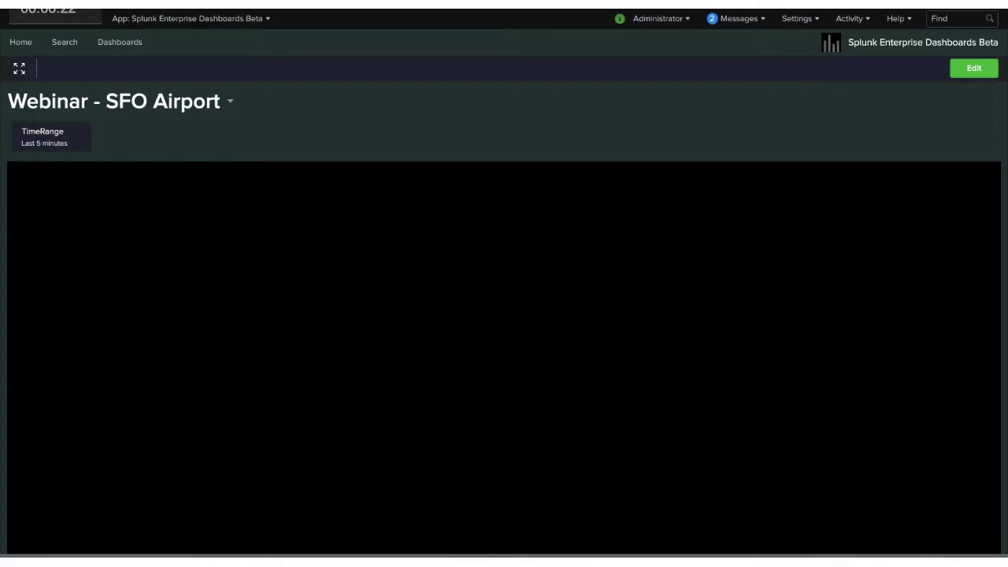
Open the Webinar - SFO Airport dashboard for editing and look through the available visualizations, inputs and shapes
click(974, 68)
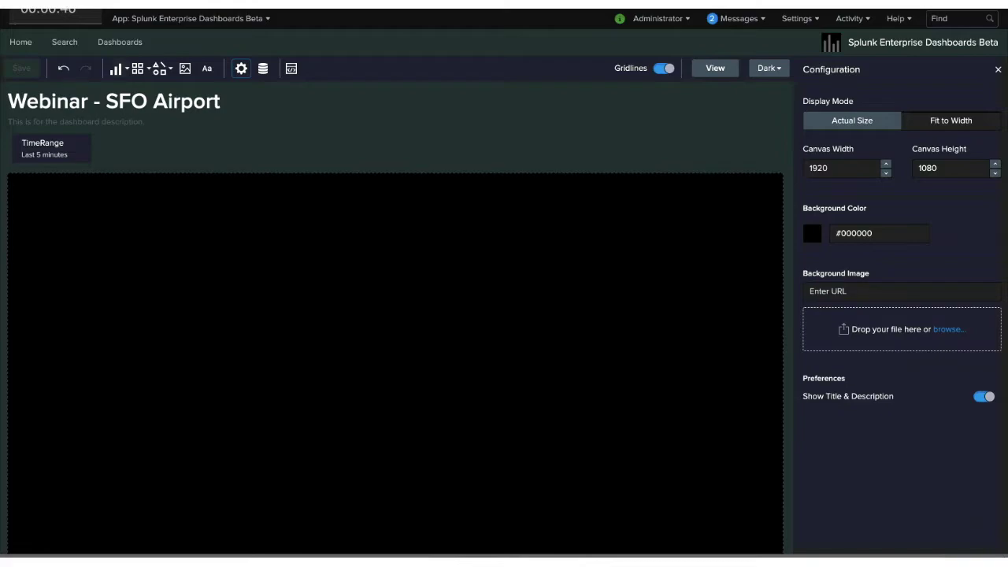
click(120, 68)
click(142, 69)
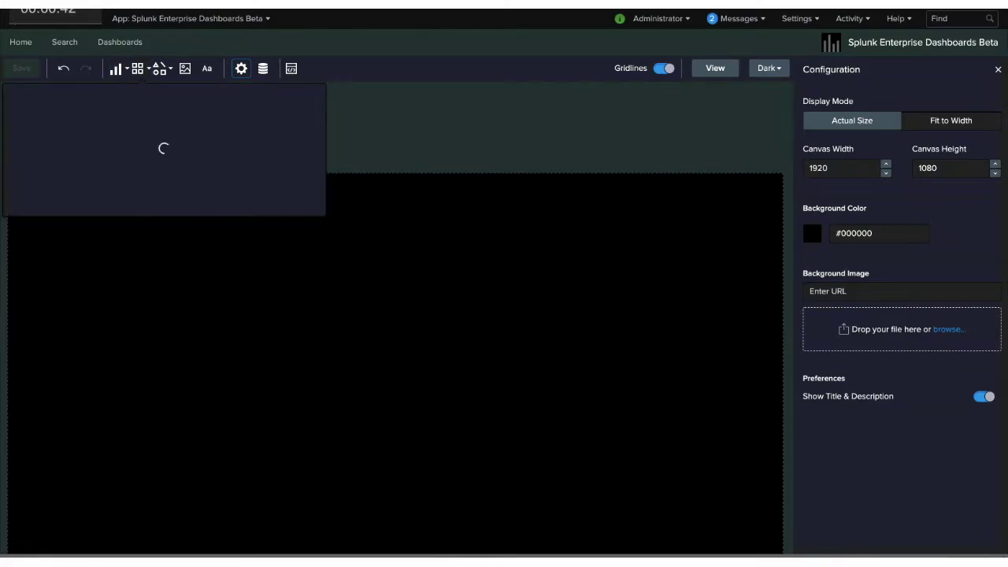
click(163, 68)
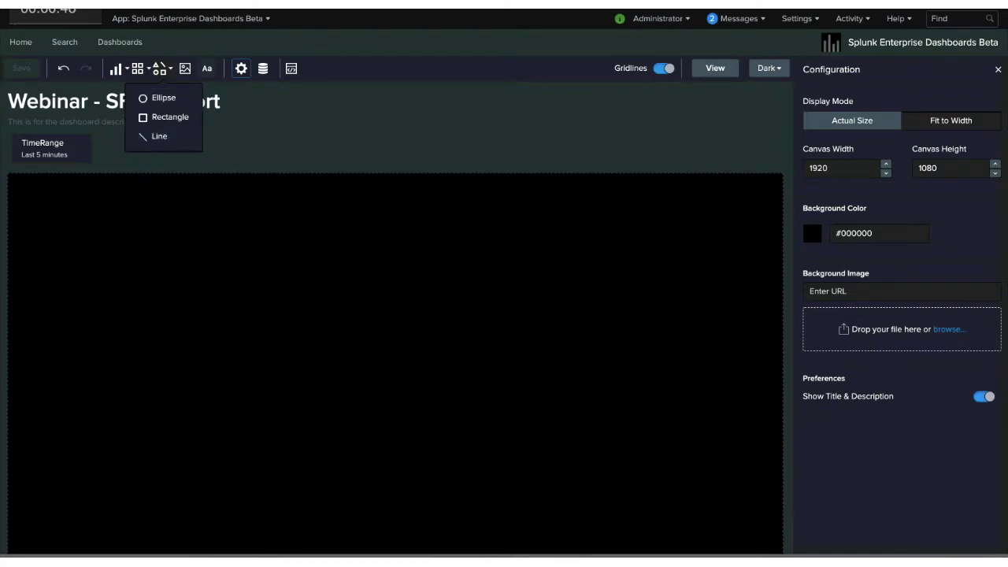
key(Escape)
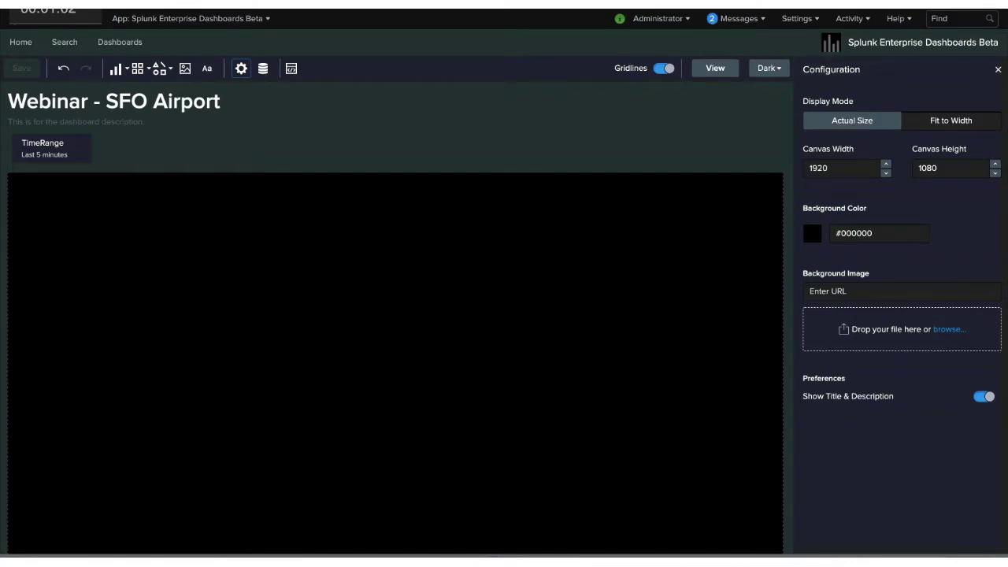
Try a red canvas background (#dc4e41) and restore the black background (#000000)
click(811, 233)
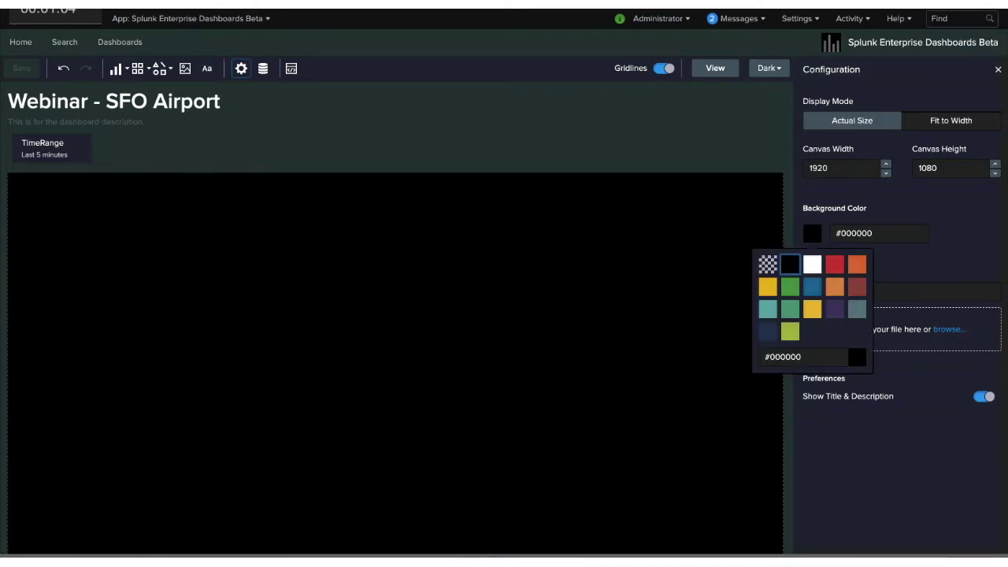
click(834, 264)
click(812, 233)
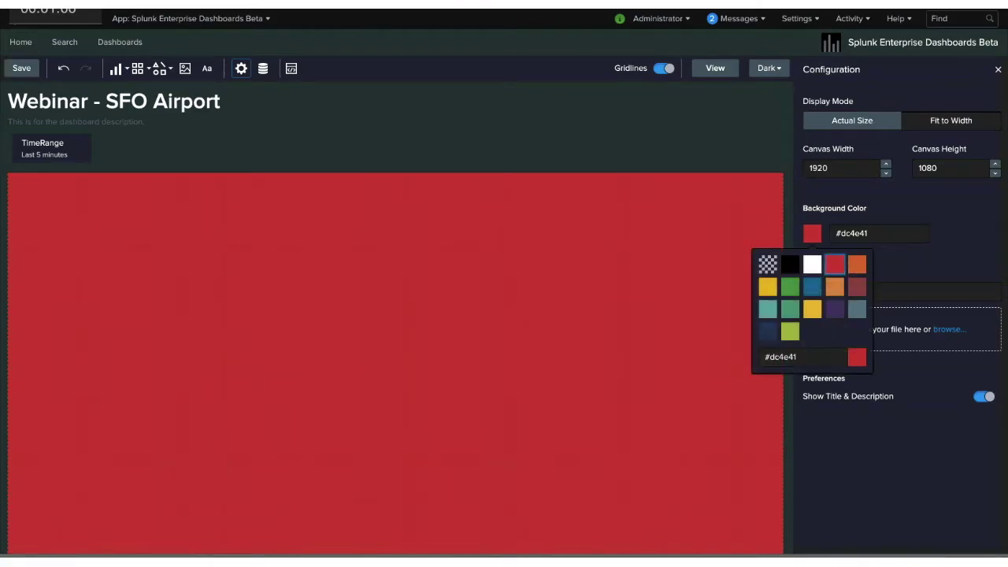
click(790, 264)
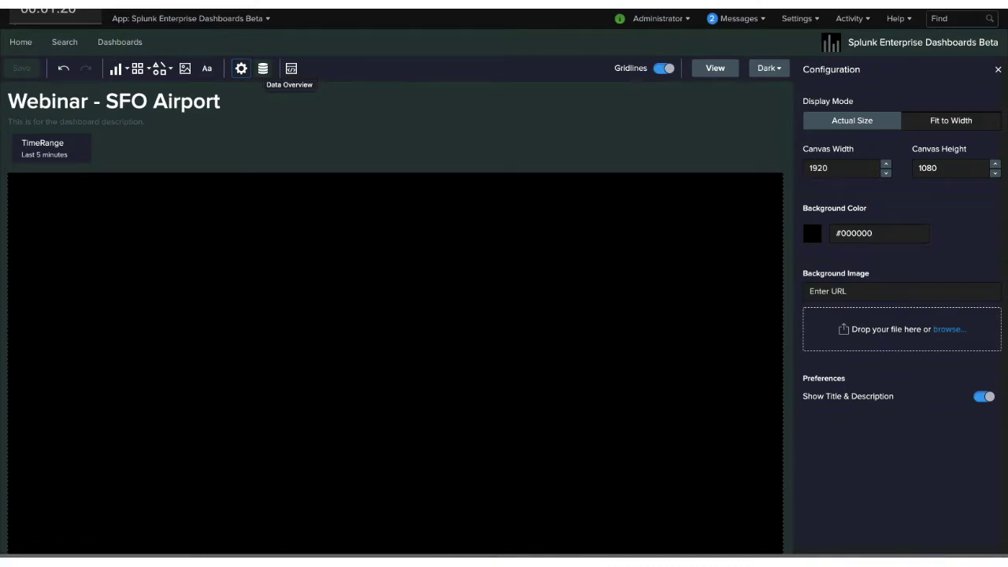
Review the dashboard's list of ad hoc searches in the data overview and close it
click(263, 69)
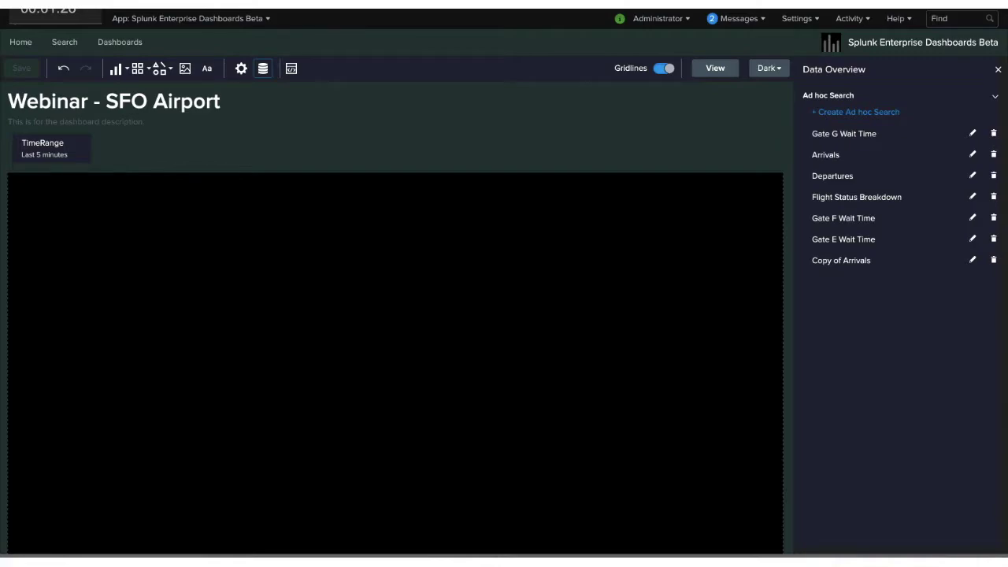
click(998, 70)
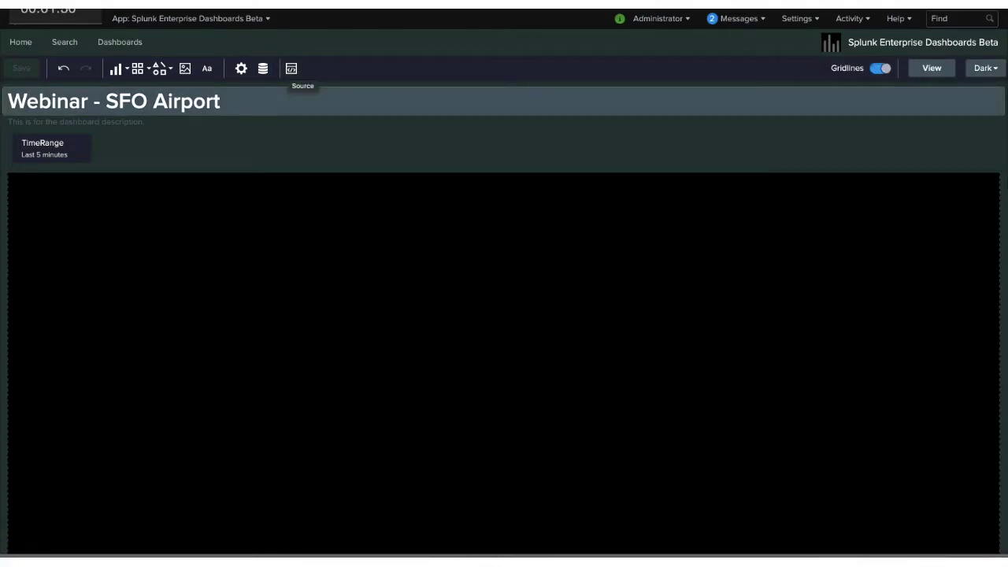
Try the gridlines off and the Light theme, restoring the gridlines and the Dark theme
click(880, 69)
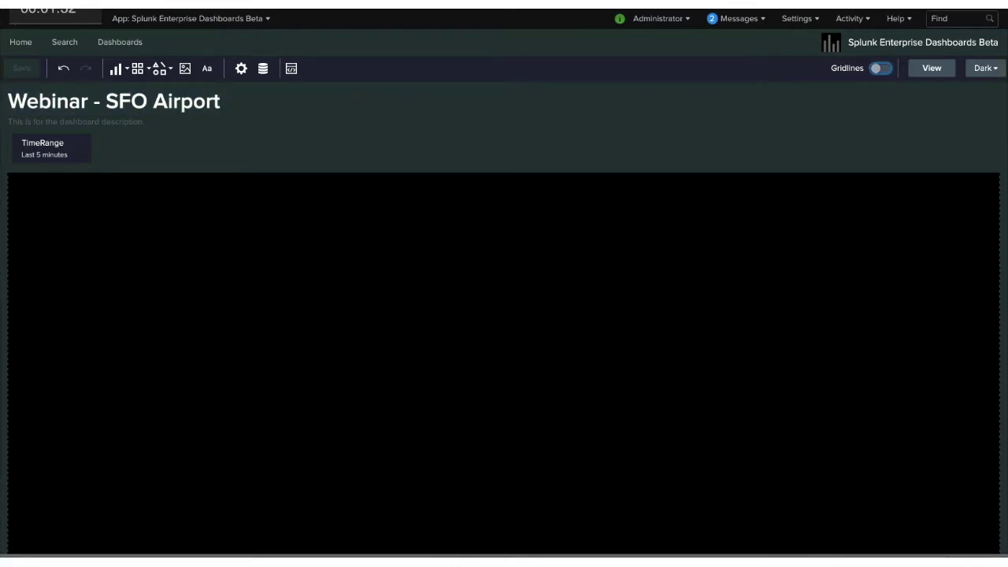
click(880, 68)
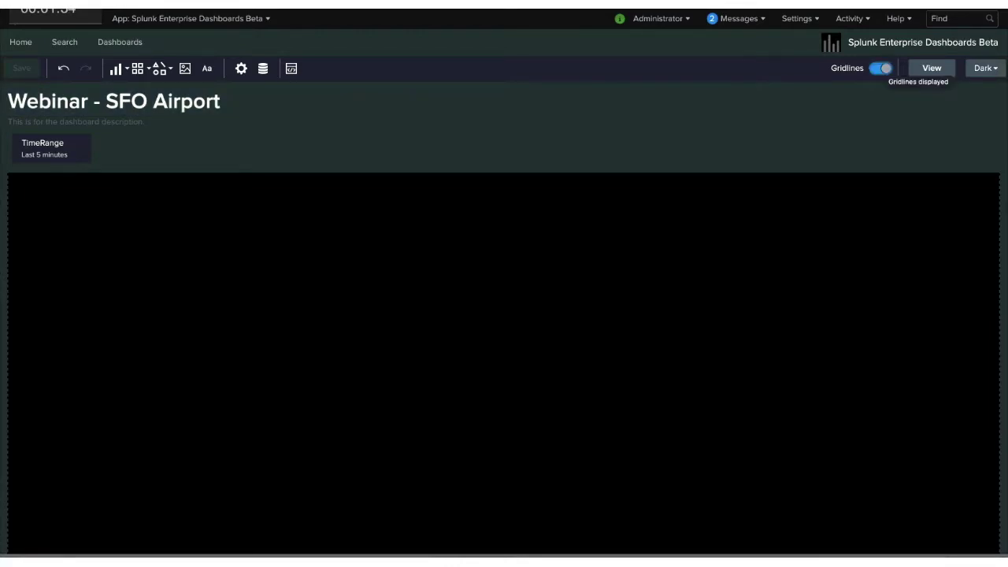
click(984, 67)
click(988, 92)
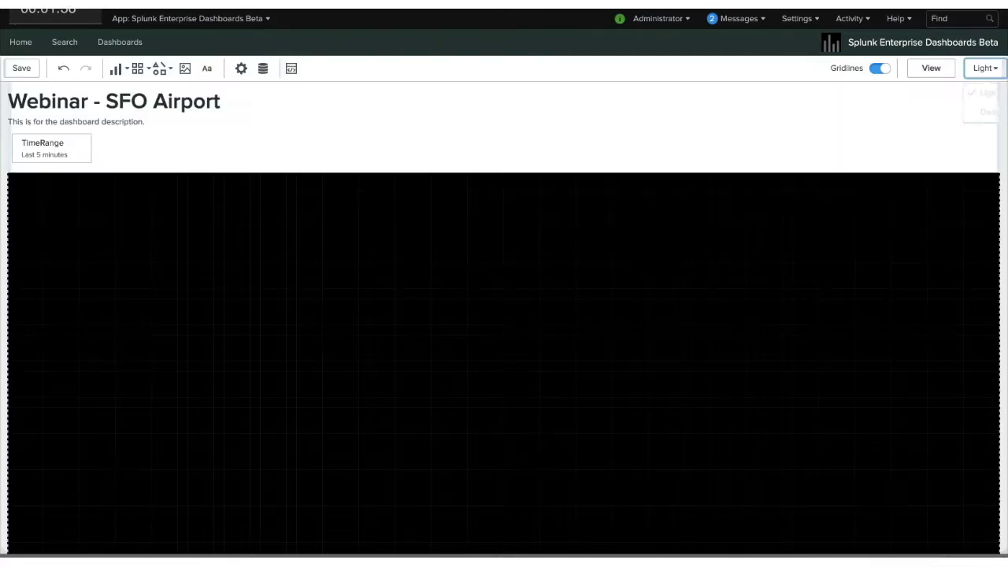
click(982, 68)
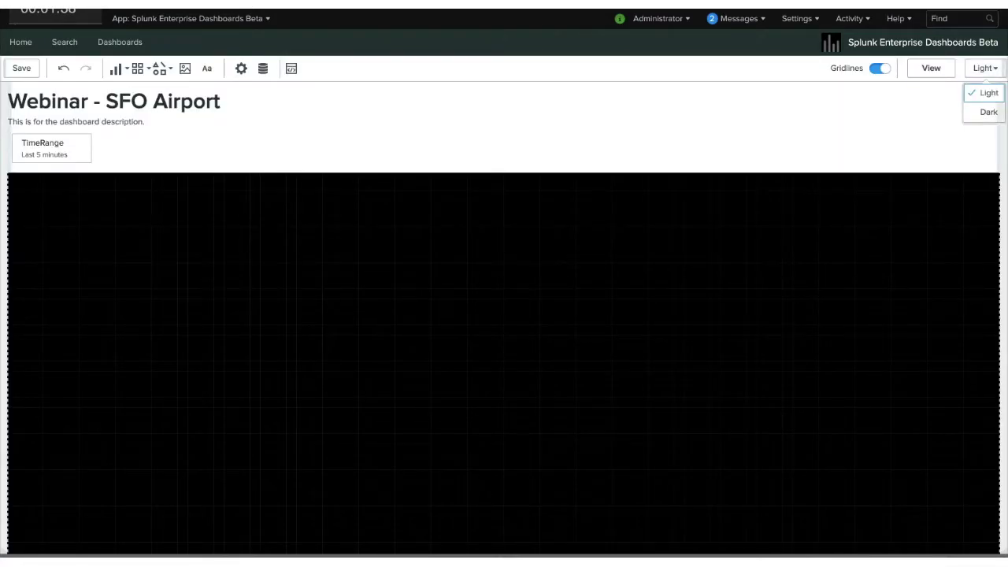
click(988, 111)
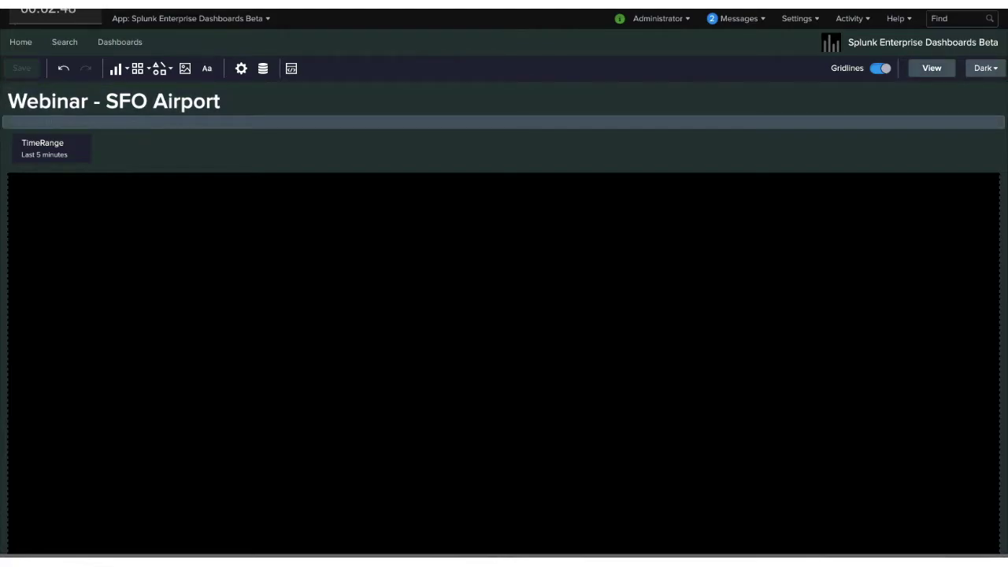
Add the text "SFO Airport Performance Analytics" in a box about 570 by 90 px at X 20, Y 10
click(207, 69)
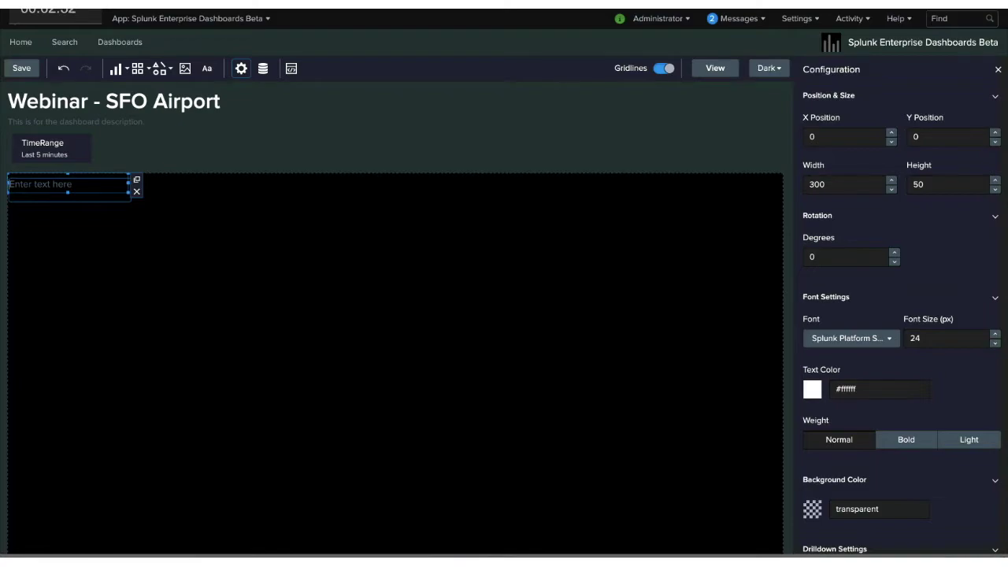
text(SFO Airport Performance Analytics)
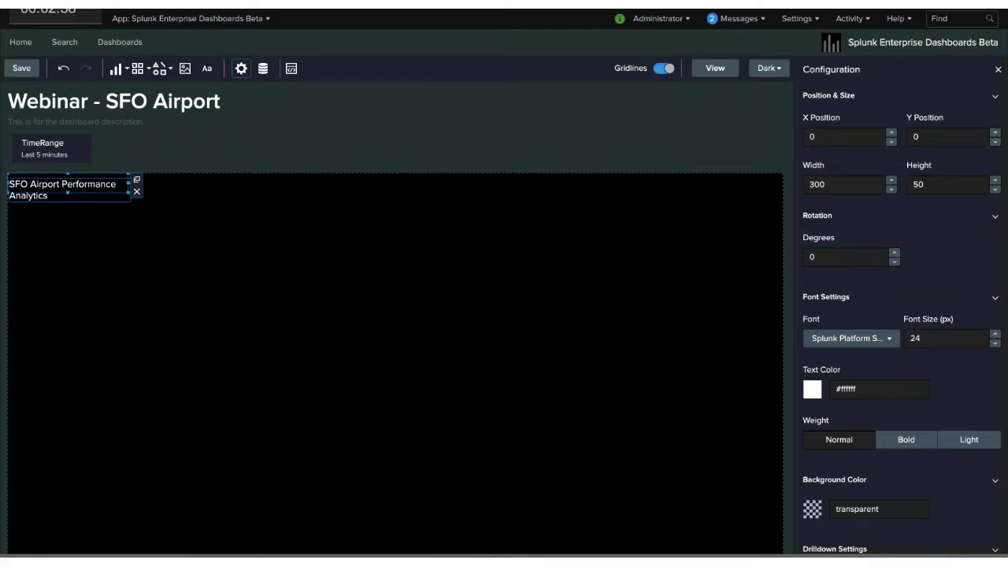
mouse_move(128, 192)
mouse_down()
mouse_move(237, 209)
mouse_move(130, 194)
mouse_up()
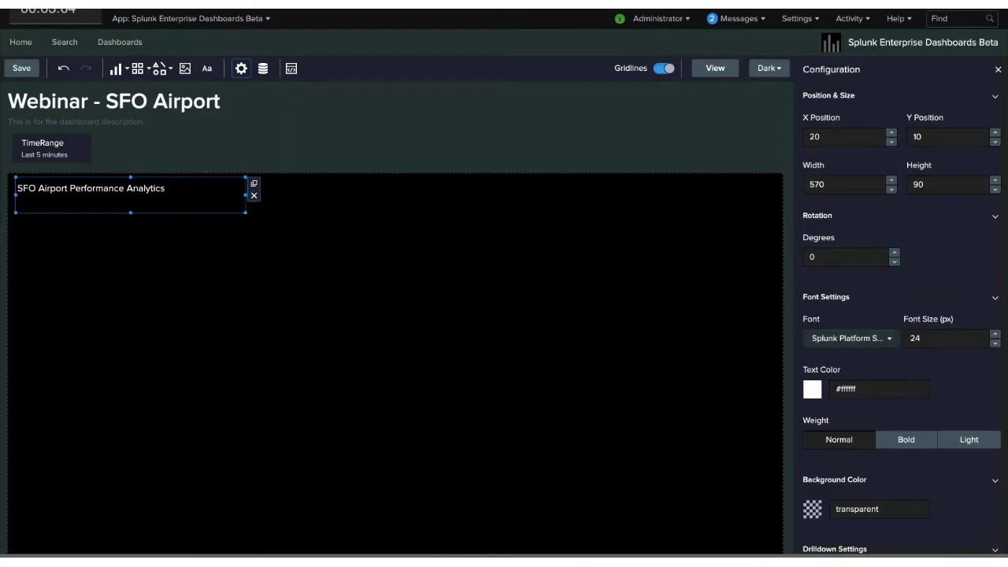
Format the title text as bold Splunk Data Sans at 45 px and widen its box to about 750 px
click(850, 337)
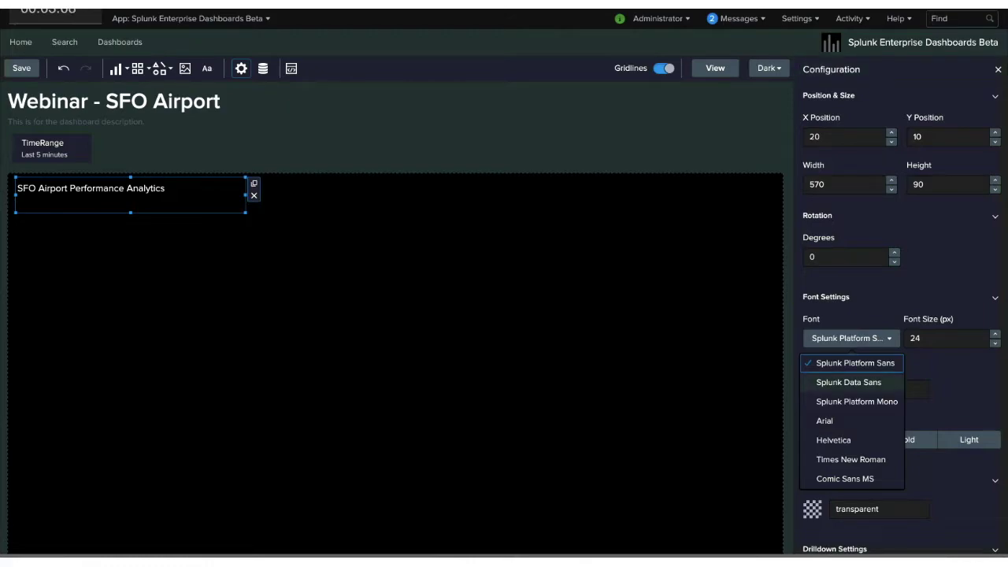
click(848, 382)
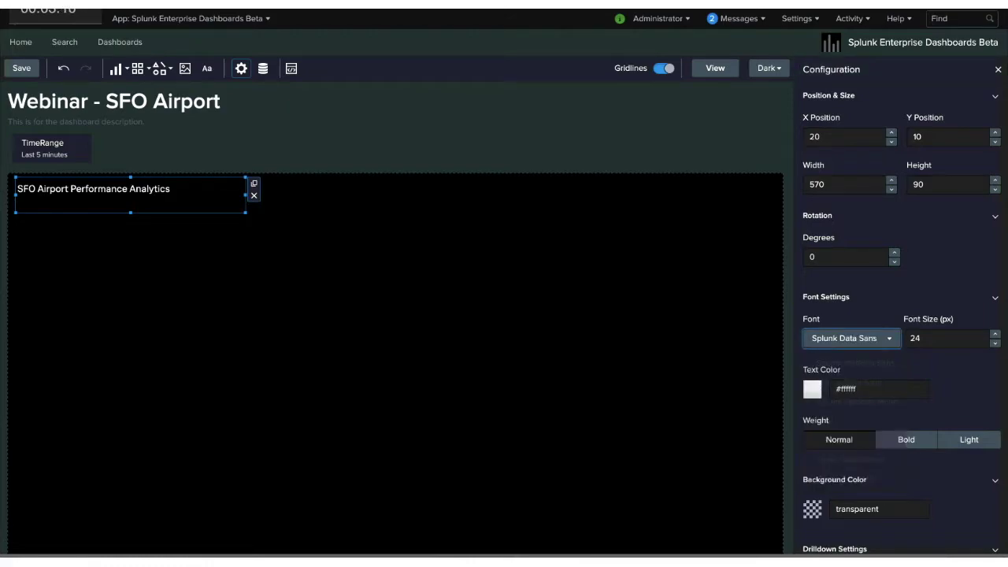
double_click(915, 338)
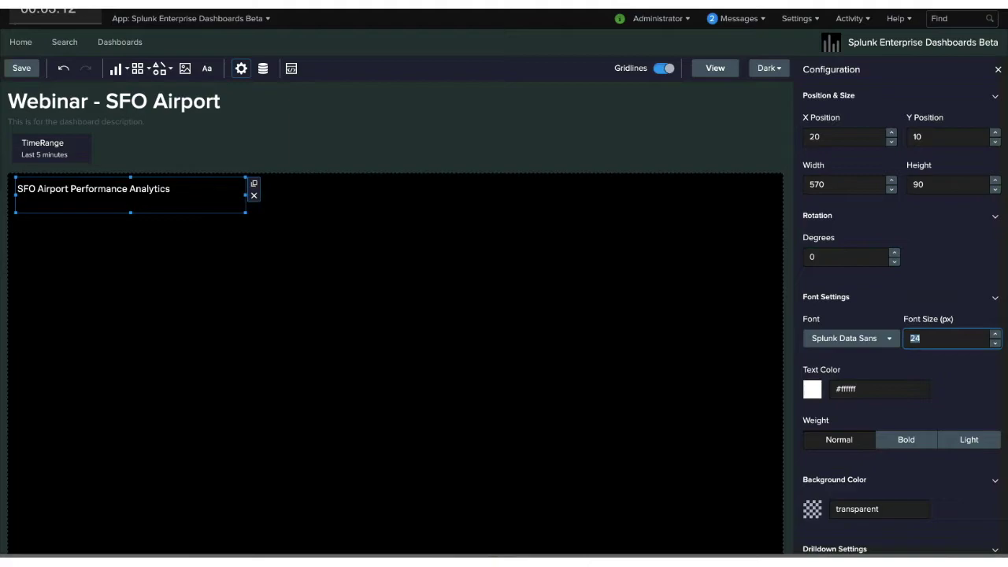
text(45)
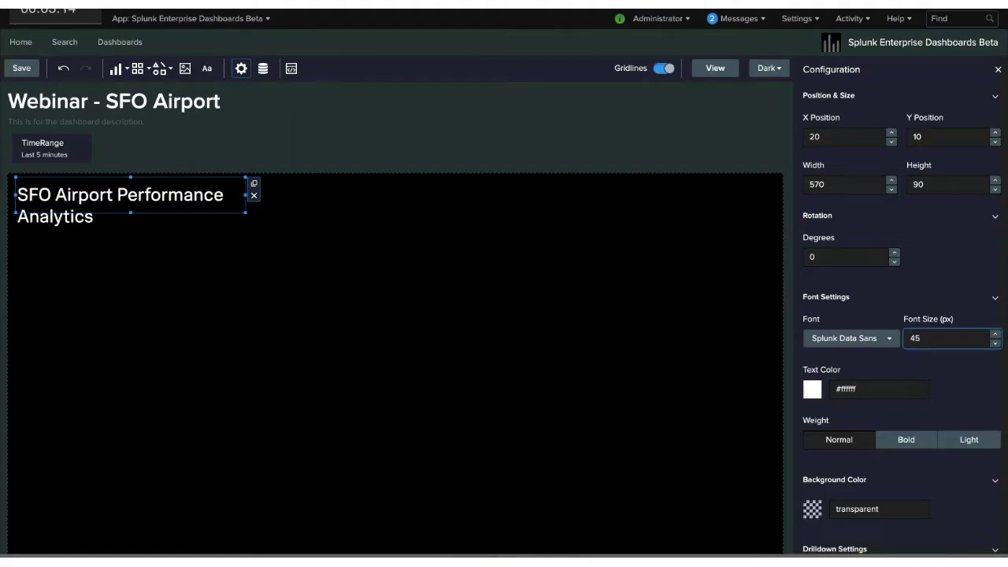
drag(245, 194, 318, 195)
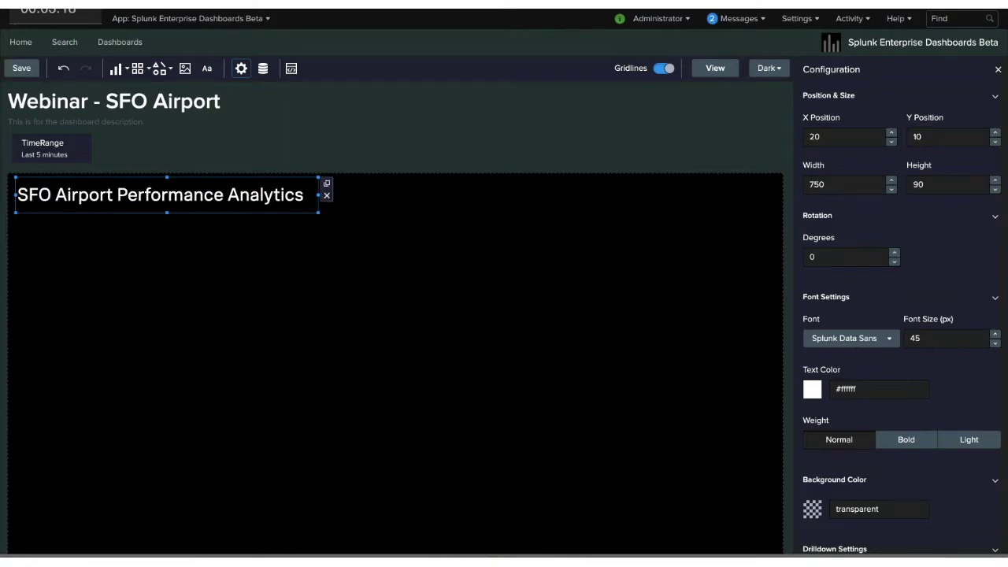
scroll(901, 321, down, 1)
click(905, 413)
click(905, 413)
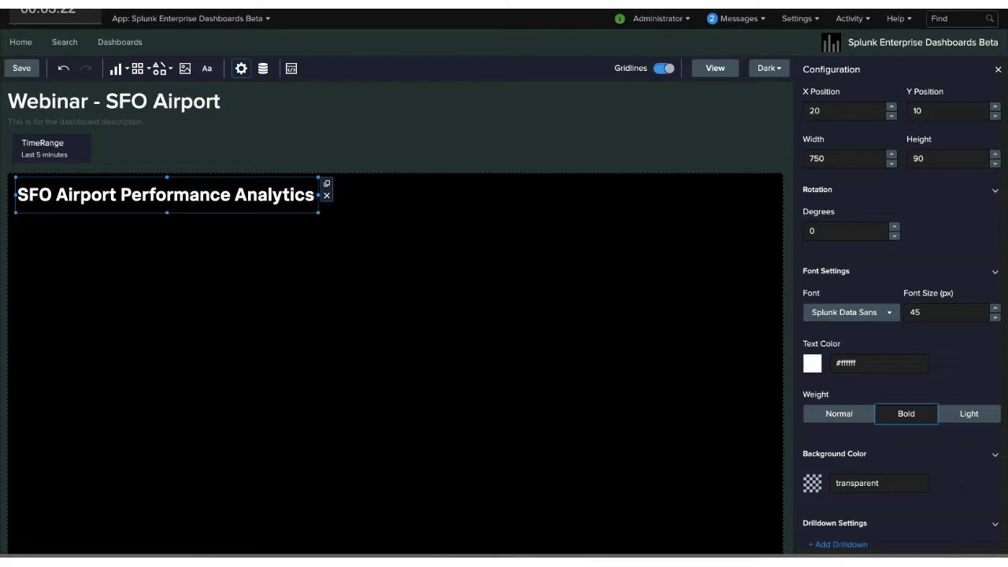
key(Escape)
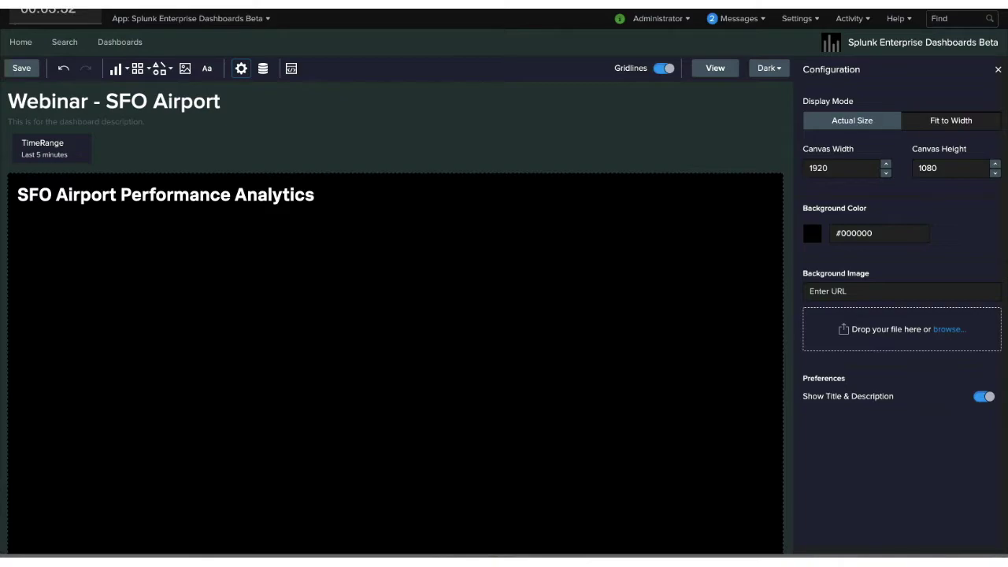
Set the canvas background image to the airport map using the copied raw.githubusercontent.com URL
click(948, 329)
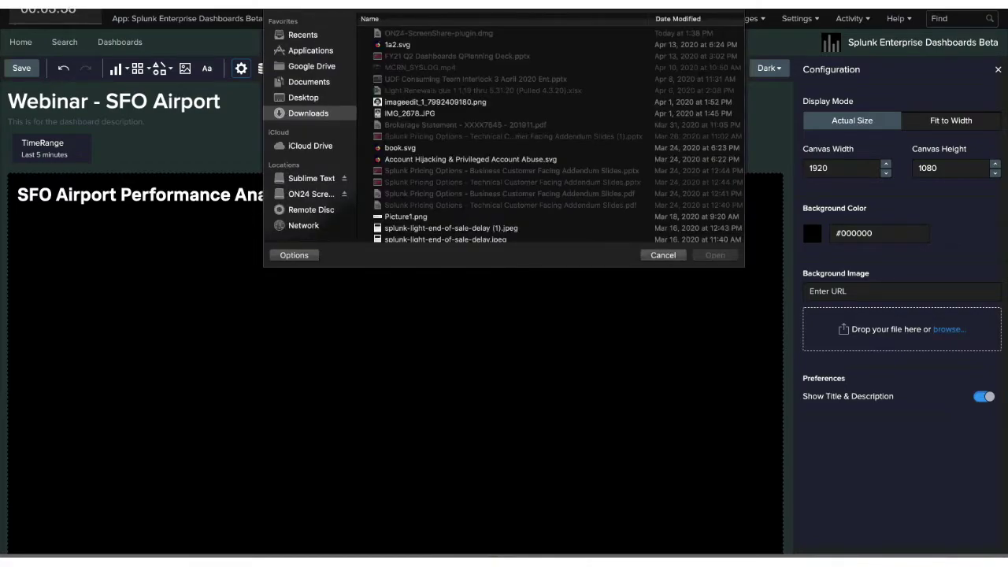
key(Escape)
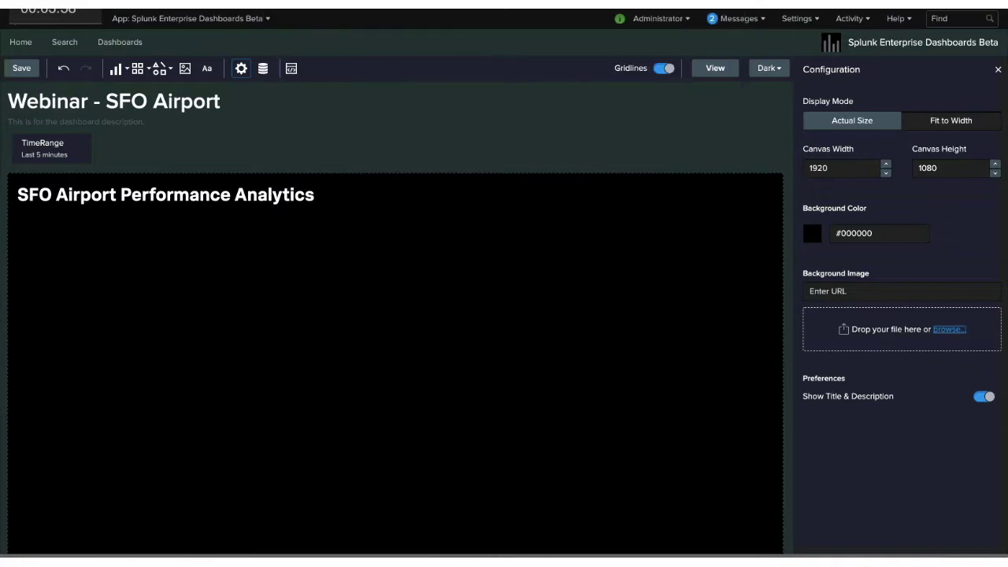
click(901, 290)
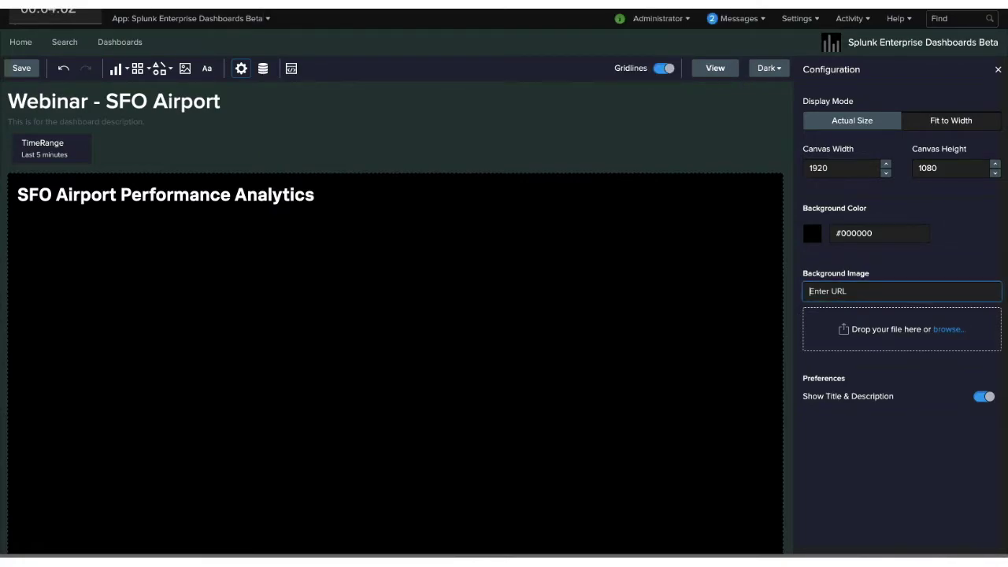
key(super+v)
key(Return)
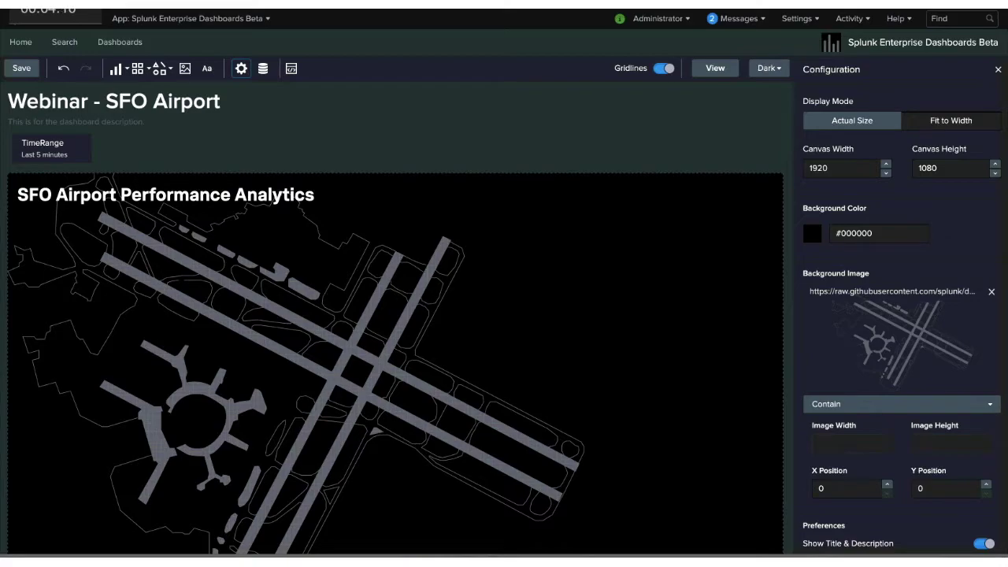
Switch the background image to Custom sizing and position it at X 350, Y 200
click(901, 404)
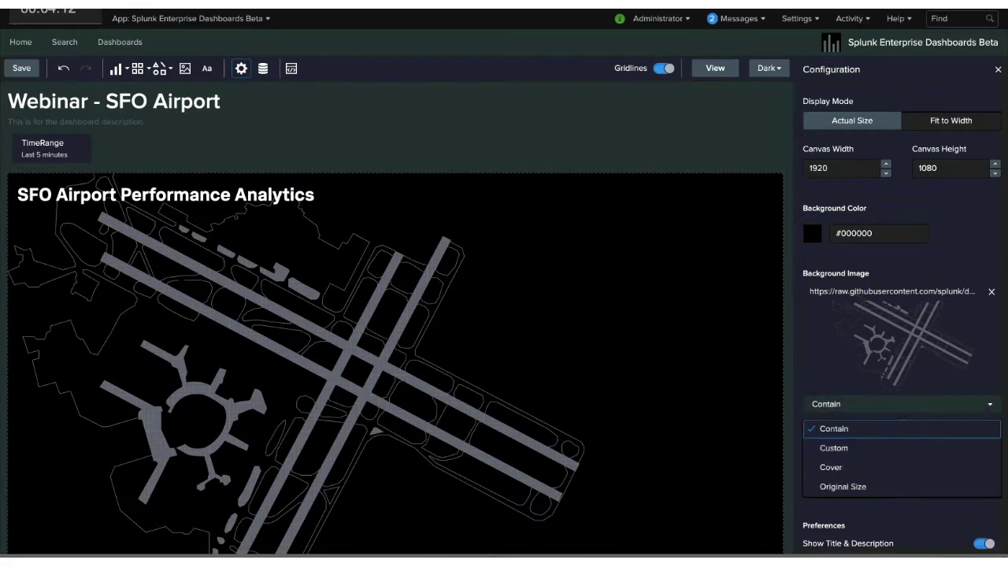
click(833, 448)
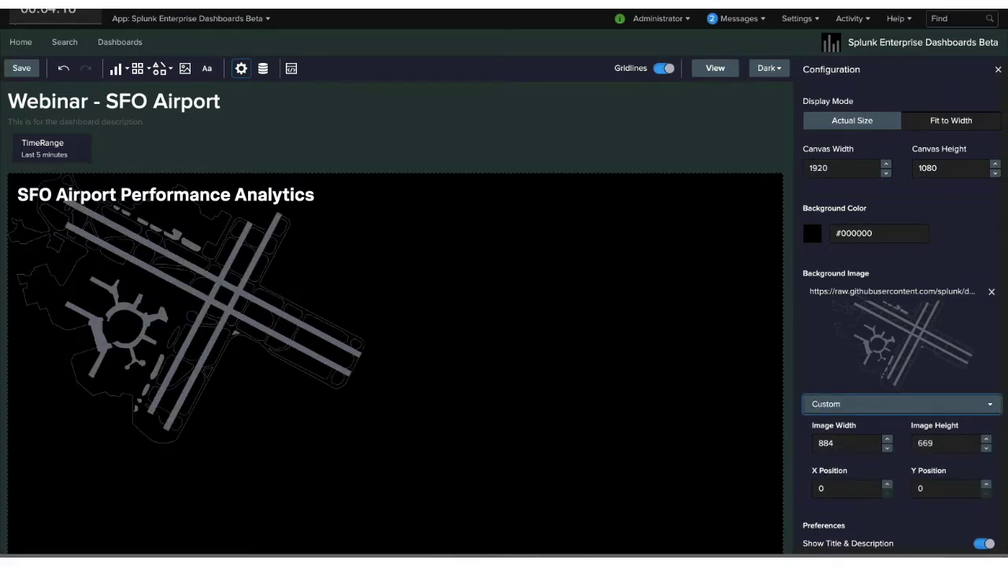
double_click(821, 488)
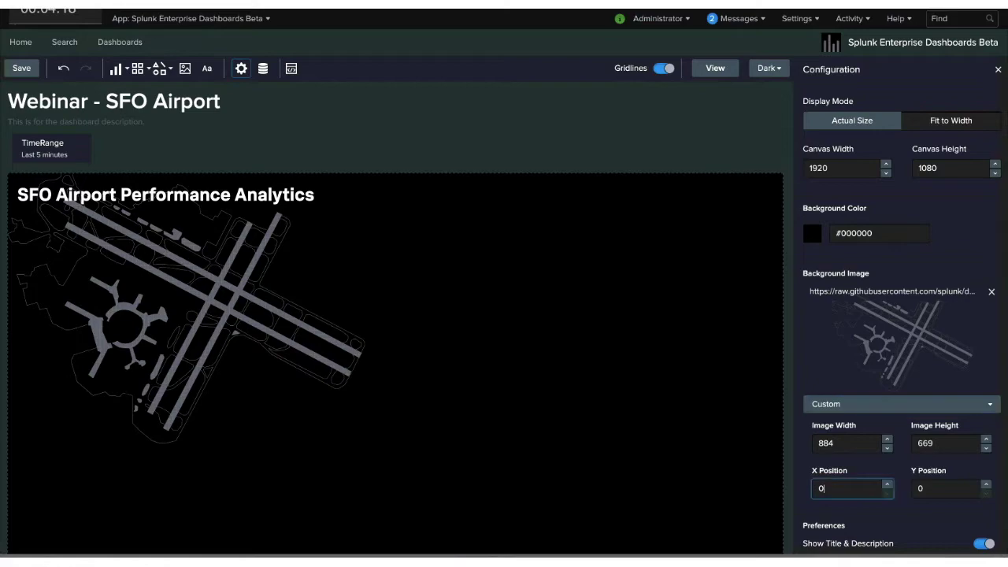
text(350)
key(Tab)
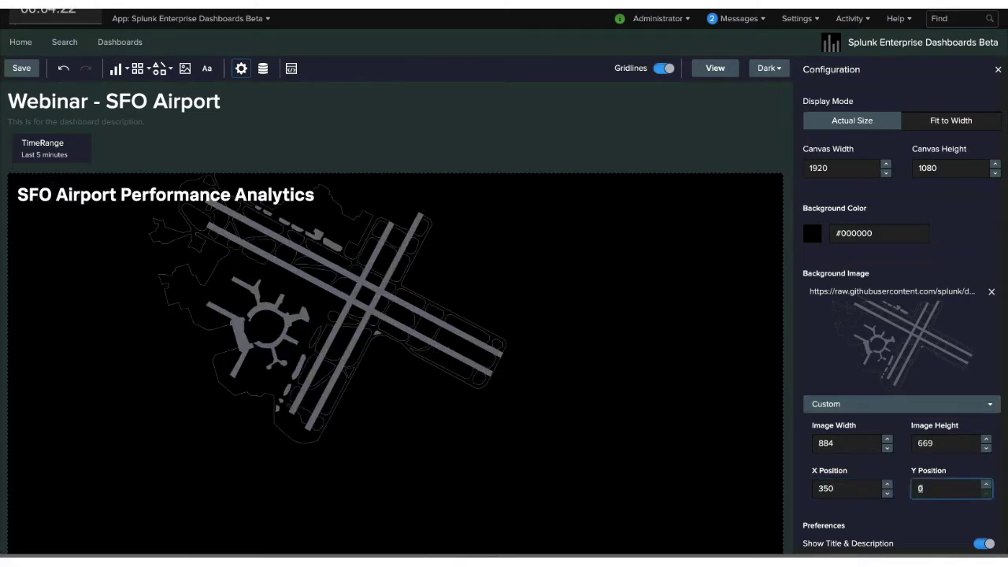
text(200)
key(Tab)
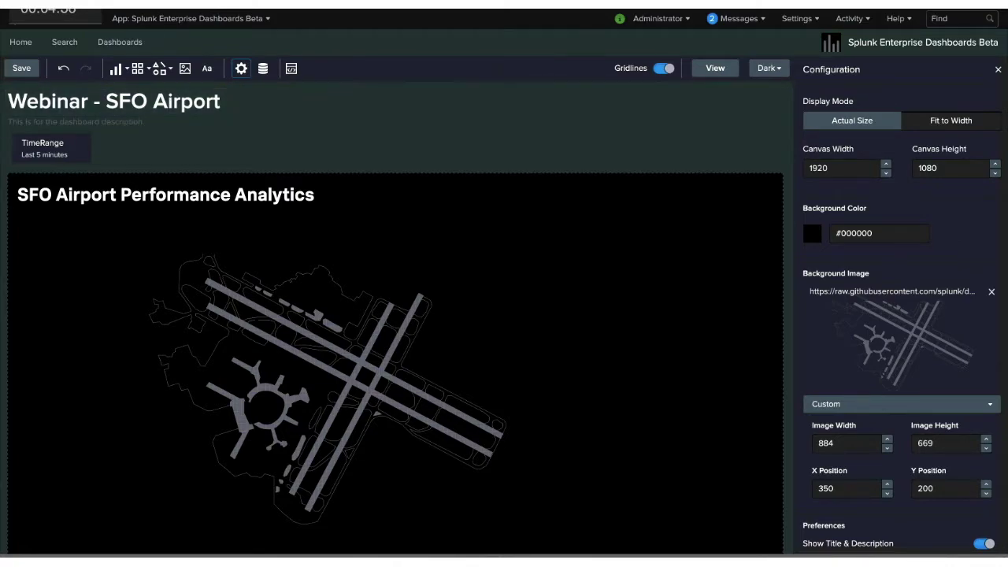
Add a rectangle about 580 by 960 px along the canvas's right edge at X 1340, Y 0
click(161, 68)
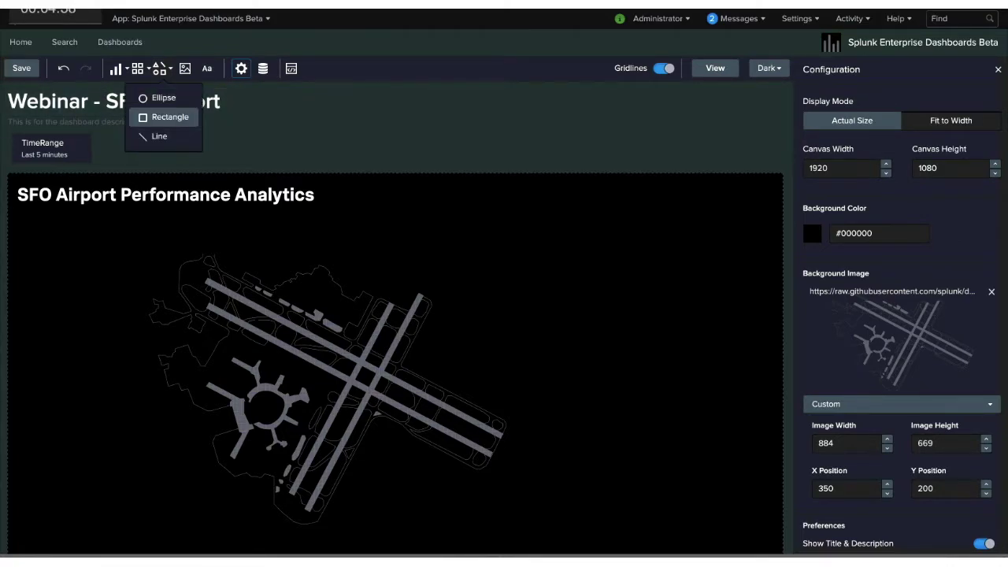
click(168, 117)
drag(348, 203, 580, 202)
drag(610, 234, 782, 554)
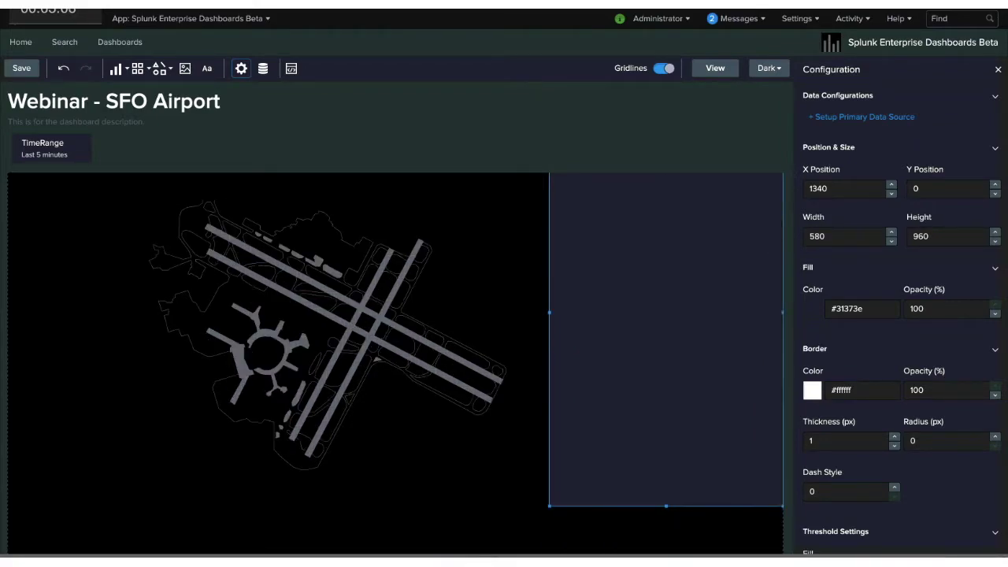
Extend the side rectangle down to a height of 1080 px and set its fill color to #23242B
drag(783, 546, 782, 554)
scroll(666, 359, up, 3)
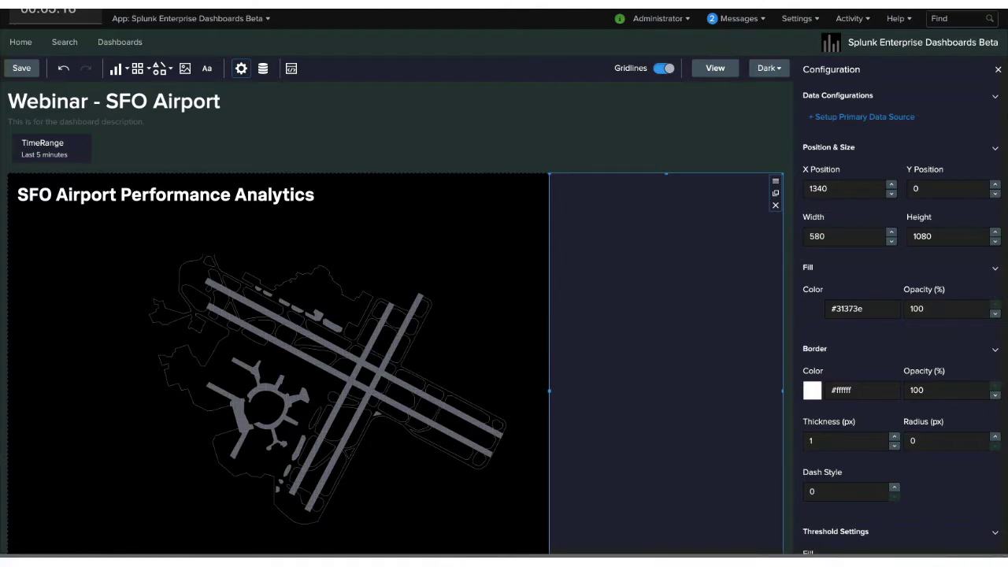
triple_click(849, 308)
text(#23242B)
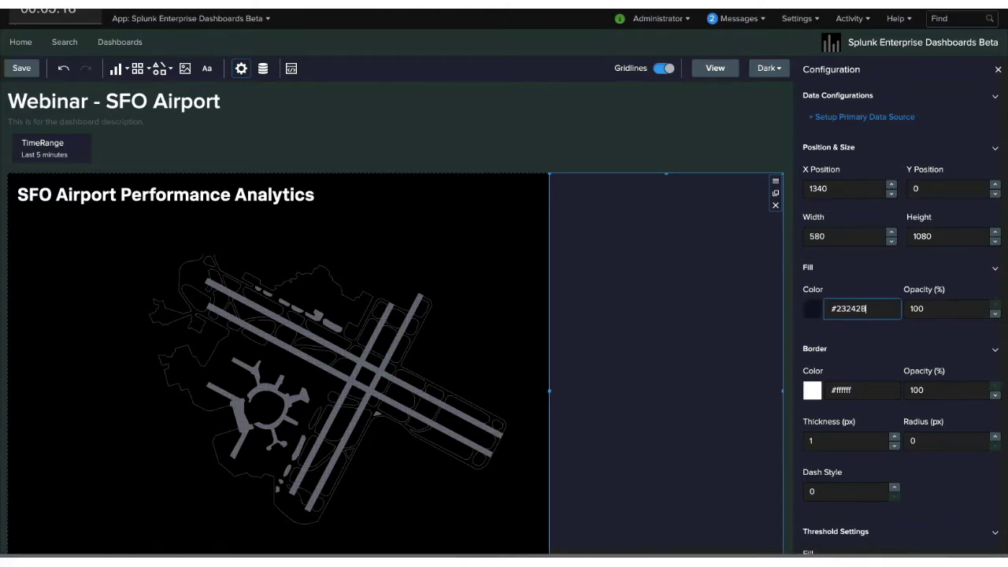
key(Return)
Set the side rectangle's border color to #23242B and deselect the rectangle
triple_click(844, 390)
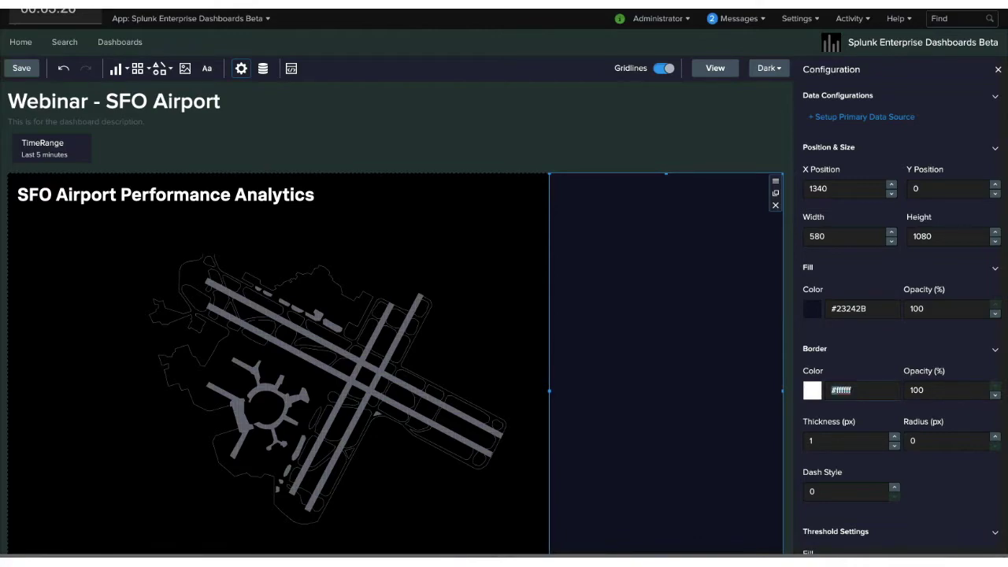
text(#23242B)
click(815, 348)
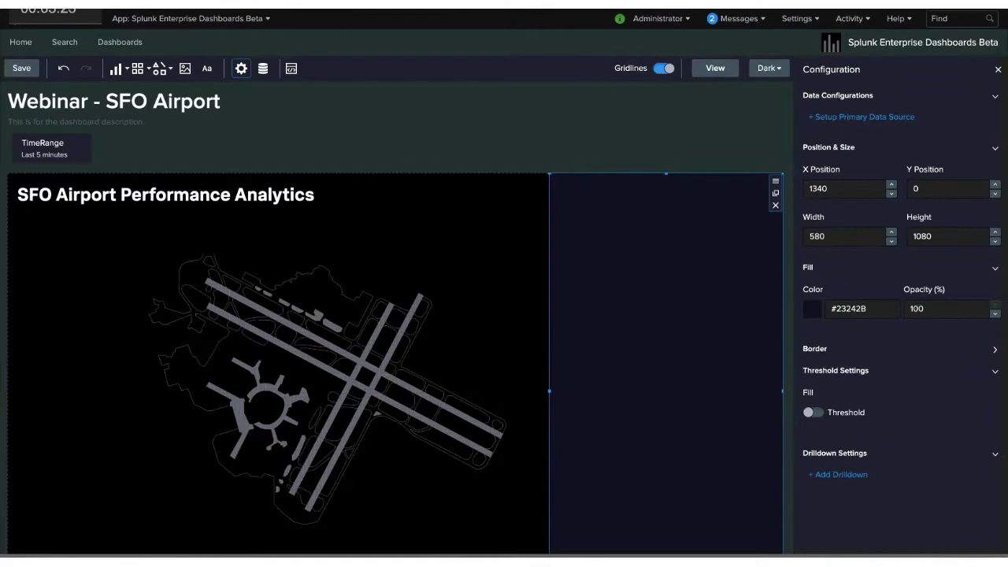
click(815, 348)
key(Escape)
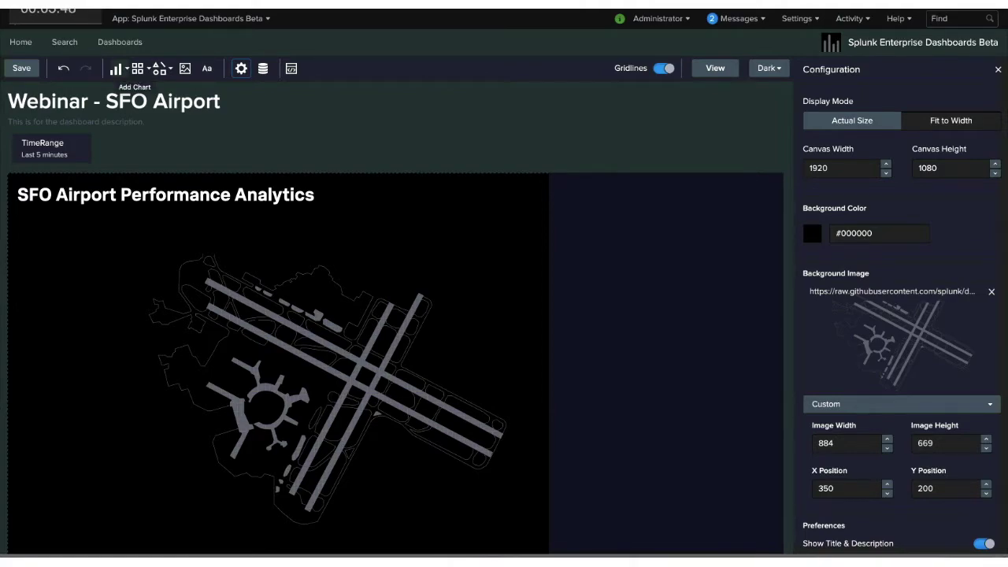
Find the Single Value visualization among the chart types and add it to the canvas without setting up a new data source
click(116, 68)
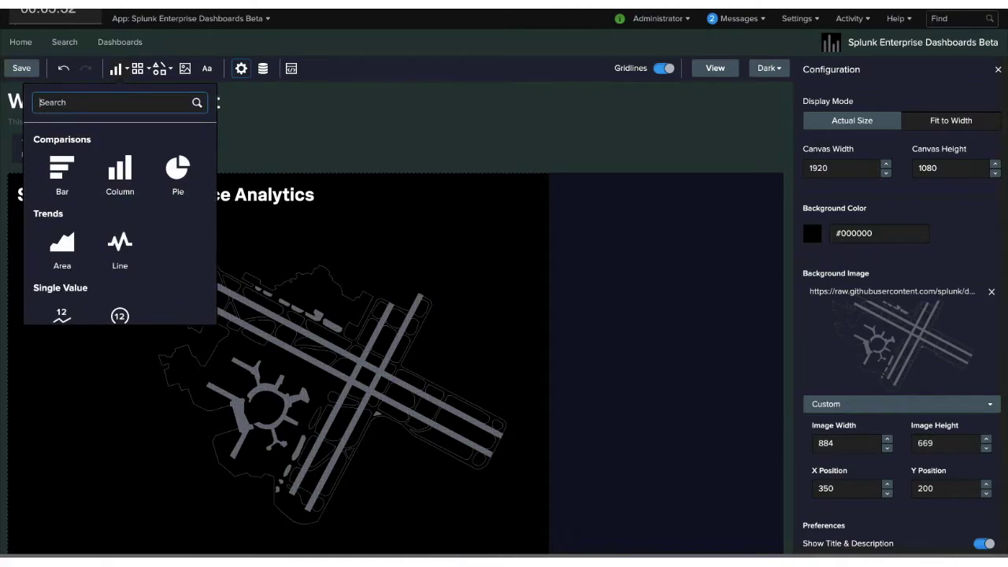
scroll(125, 224, down, 1)
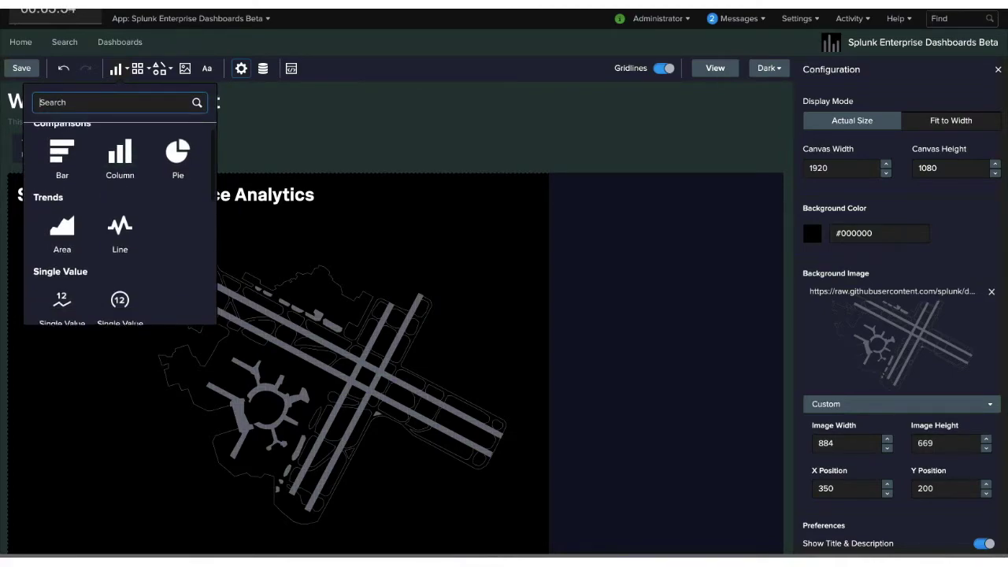
scroll(124, 224, up, 1)
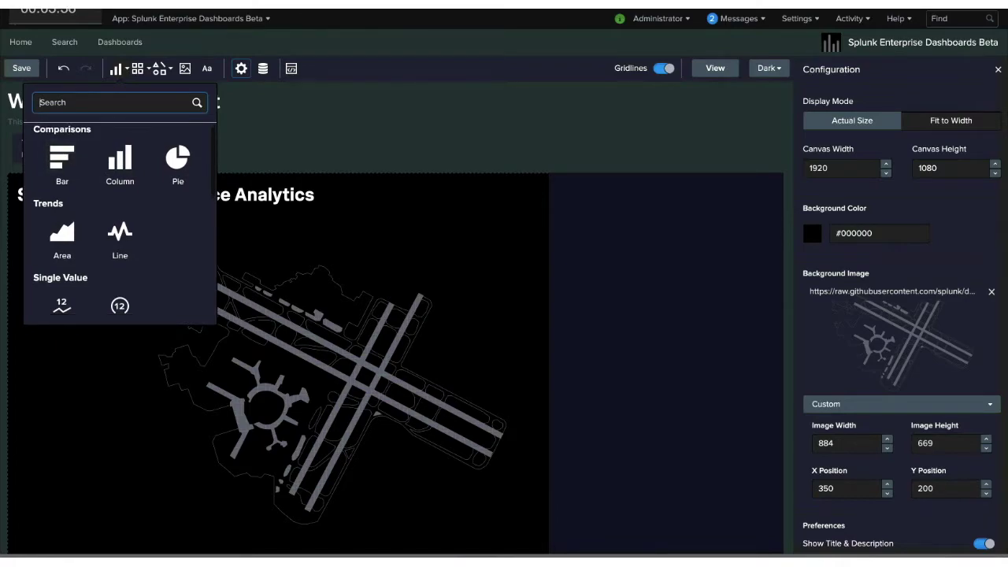
scroll(62, 185, down, 3)
scroll(62, 197, down, 3)
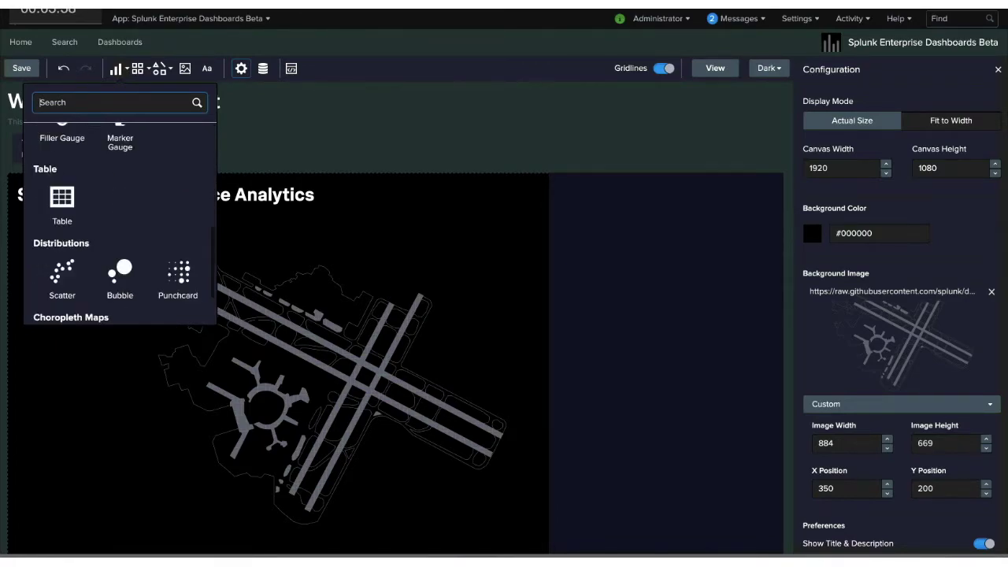
scroll(116, 223, down, 1)
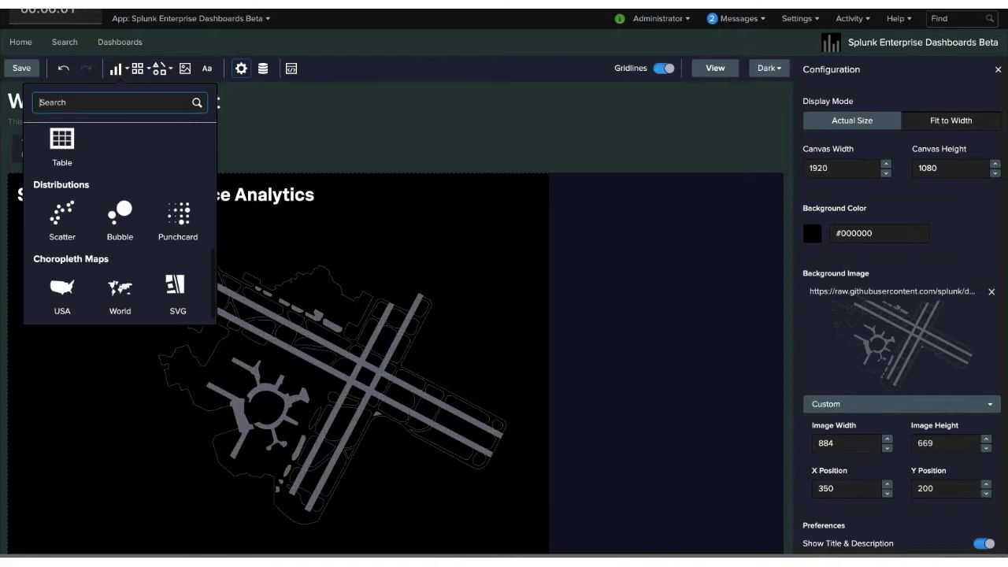
text(sing)
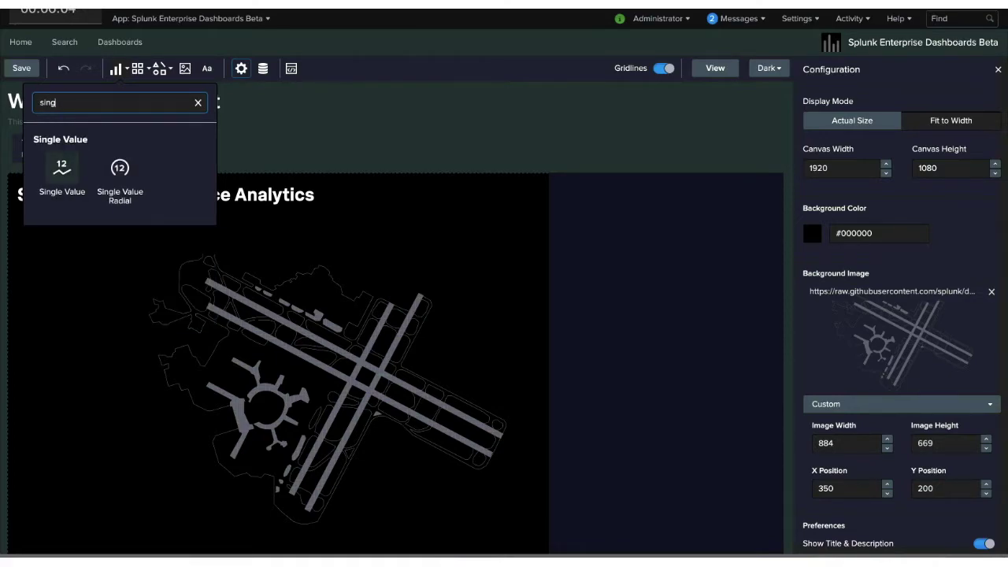
click(62, 168)
click(62, 169)
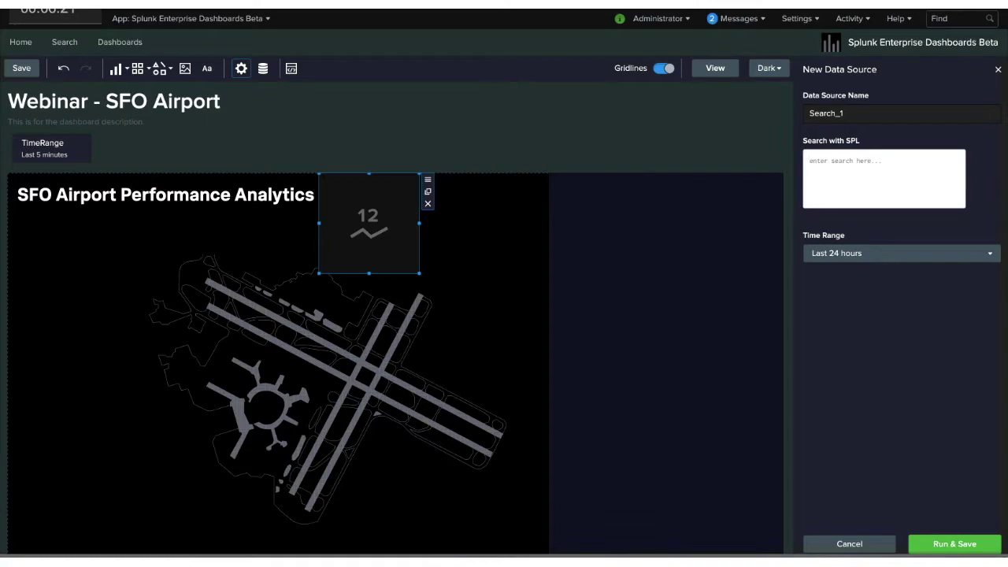
key(Escape)
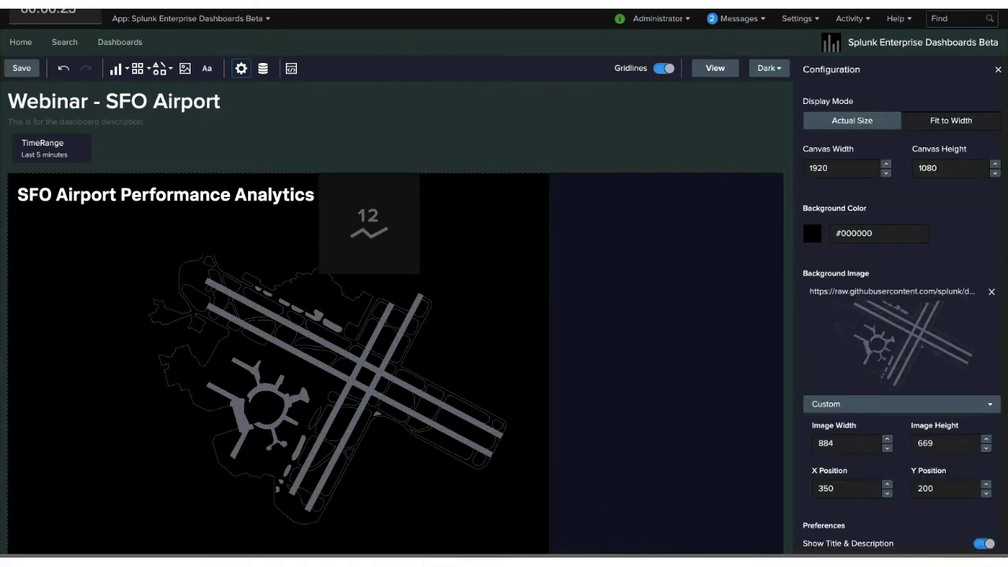
Move the Single Value tile below the dashboard title to about X 70, Y 110 and title it "Gate G Wait Time"
click(368, 223)
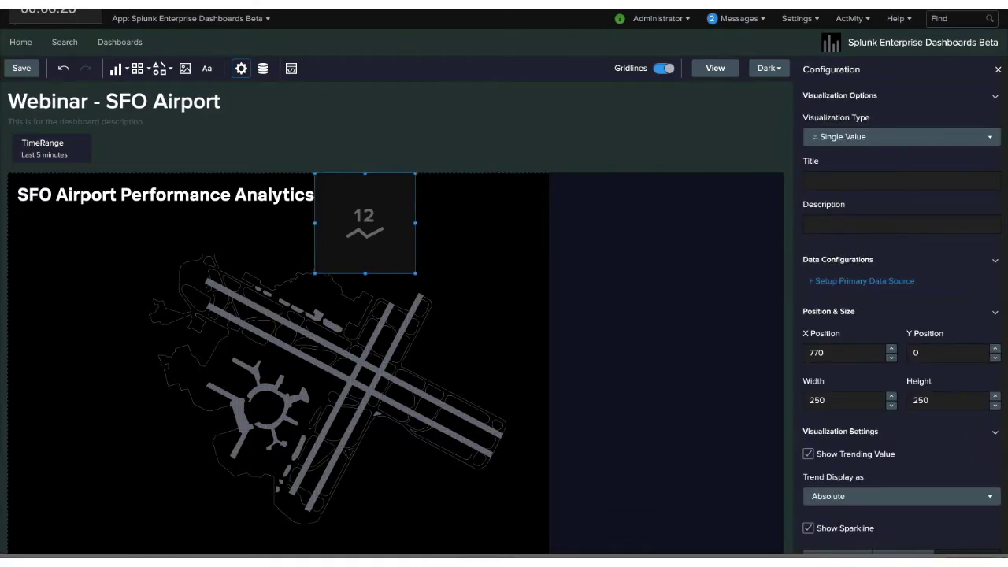
drag(368, 223, 86, 268)
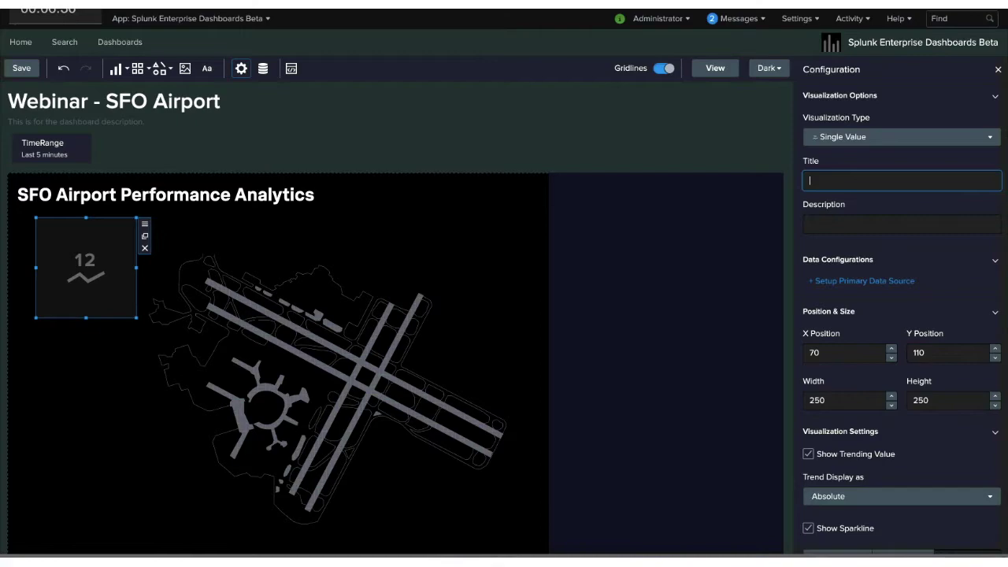
text(Gate G Wait Time)
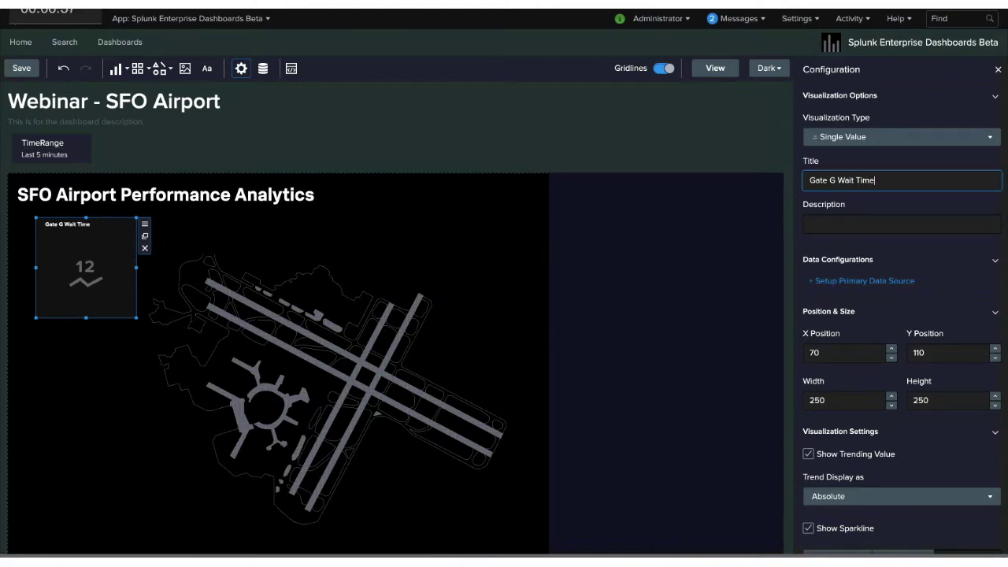
click(669, 281)
click(85, 268)
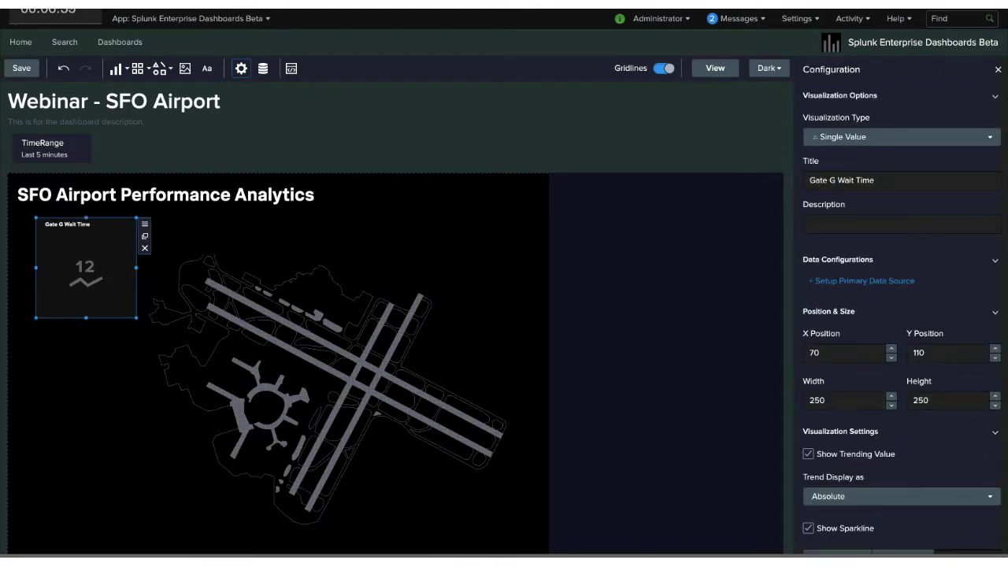
Link the tile to the existing Gate G Wait Time data source and move the tile to about X 20, Y 110
click(865, 281)
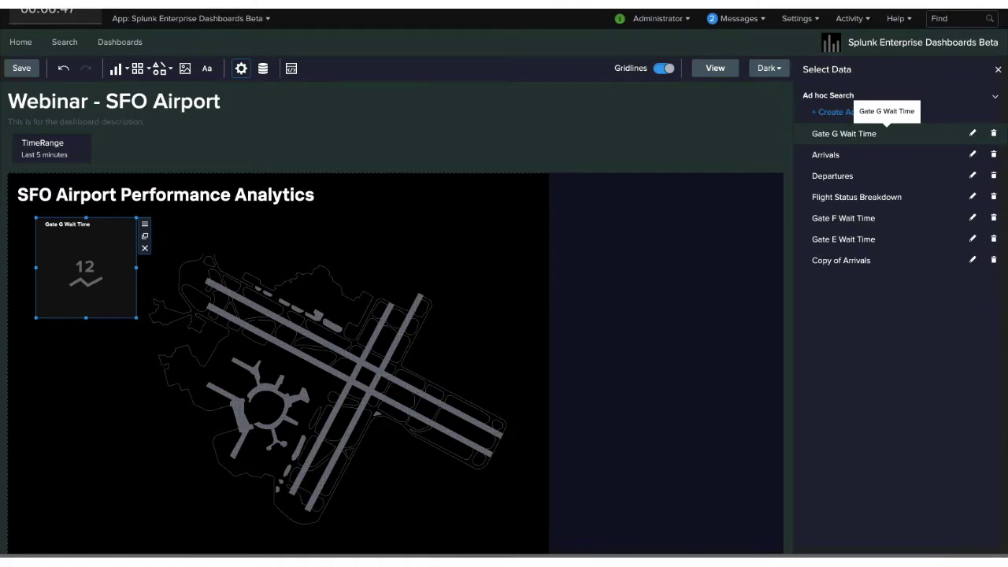
click(887, 133)
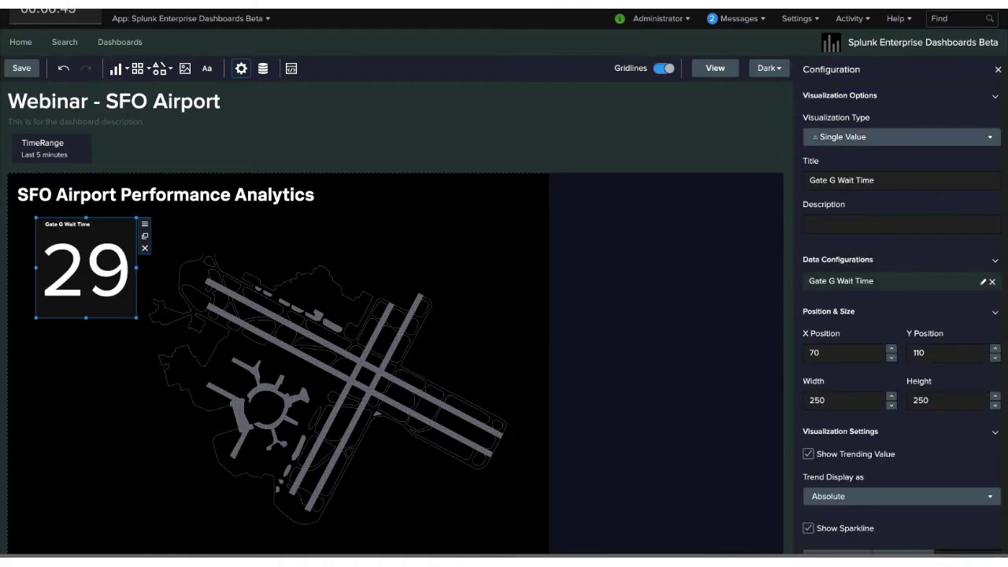
drag(86, 267, 65, 267)
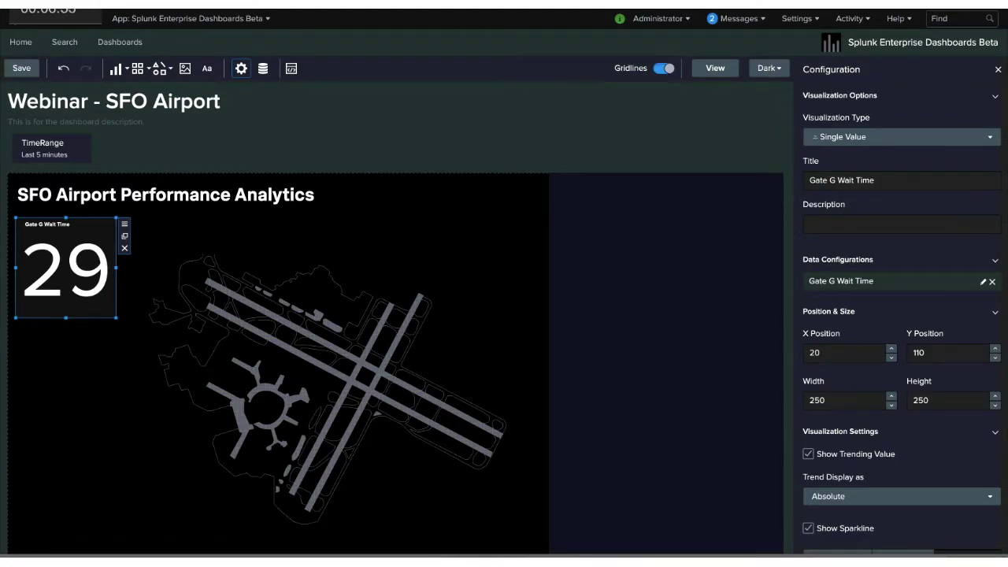
Check the SPL search behind the Gate G Wait Time tile without changing it, and set the number's unit to min
click(982, 281)
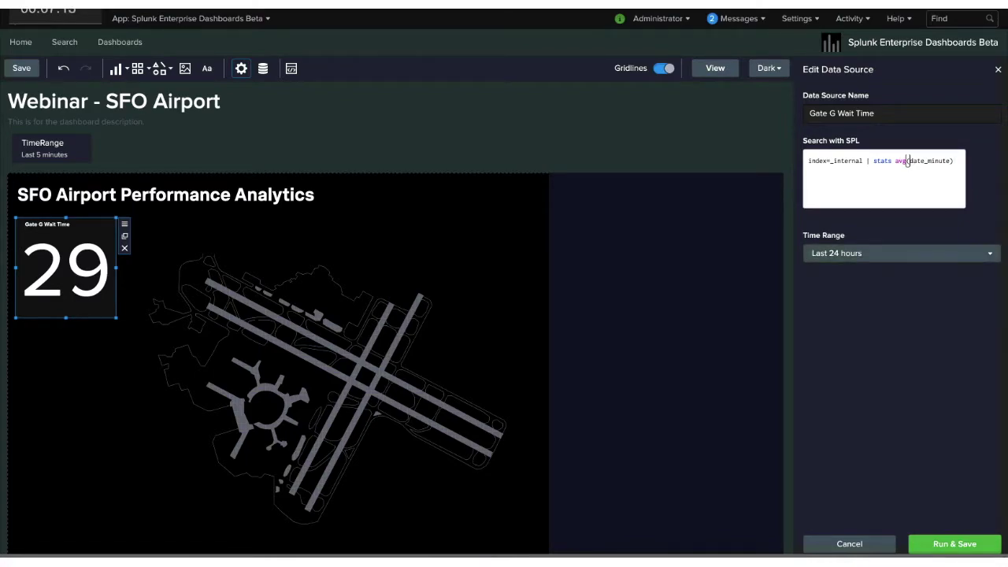
click(849, 543)
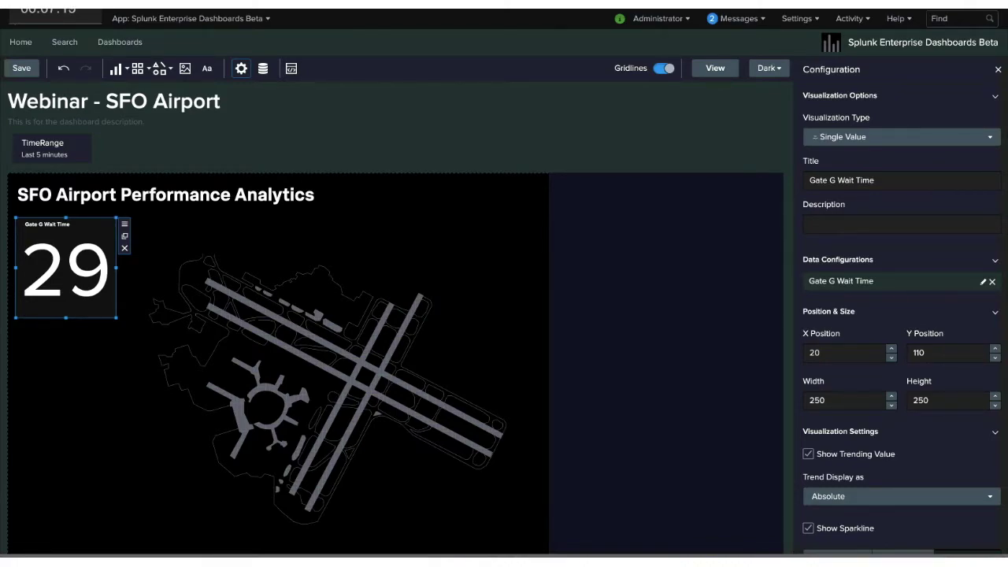
scroll(902, 315, down, 5)
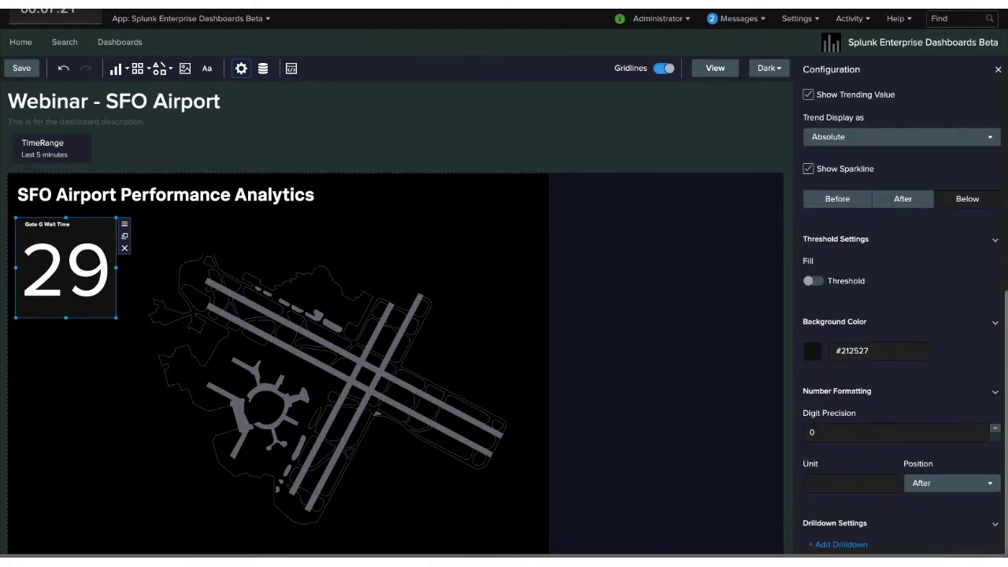
click(850, 483)
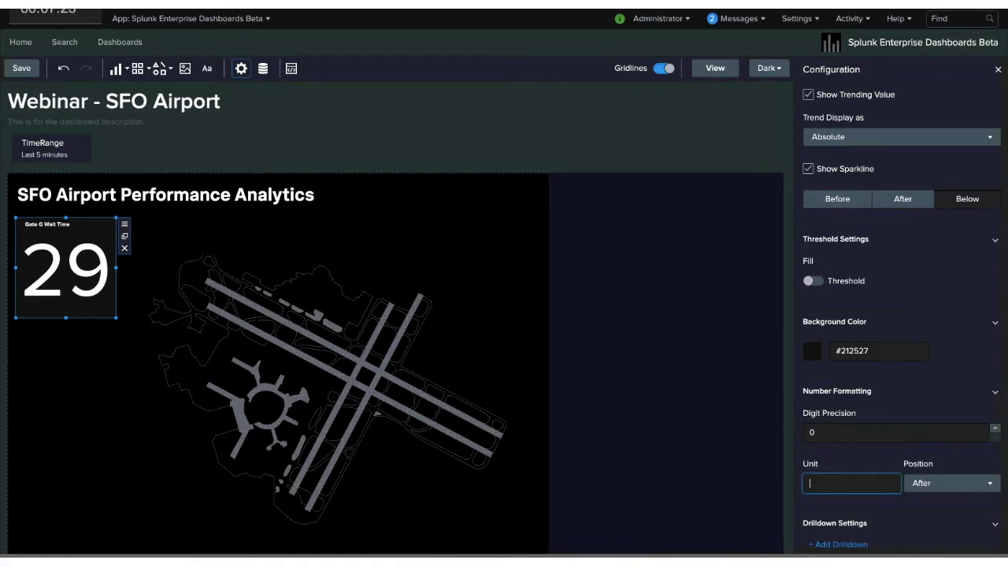
text(min)
key(Tab)
scroll(900, 321, up, 1)
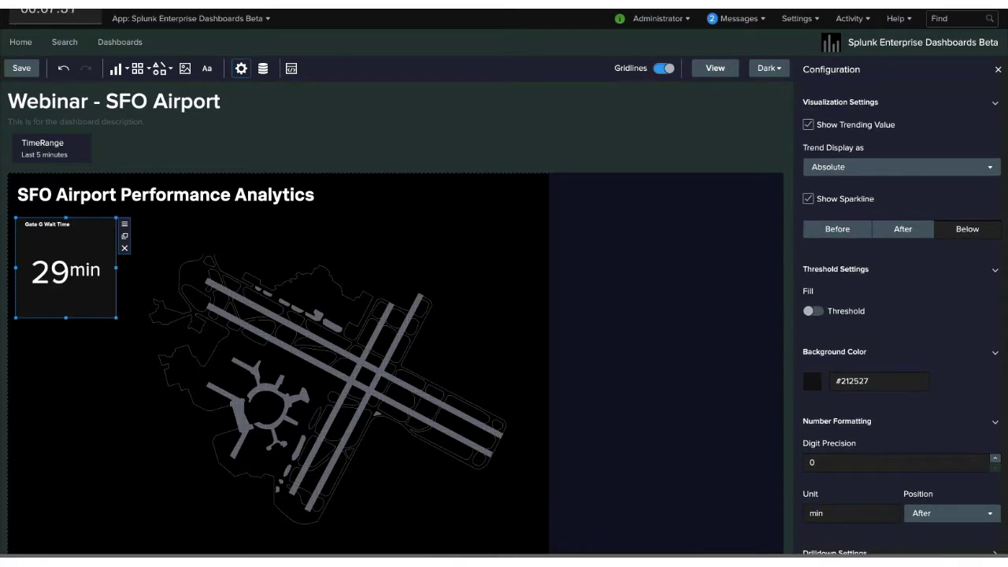
Resize the Gate G Wait Time tile to be slightly wider and much shorter, and turn on its threshold fill
drag(116, 317, 124, 273)
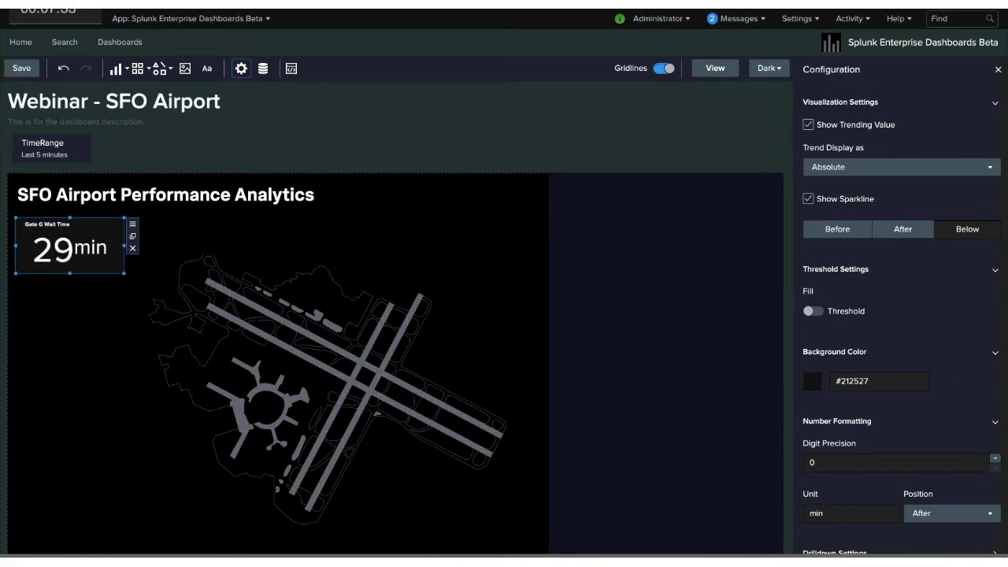
drag(69, 245, 69, 245)
click(813, 310)
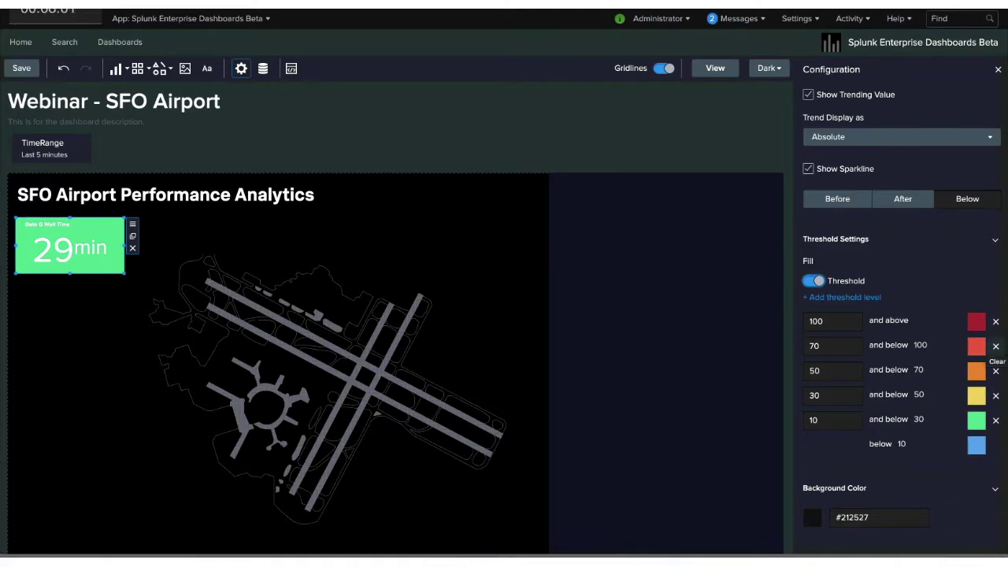
Remove the 70 and 50 threshold levels and change the below-10 level's color to dark green
click(995, 345)
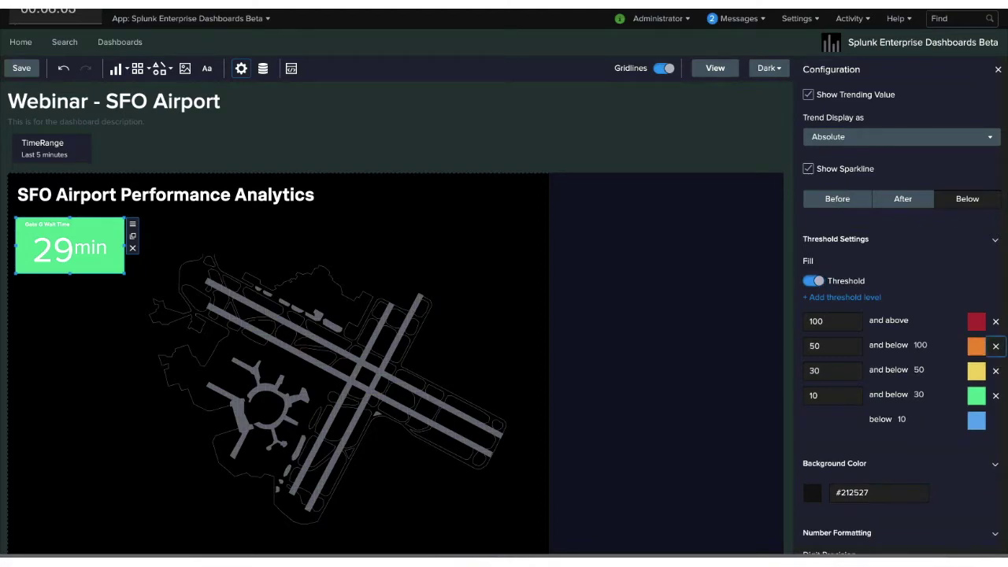
click(995, 345)
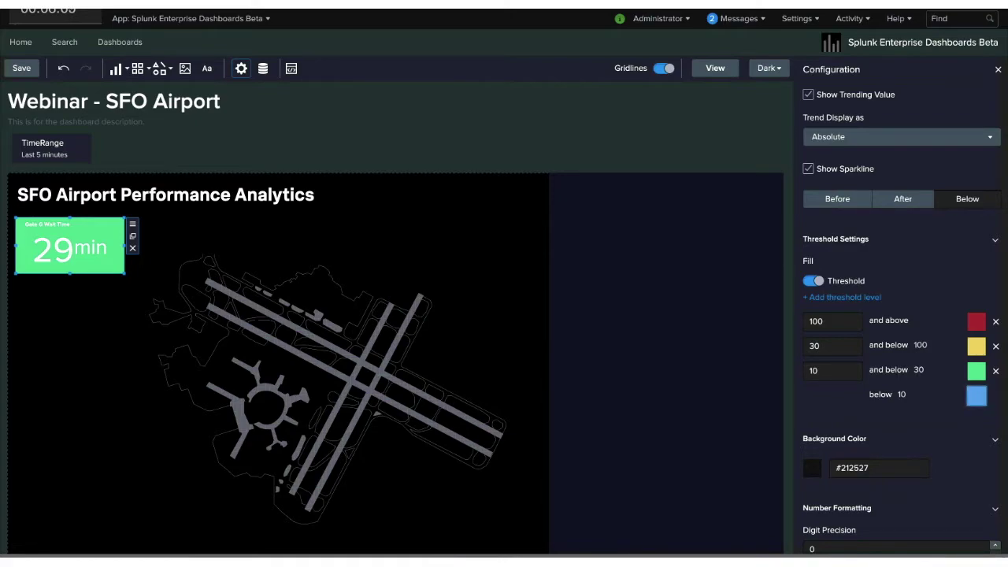
click(976, 395)
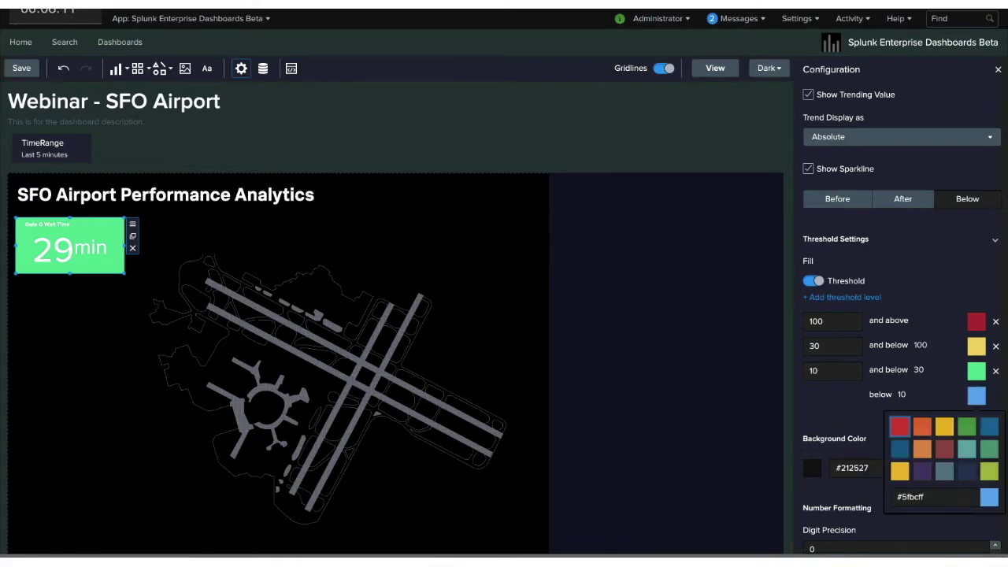
click(966, 426)
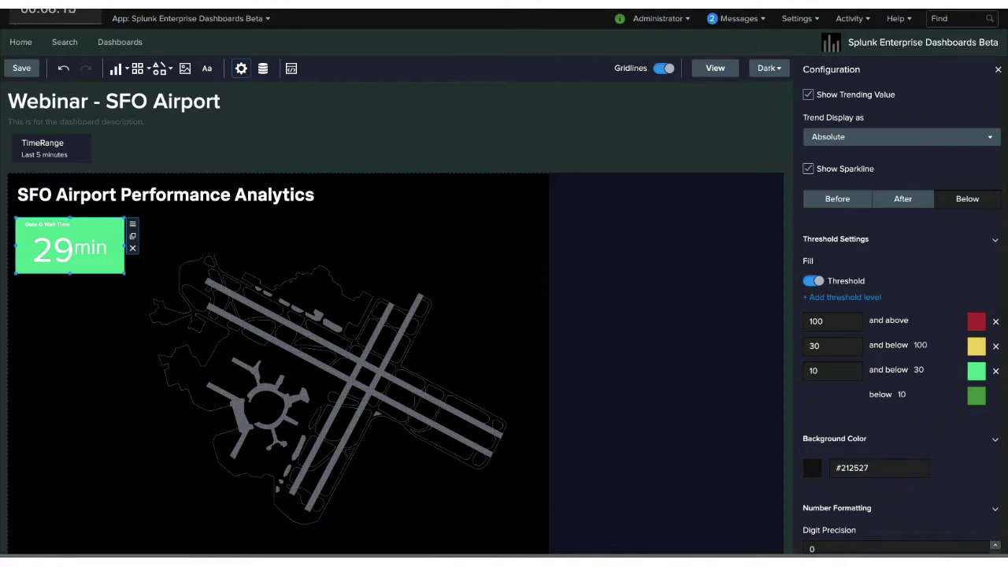
Set the yellow threshold level's value to 20 and change the level starting at 10 to amber
double_click(813, 371)
double_click(814, 346)
text(20)
key(Return)
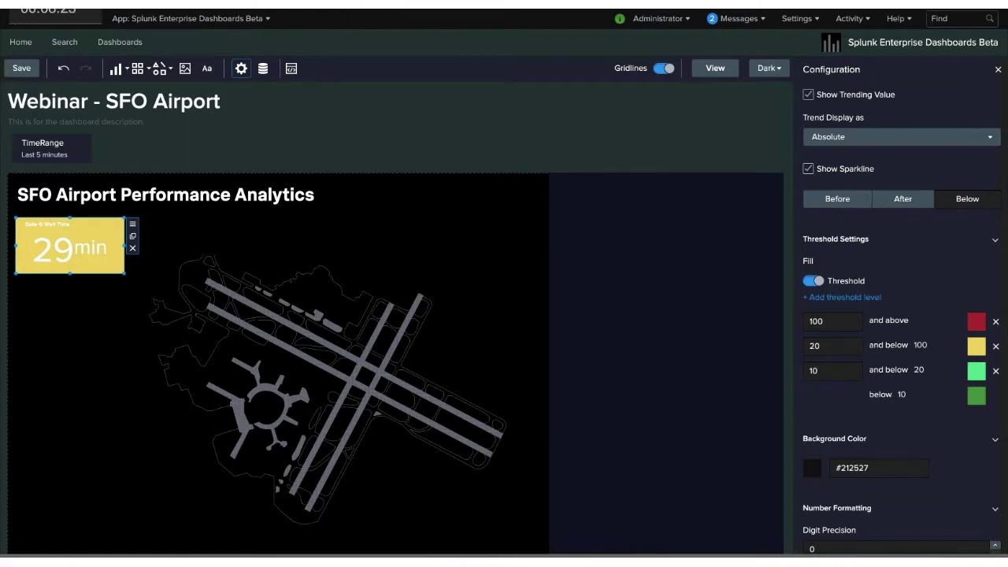
click(976, 370)
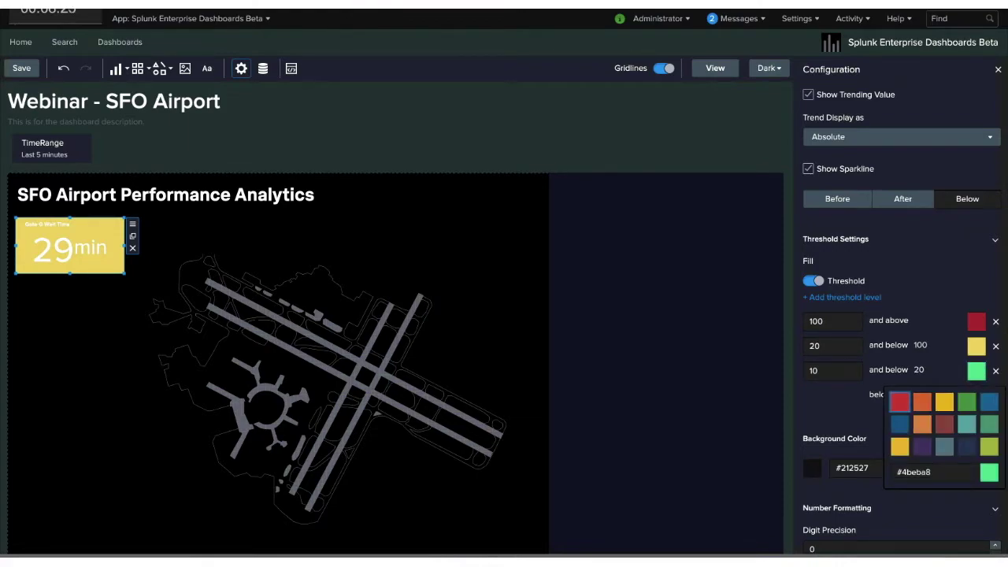
click(944, 401)
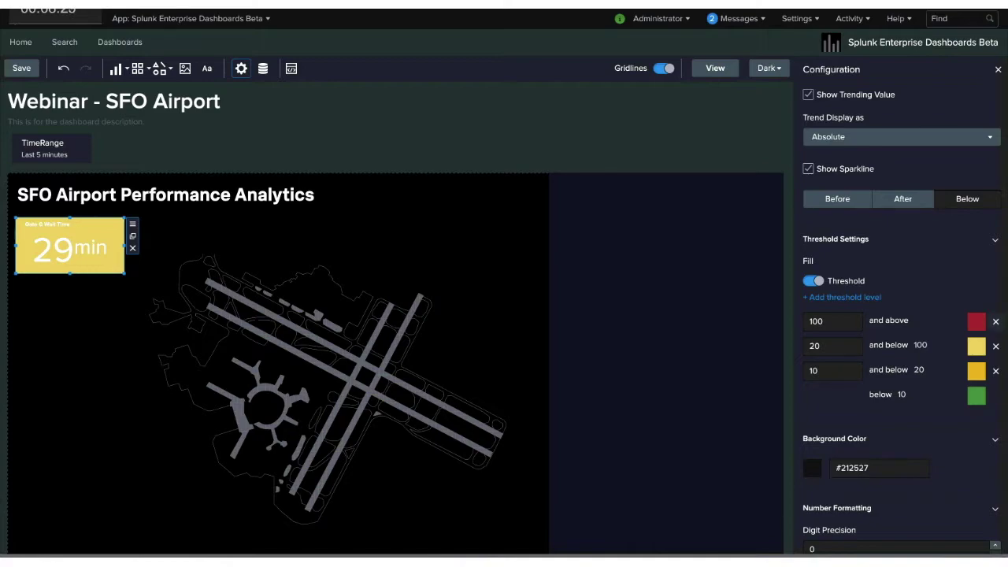
Remove the 100-and-above threshold level and change the 20-and-above level's color to red
click(995, 321)
double_click(815, 321)
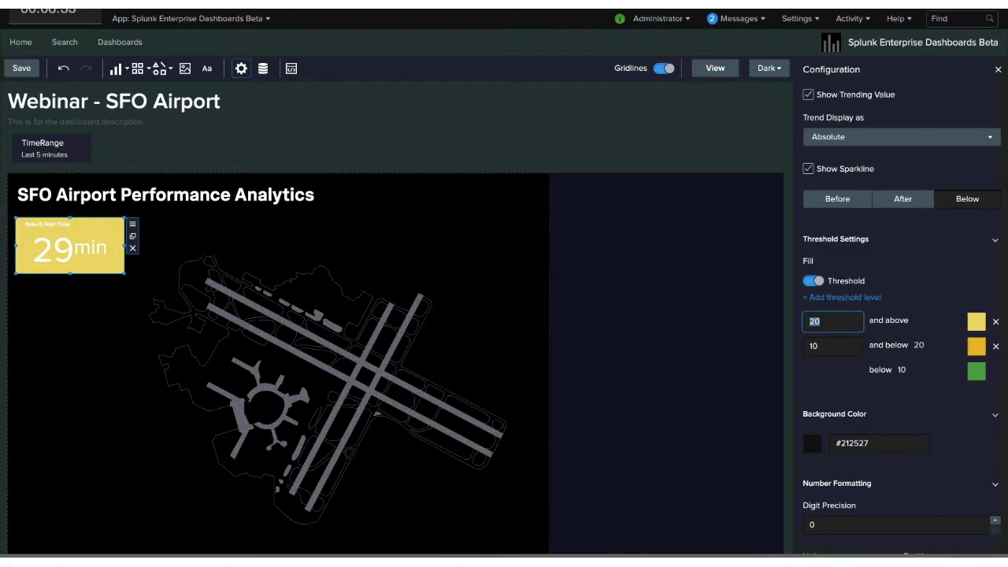
click(976, 321)
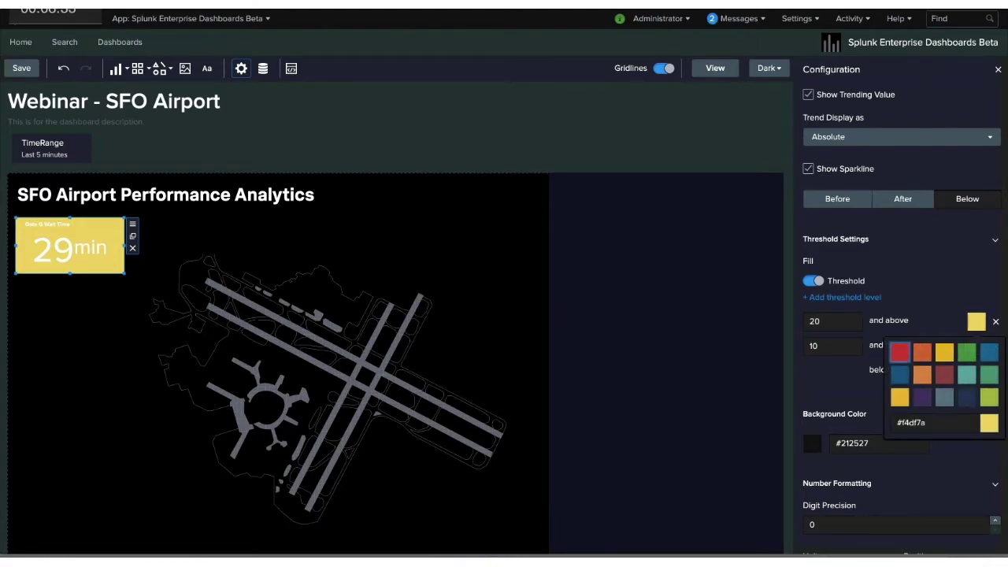
click(899, 352)
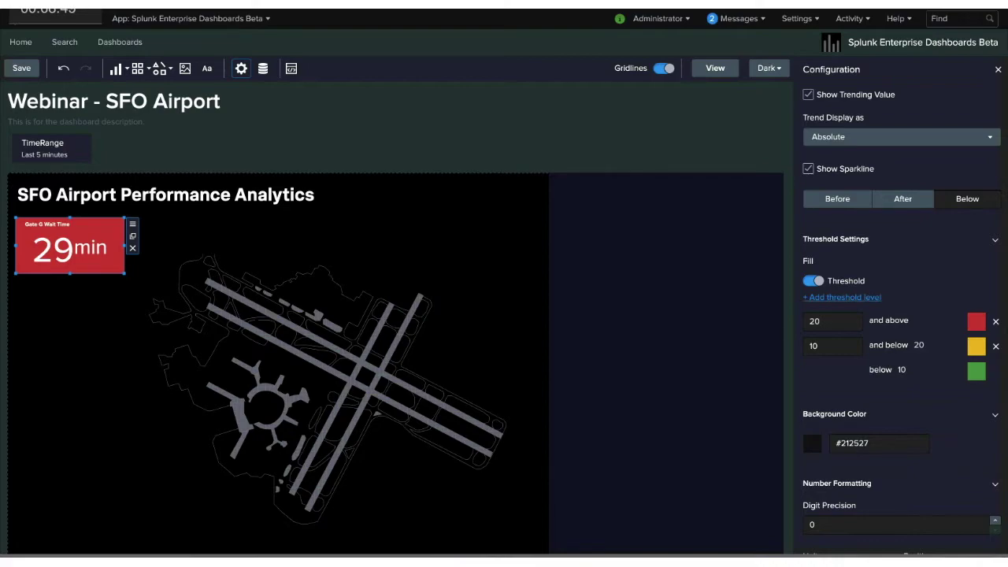
scroll(901, 315, up, 2)
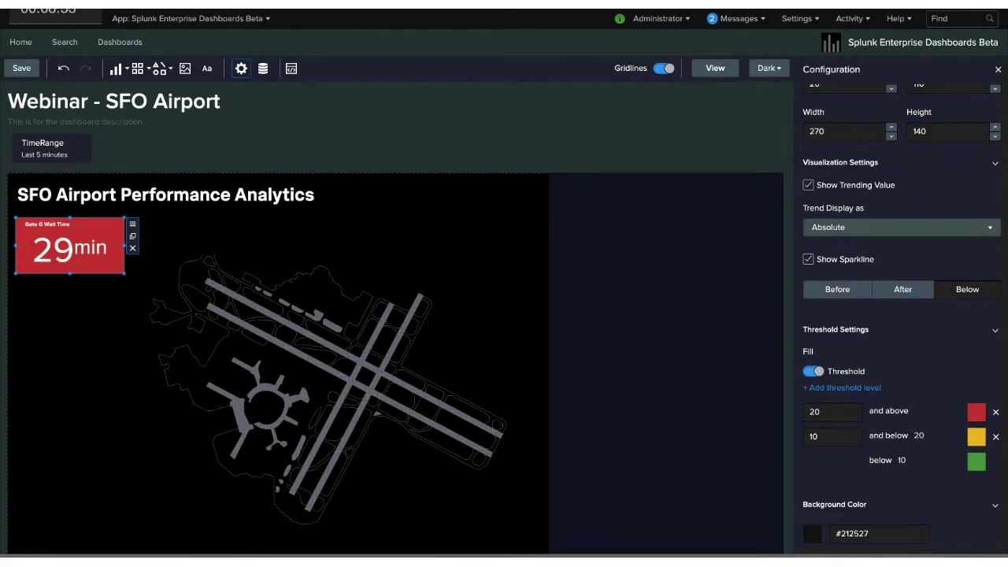
click(901, 226)
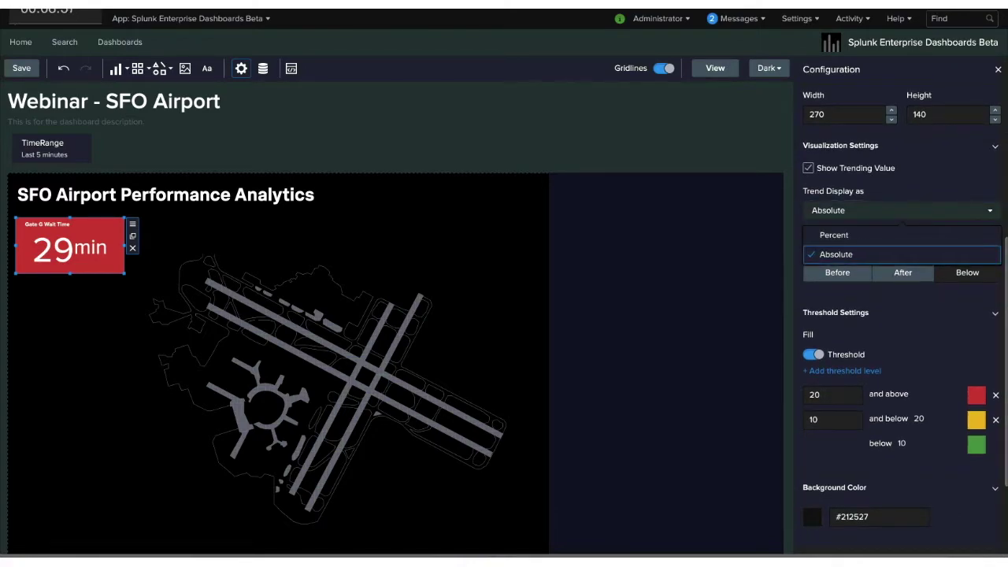
click(902, 210)
click(902, 210)
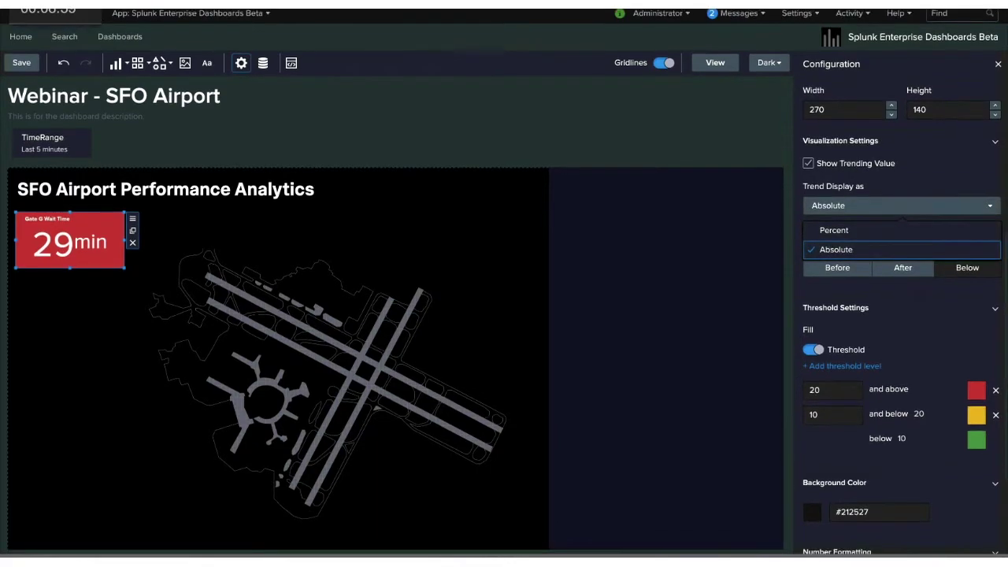
scroll(902, 315, down, 3)
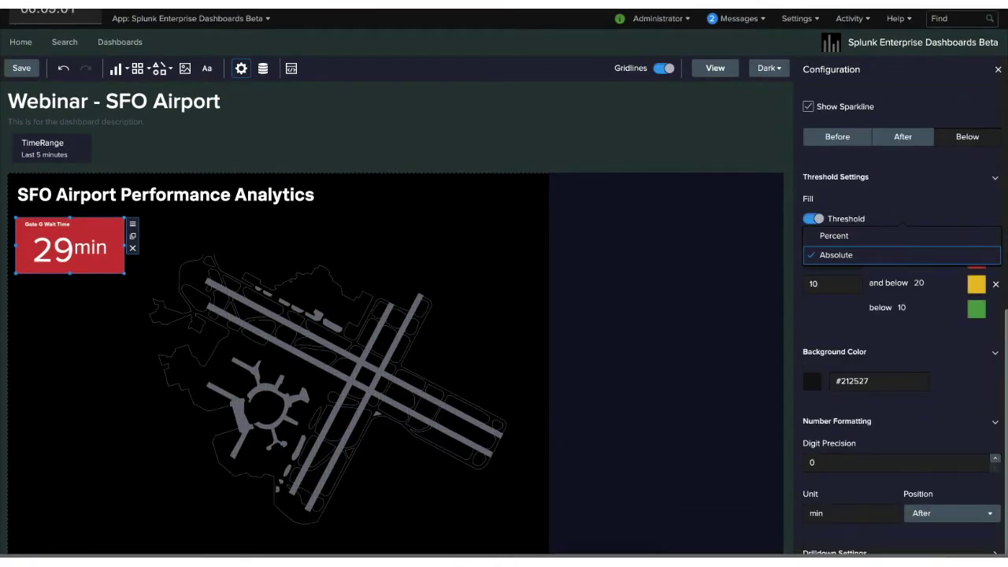
key(Escape)
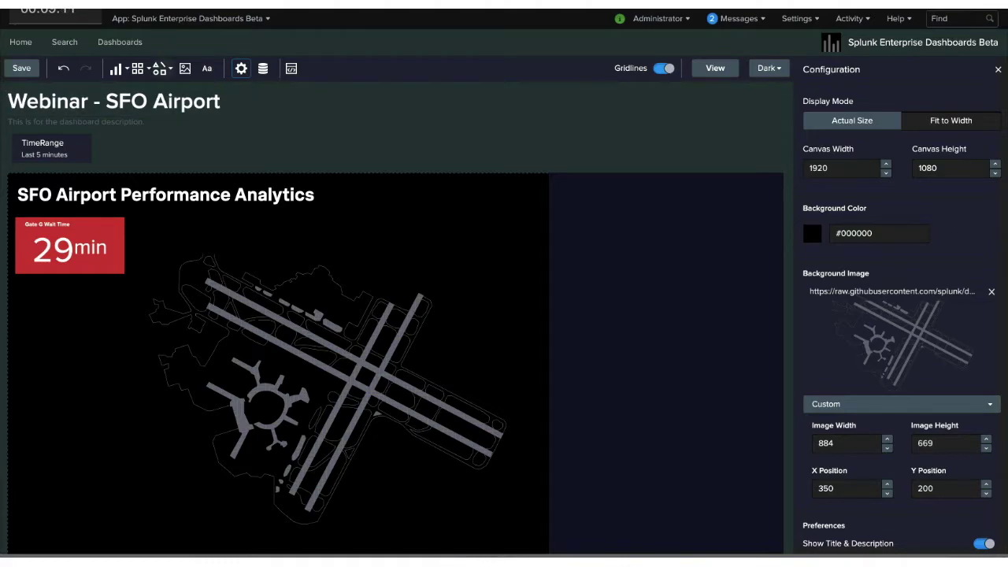
Add an ellipse and place it on the map just above the terminal's upper-left arm, at about X 520, Y 410
click(159, 69)
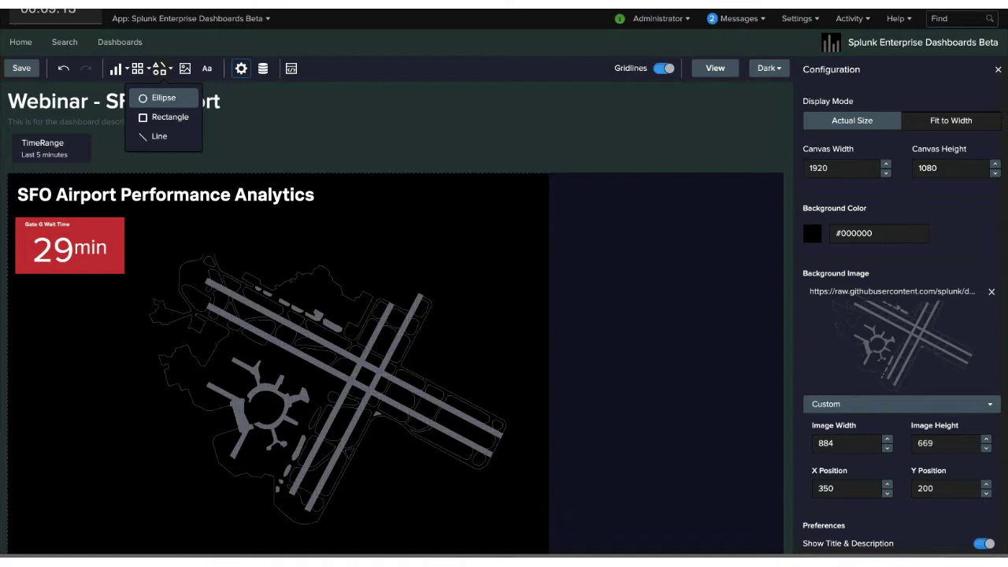
click(163, 98)
drag(349, 203, 219, 320)
drag(249, 290, 227, 348)
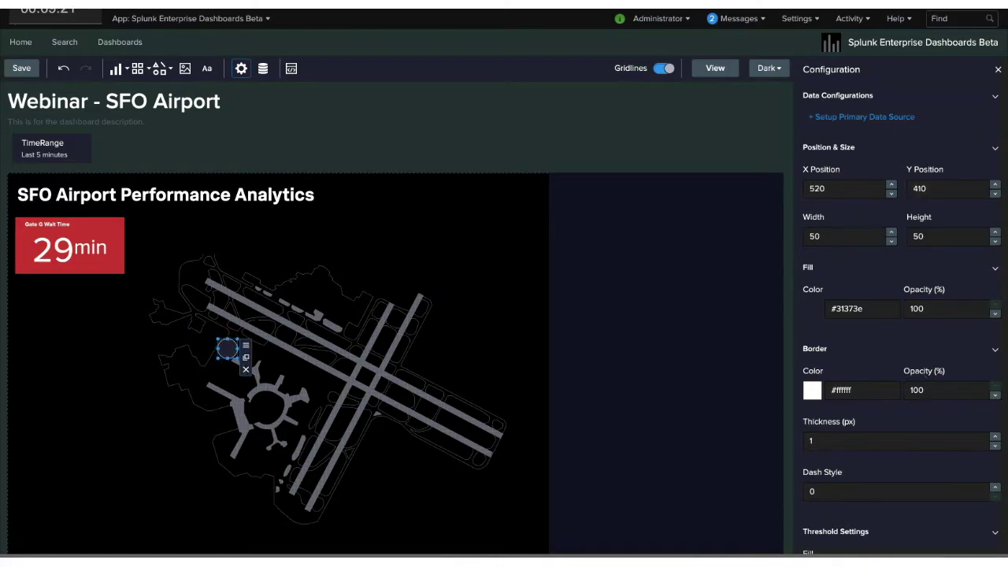
Set both the circle's fill and its border color to purple (#5a4575)
click(813, 308)
click(832, 384)
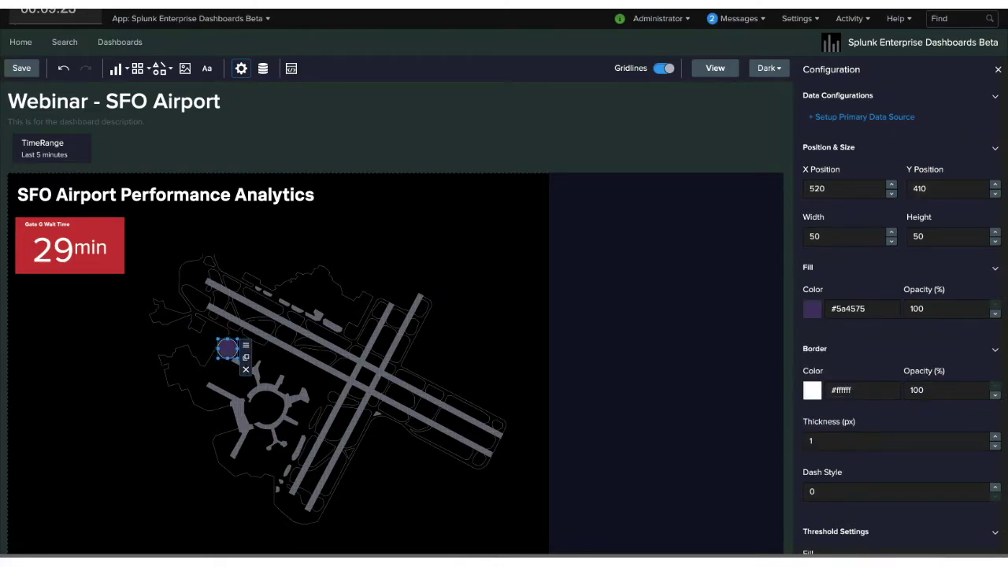
click(811, 390)
click(832, 466)
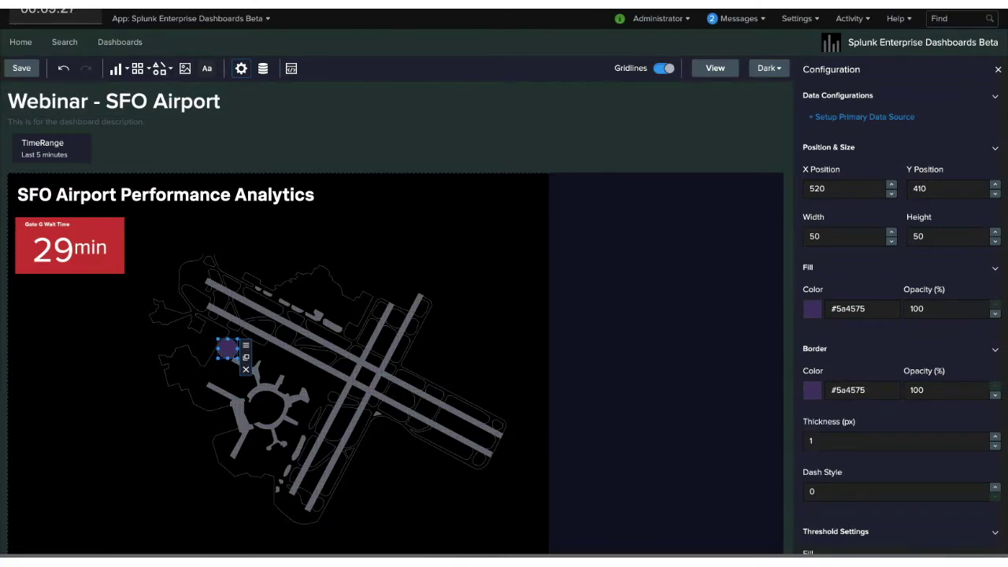
Add a text box reading G, place it over the purple circle at X 530, Y 400, and narrow it to a width of 30
click(207, 69)
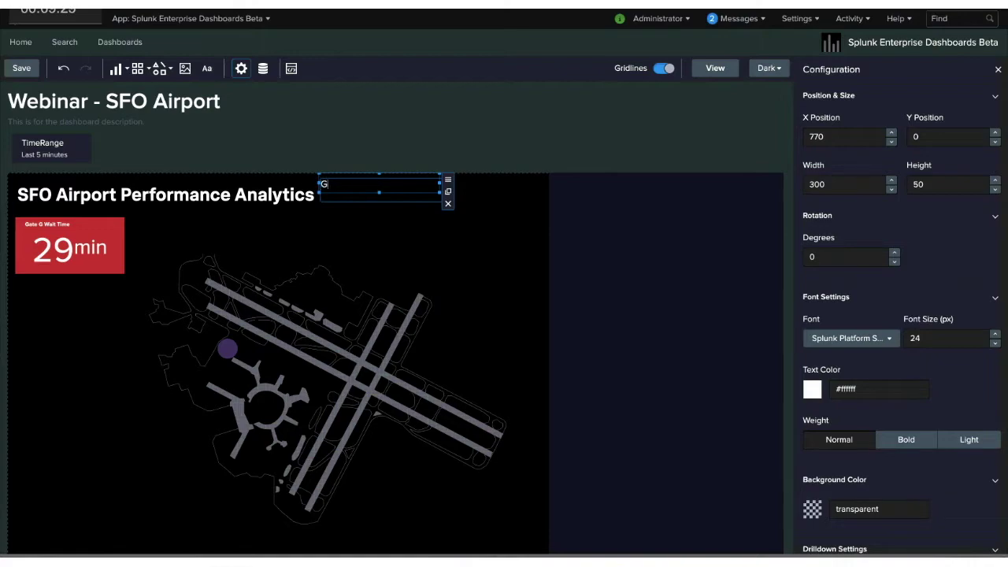
mouse_move(377, 187)
mouse_down()
mouse_move(363, 234)
mouse_move(282, 349)
mouse_up()
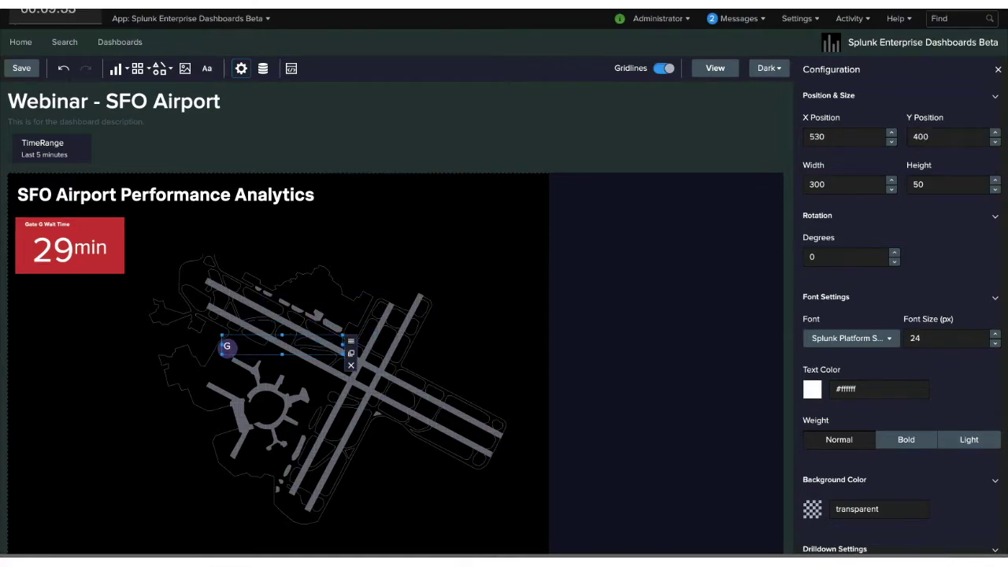
drag(343, 344, 237, 344)
key(Escape)
click(227, 346)
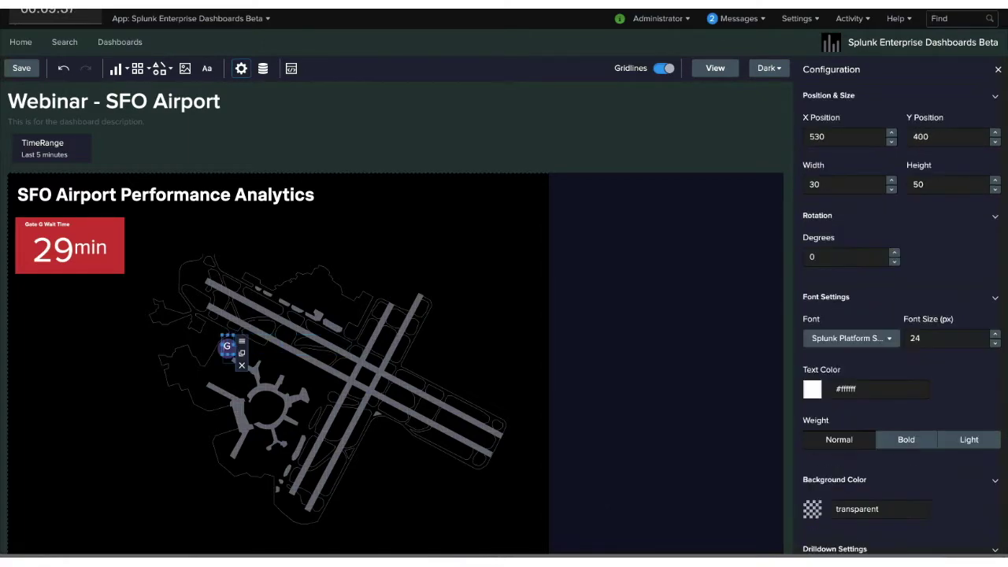
Nudge the G label down to Y position 406 so it is centered in the purple circle
click(994, 133)
click(995, 132)
click(994, 133)
click(994, 132)
click(995, 132)
click(994, 132)
key(Escape)
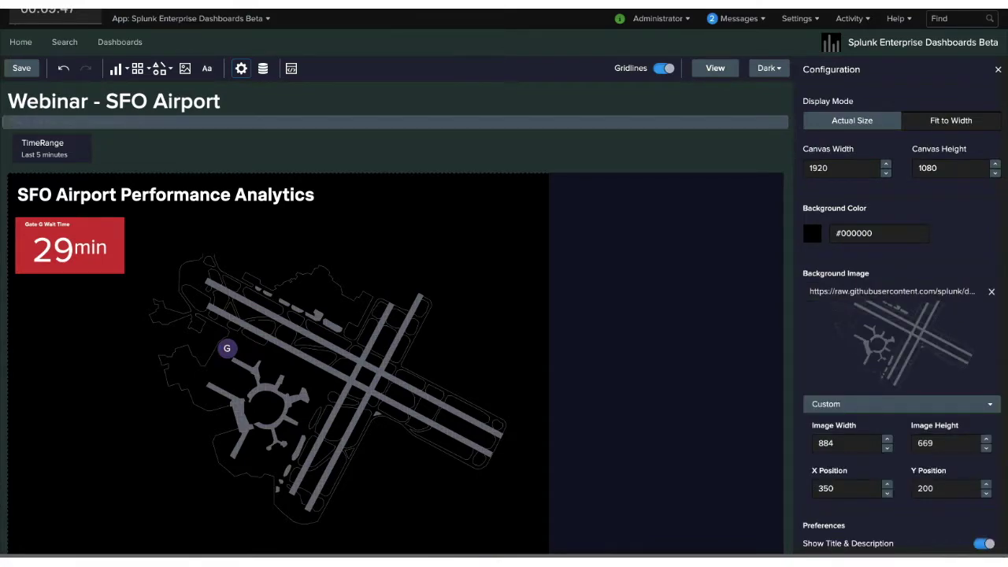
Add a line connecting the right edge of the Gate G Wait Time tile to the top of the G circle
click(159, 69)
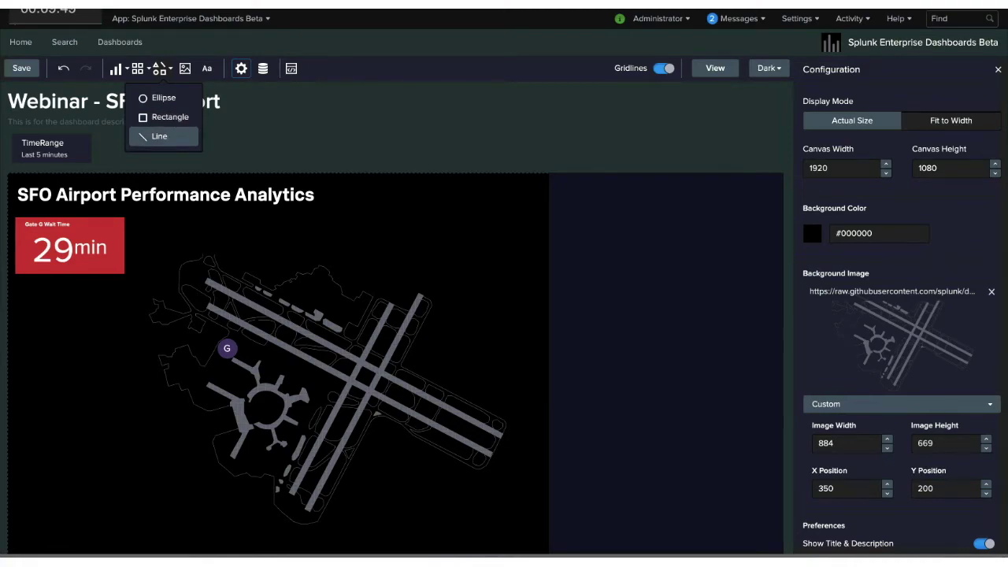
click(163, 136)
mouse_move(348, 179)
mouse_down()
mouse_move(191, 269)
mouse_move(155, 242)
mouse_move(227, 338)
mouse_up()
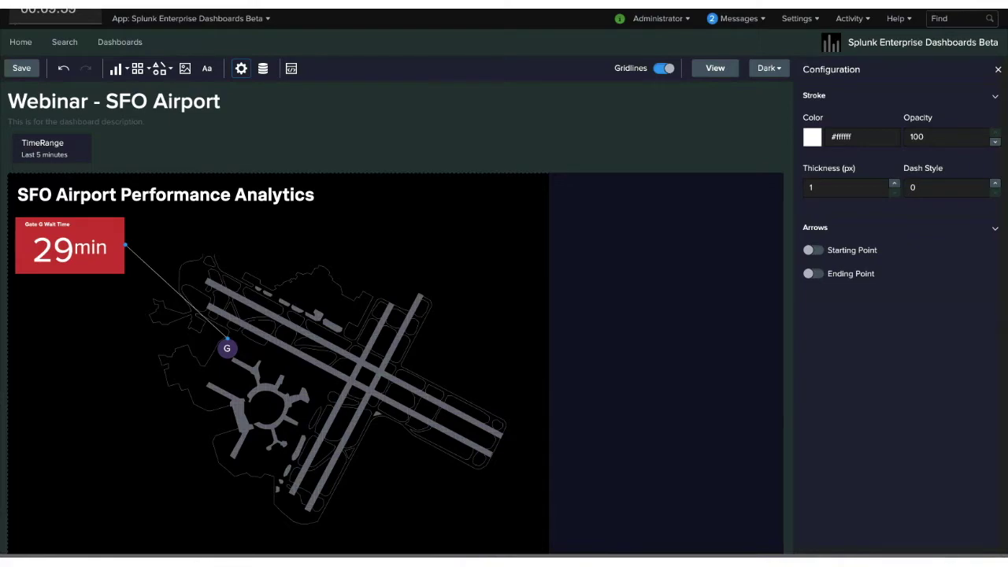
Set the connecting line's thickness to 2 px and its stroke color to orange (#ec9960)
click(893, 184)
click(894, 183)
click(893, 184)
click(894, 183)
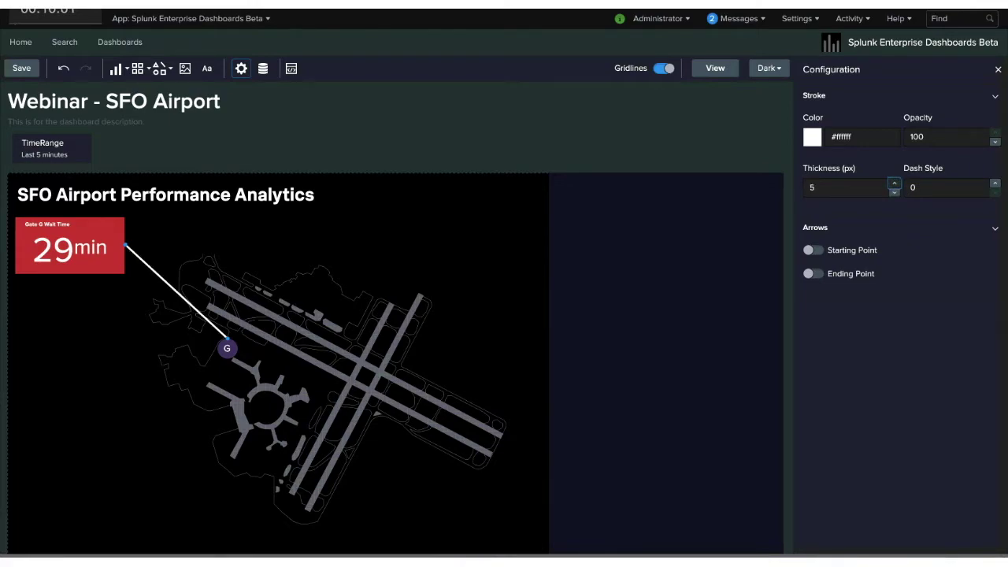
click(893, 192)
click(893, 192)
click(893, 192)
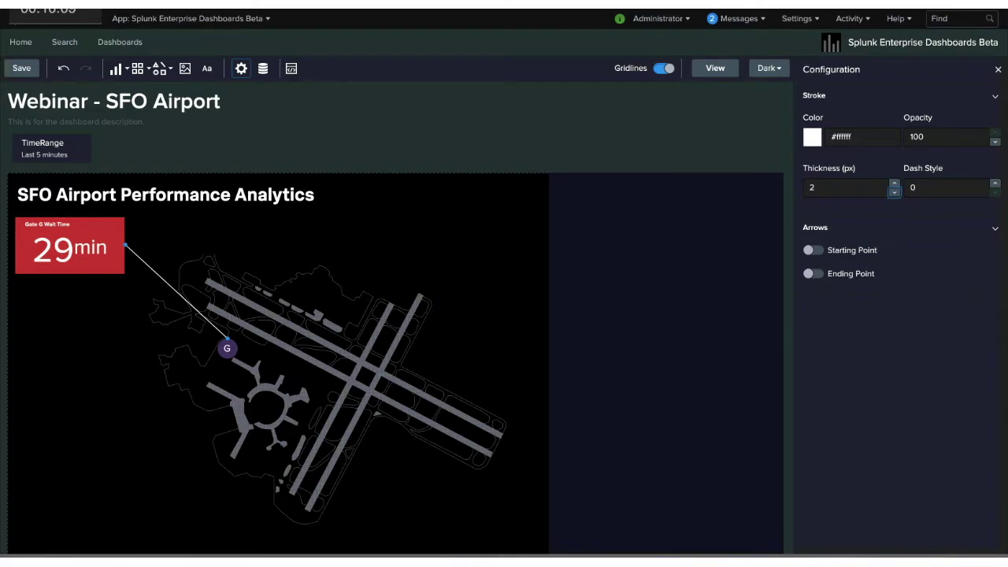
click(812, 137)
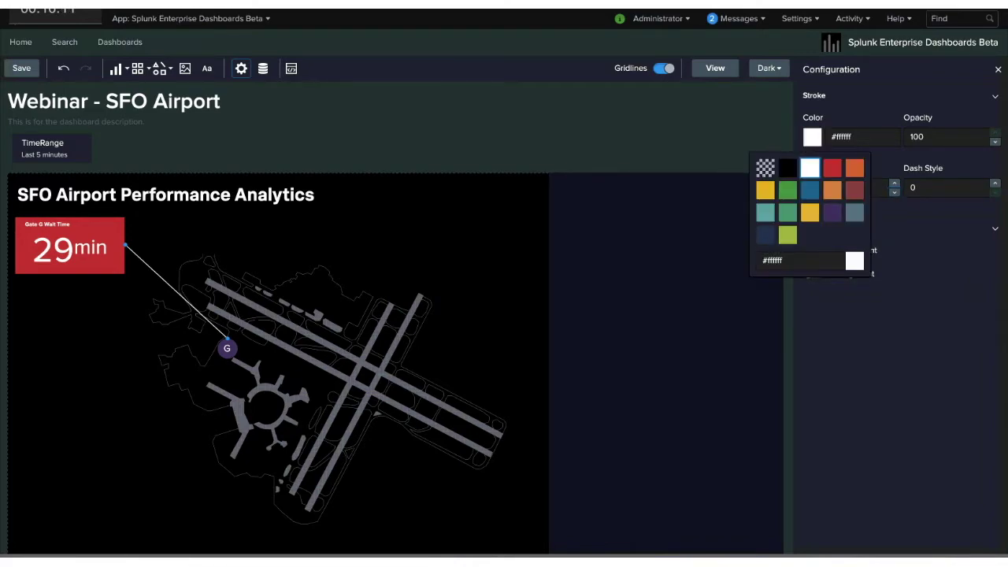
click(832, 190)
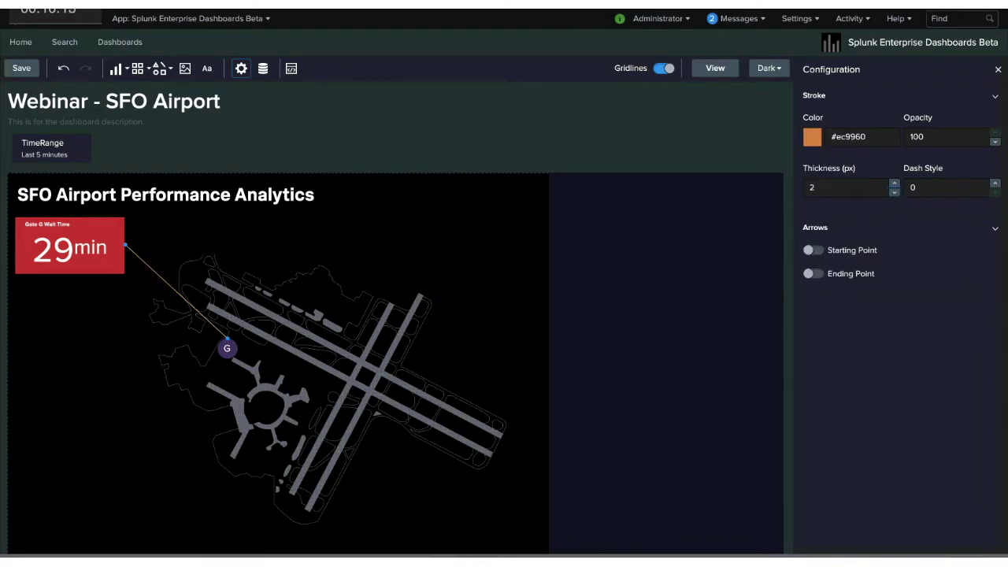
key(Escape)
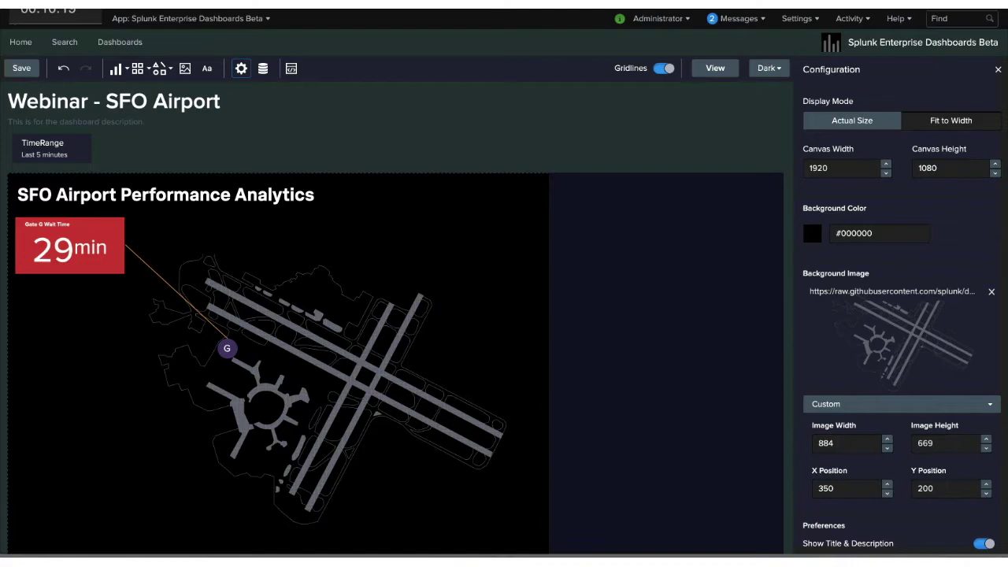
Duplicate the Gate G Wait Time tile and title the copy Gate E Wait Time
scroll(396, 363, down, 1)
scroll(395, 363, up, 1)
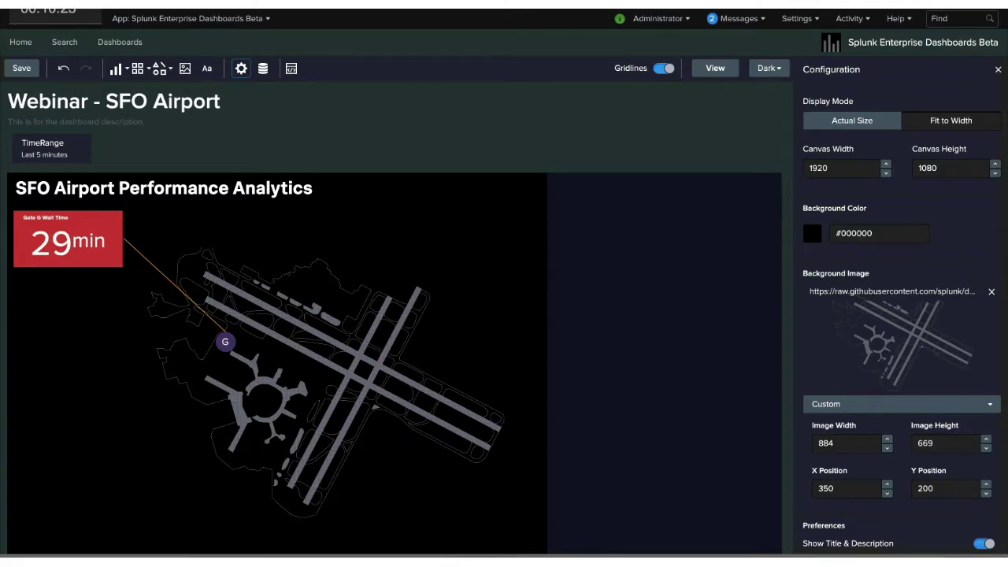
click(68, 238)
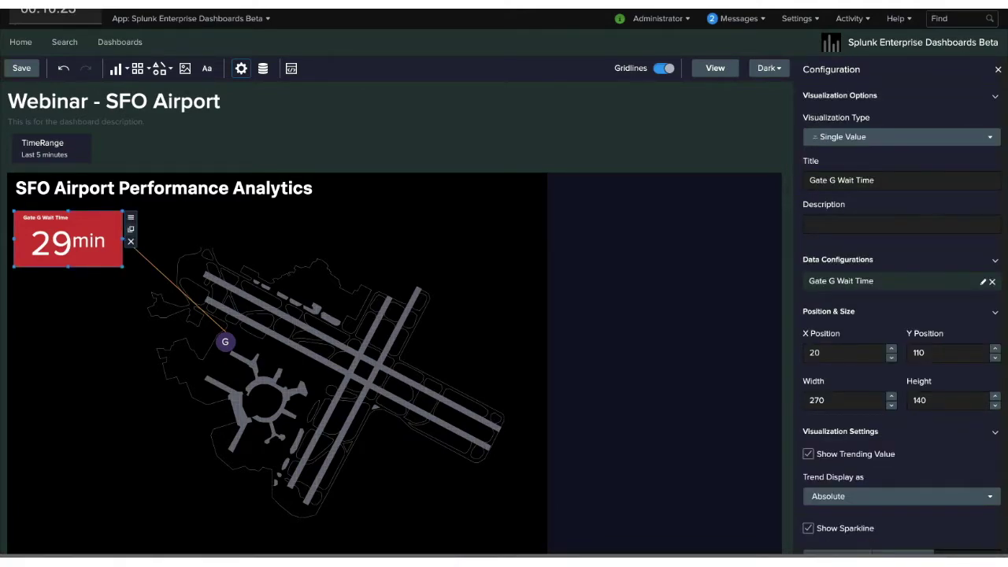
click(130, 229)
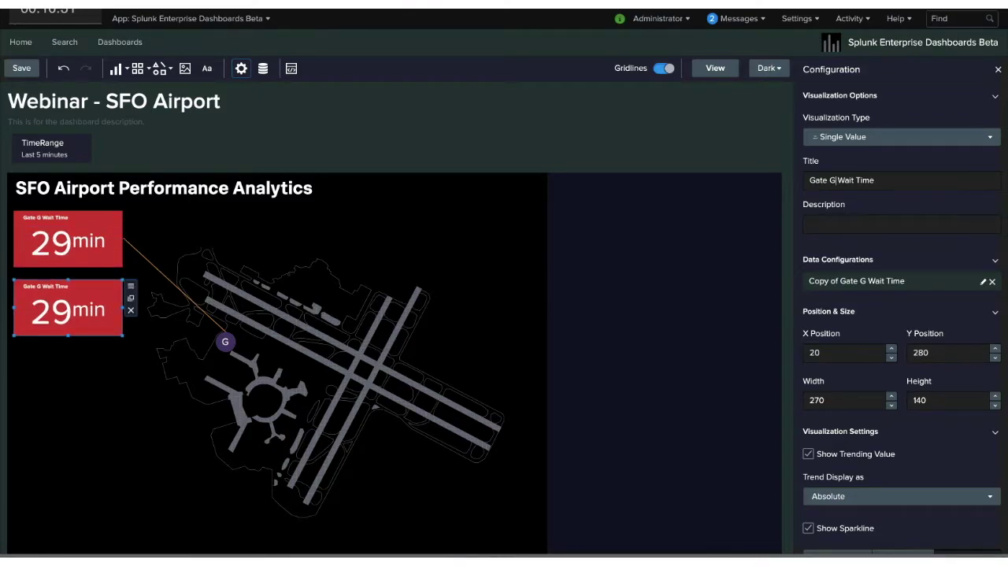
click(826, 179)
key(BackSpace)
text(E)
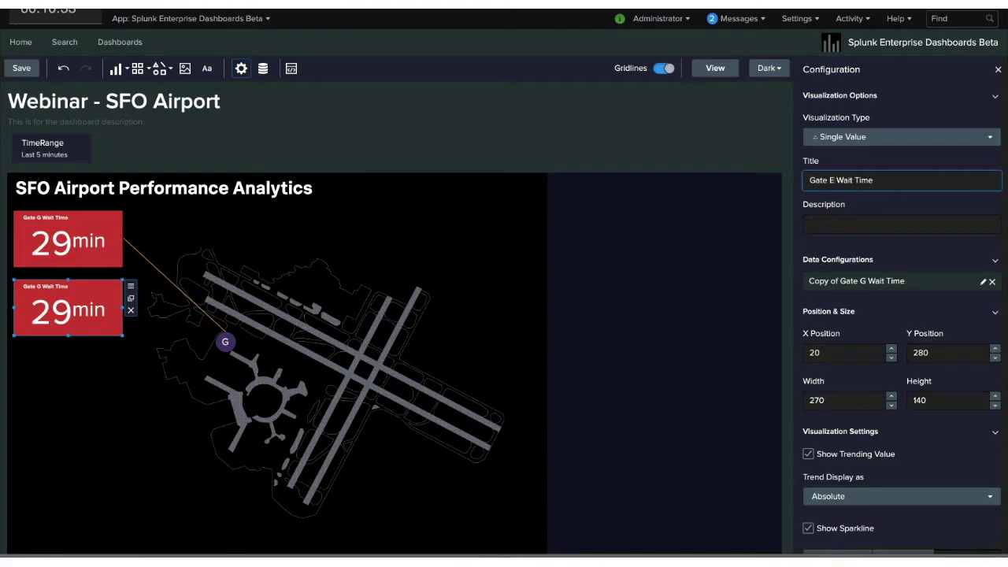
key(Return)
Replace the copied tile's data source with the existing Gate E Wait Time search
click(982, 281)
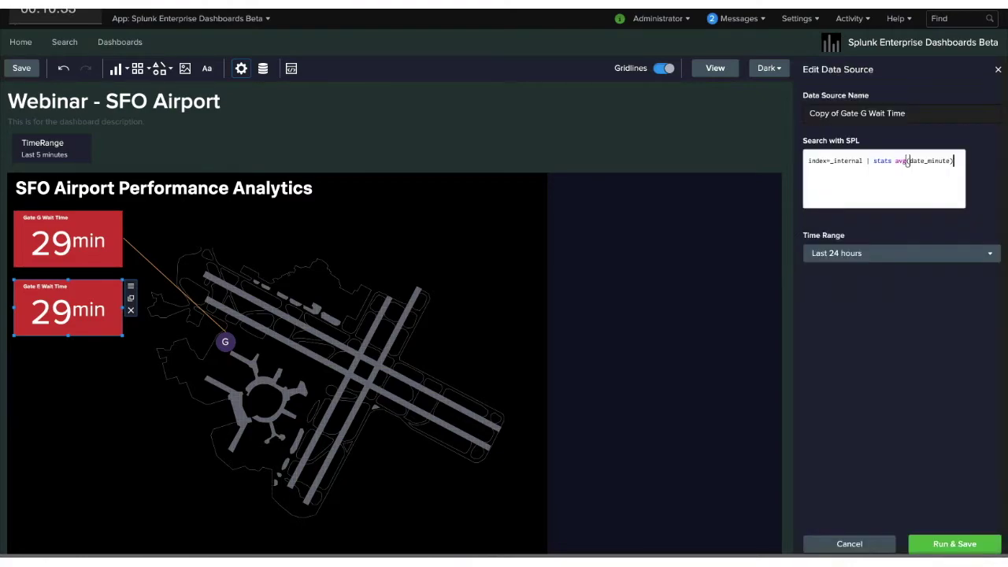
key(Escape)
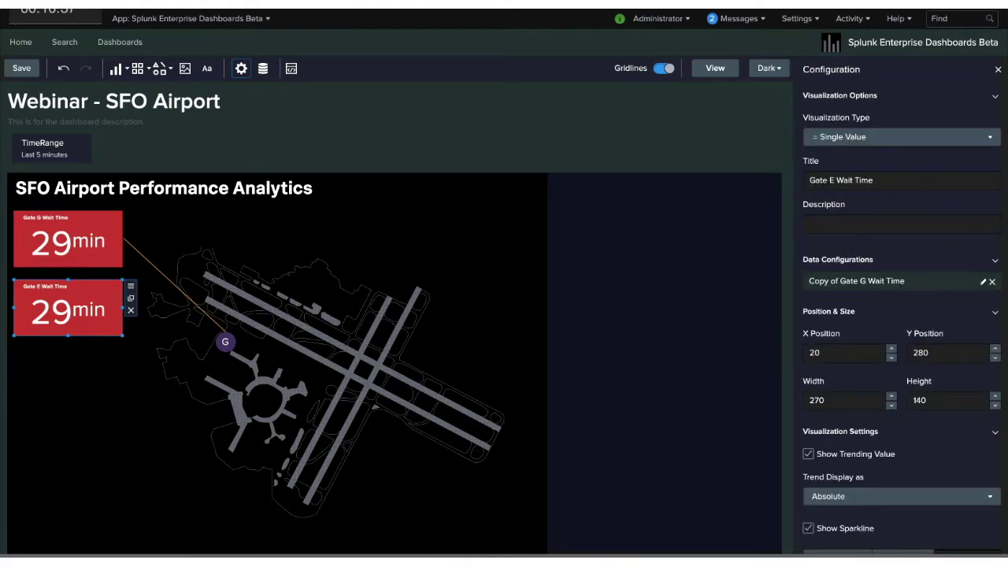
click(991, 281)
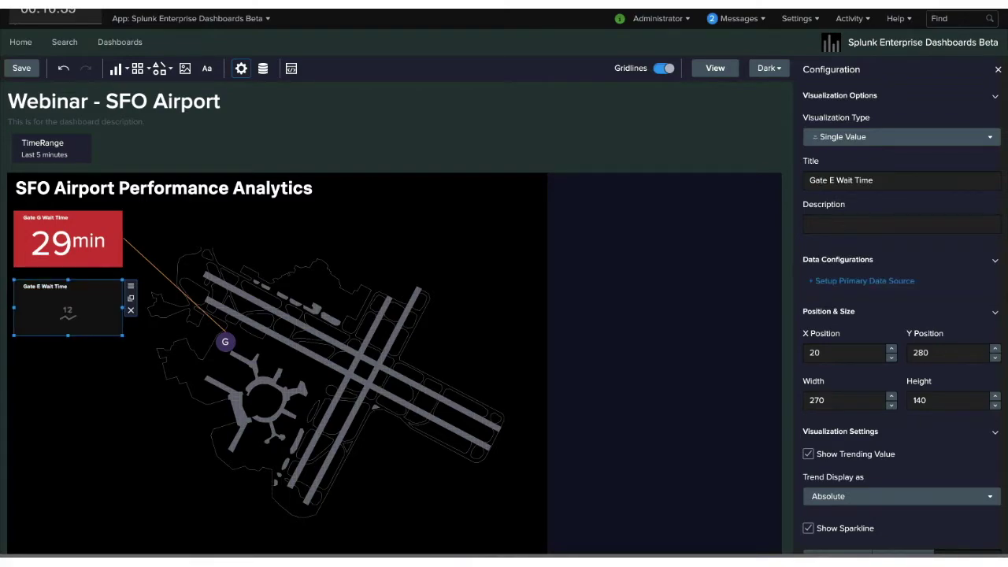
click(862, 280)
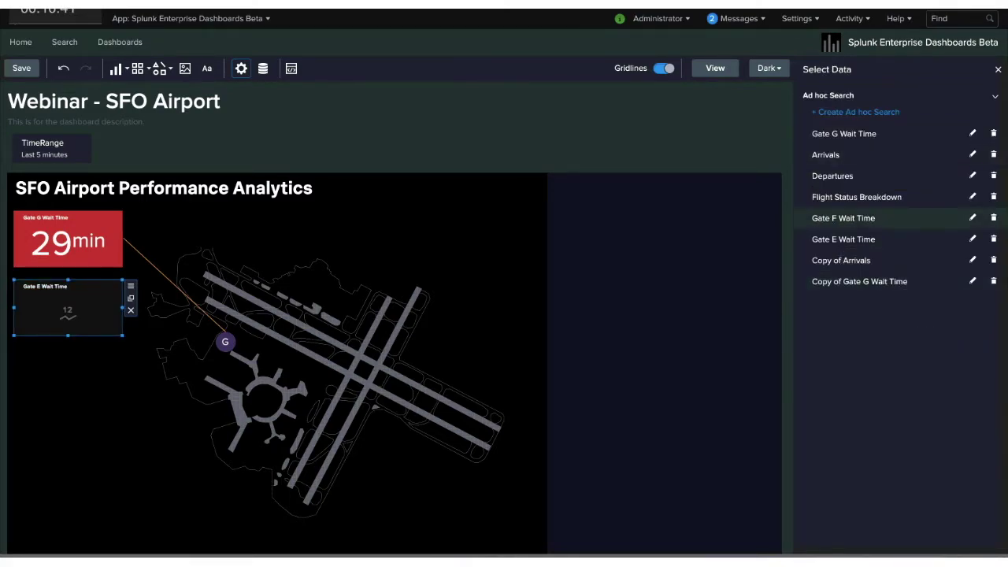
click(843, 239)
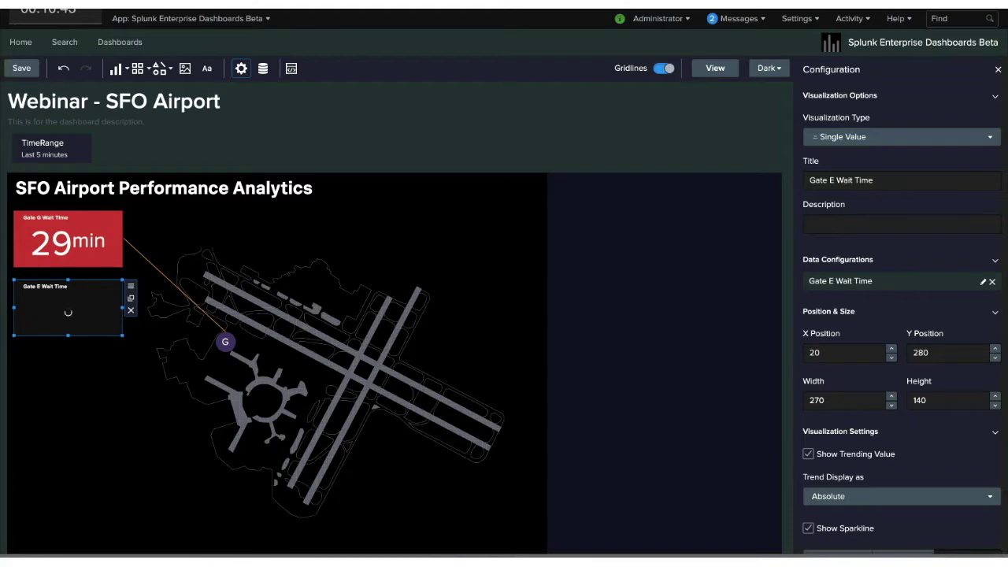
key(Escape)
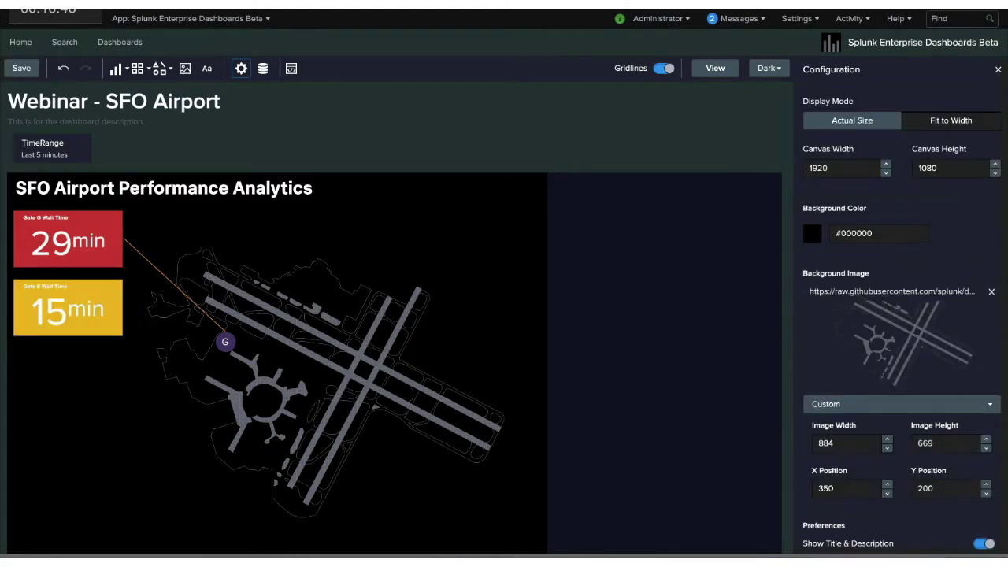
Duplicate the G circle and its letter, place both copies at the concourse northeast of the terminal ring, and change the copied letter to E
click(225, 341)
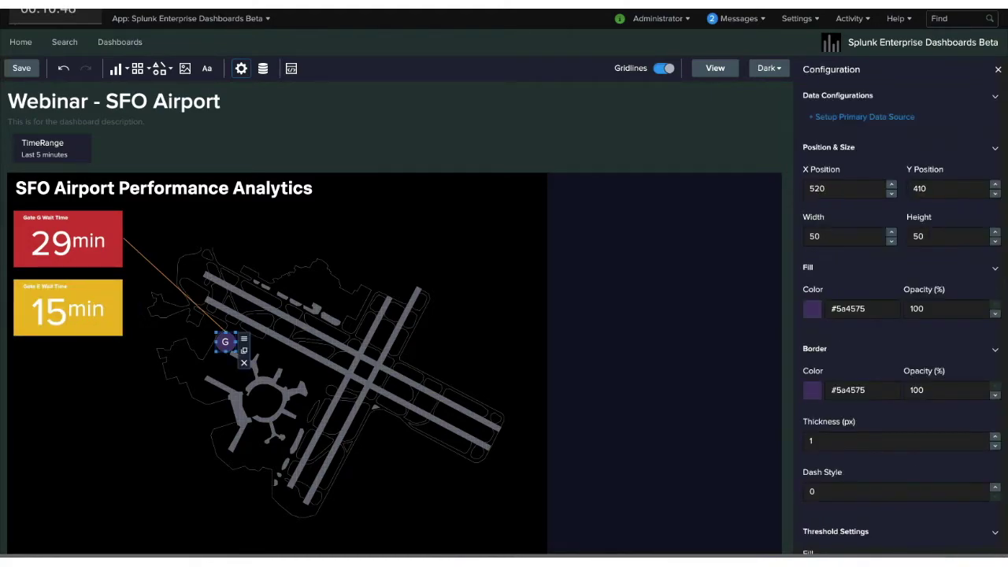
click(244, 350)
drag(235, 351, 286, 358)
click(225, 341)
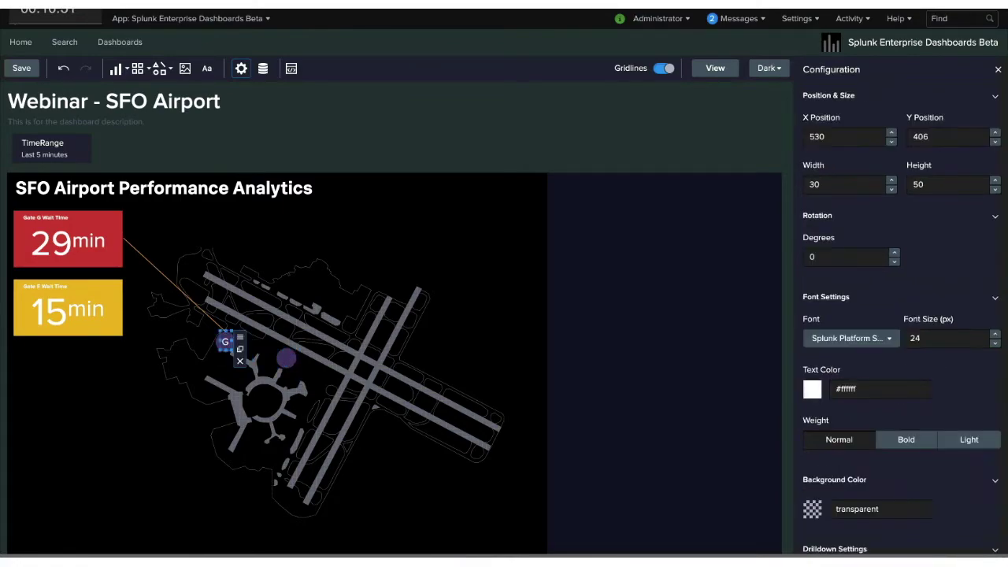
key(ctrl+d)
drag(233, 349, 285, 359)
double_click(285, 359)
text(E)
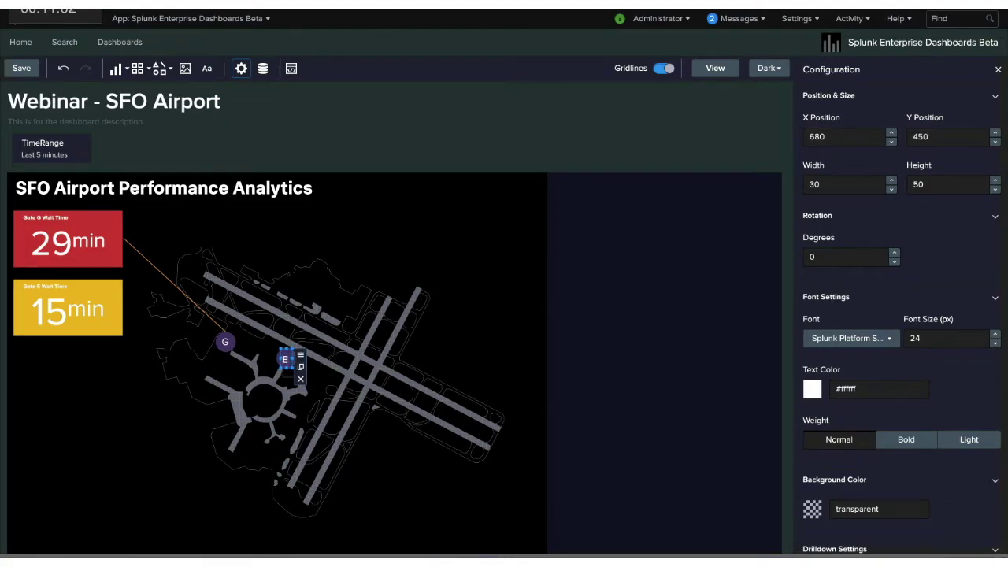
Add a line connecting the right edge of the Gate E Wait Time tile to the left side of the E circle
click(163, 69)
click(159, 136)
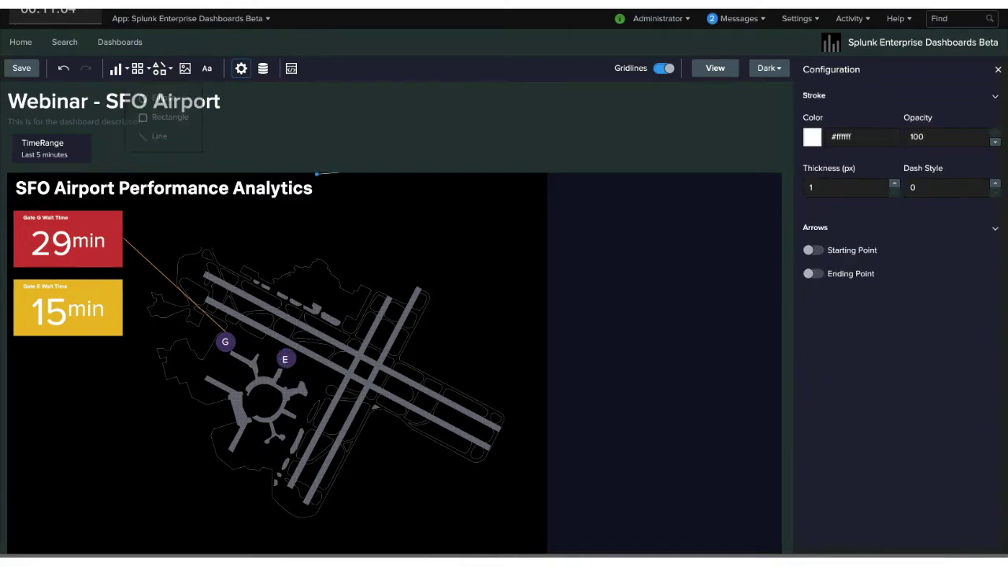
scroll(394, 362, up, 1)
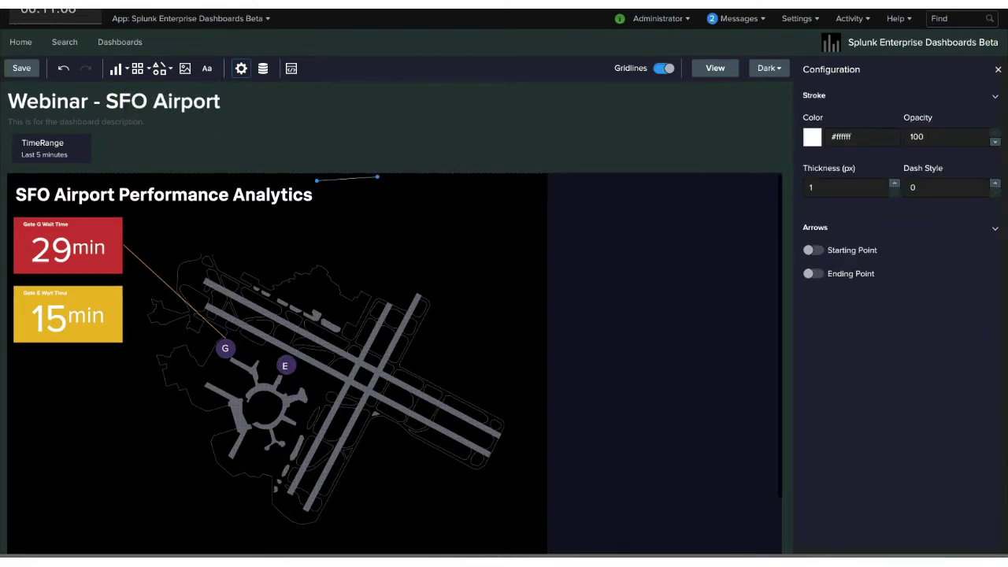
mouse_move(347, 178)
mouse_down()
mouse_move(155, 311)
mouse_move(275, 363)
mouse_up()
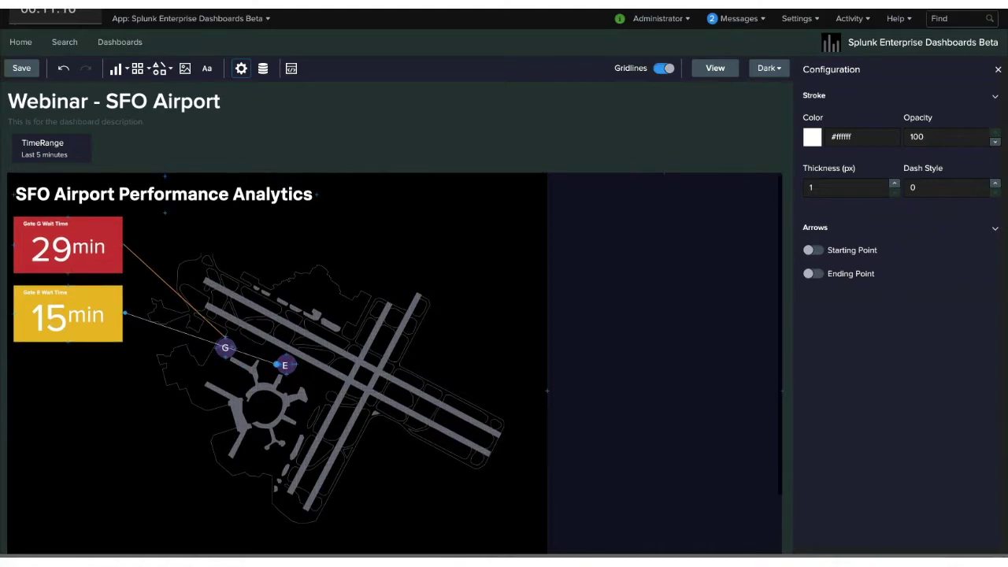
key(Escape)
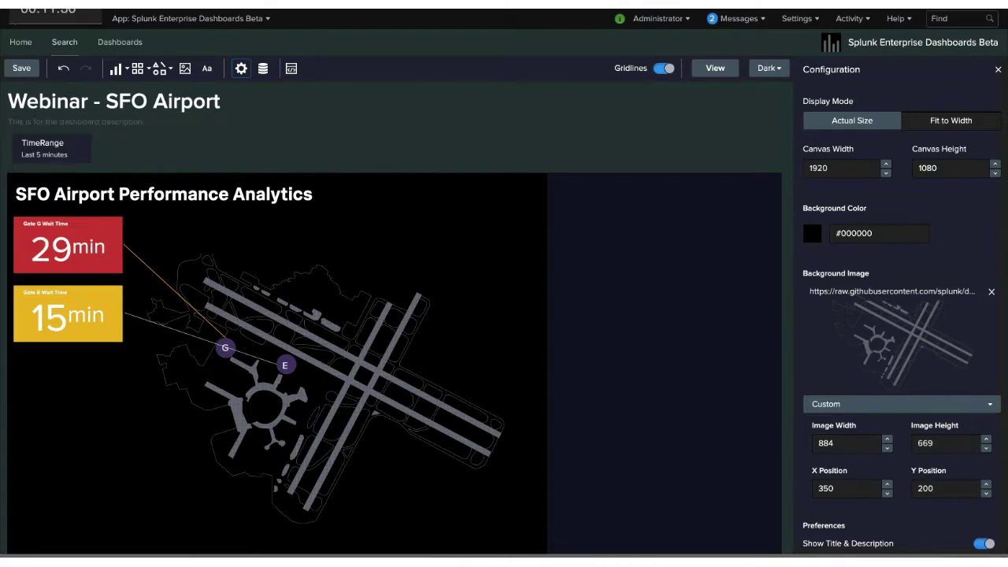
Add a pie chart titled On Time Performance that uses the existing Flight Status Breakdown search as its data source
click(119, 68)
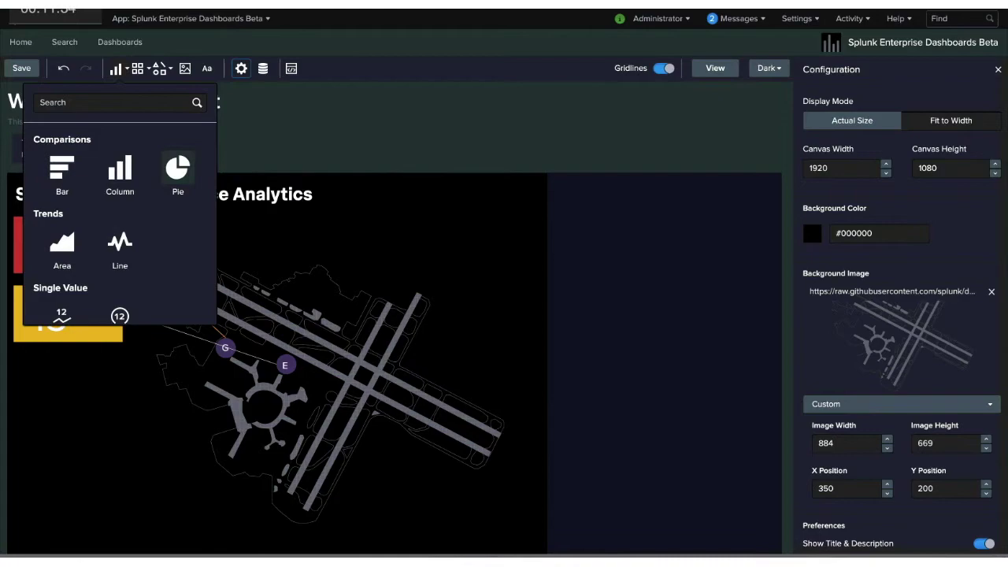
click(178, 170)
key(Escape)
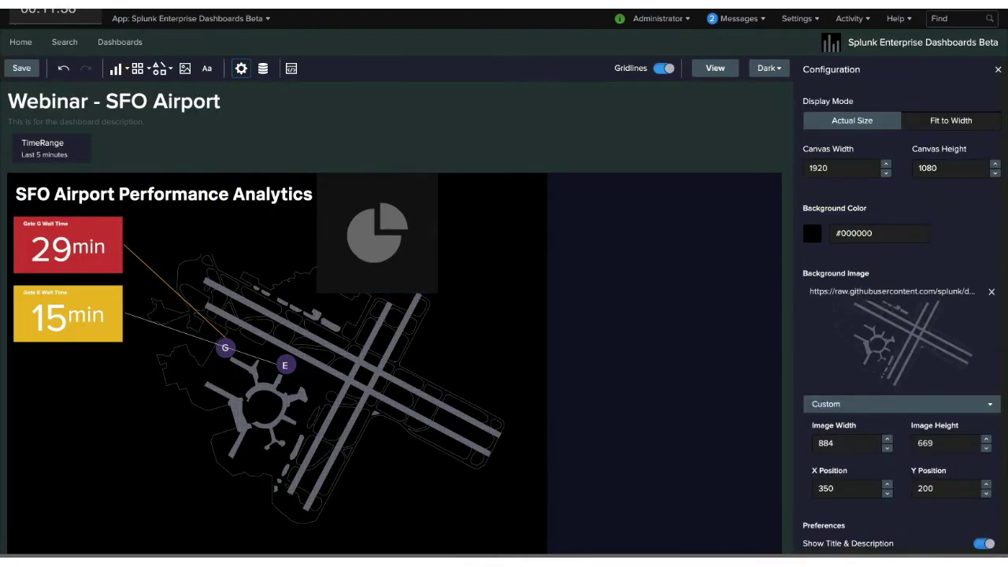
click(378, 233)
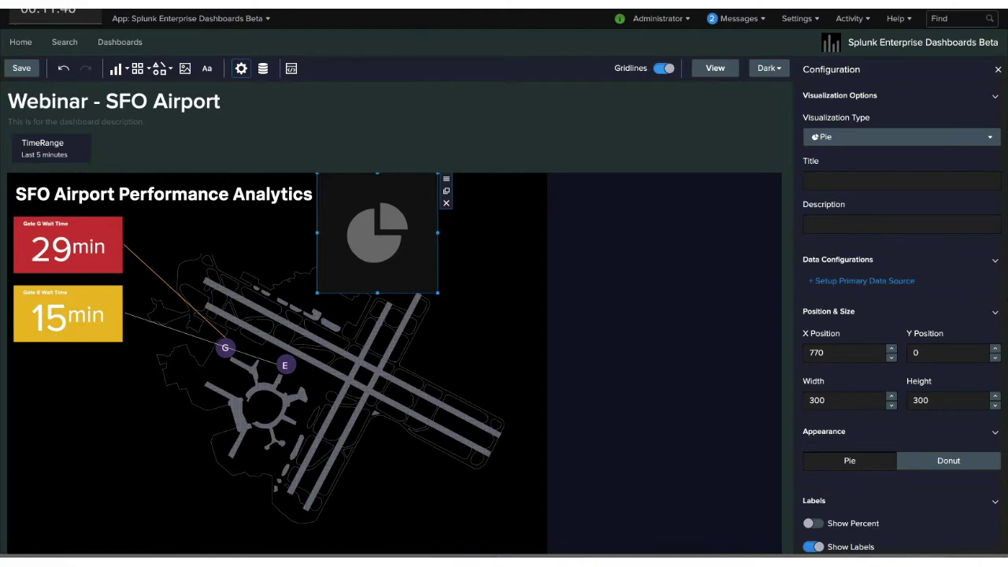
click(810, 180)
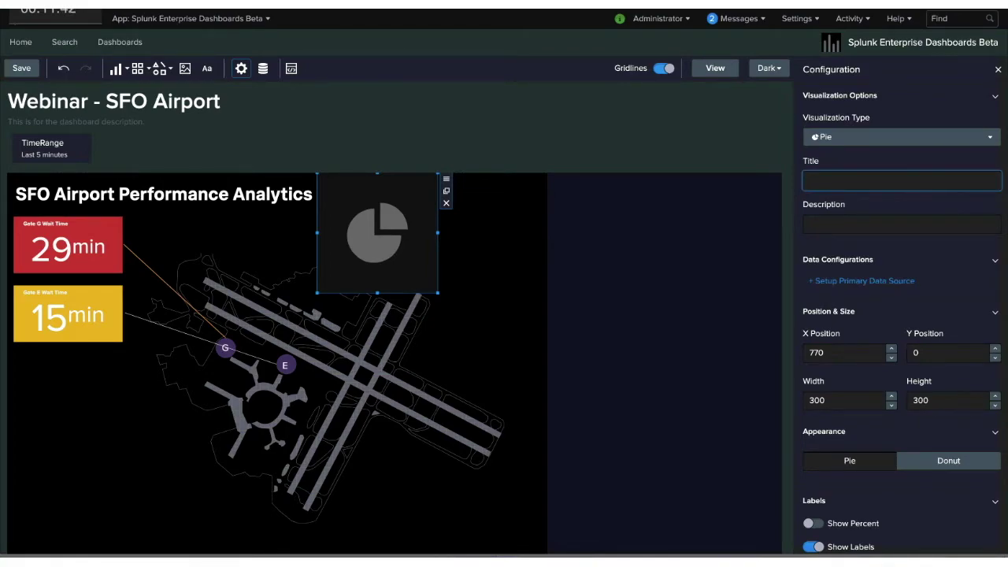
text(On Time Performance)
click(887, 280)
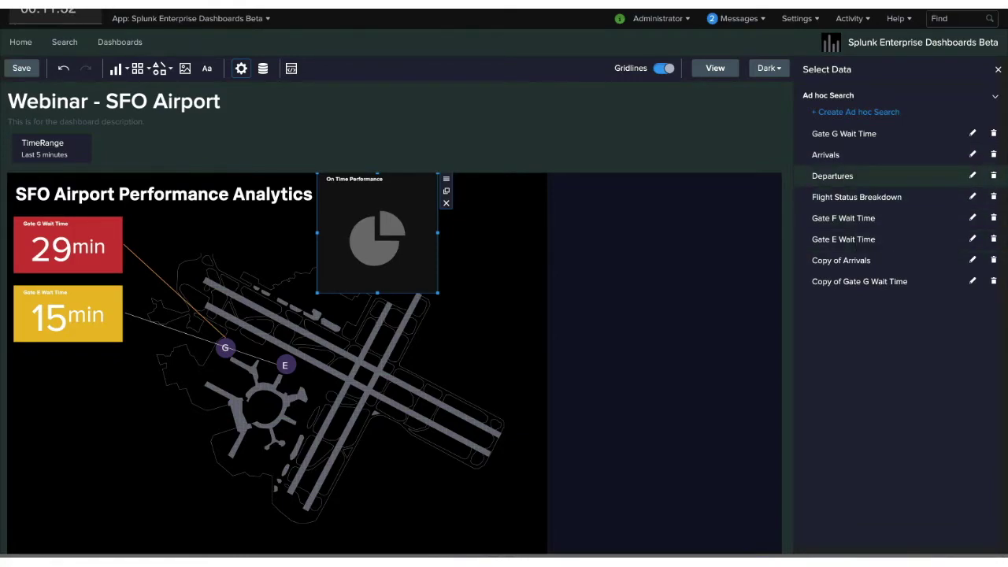
click(857, 197)
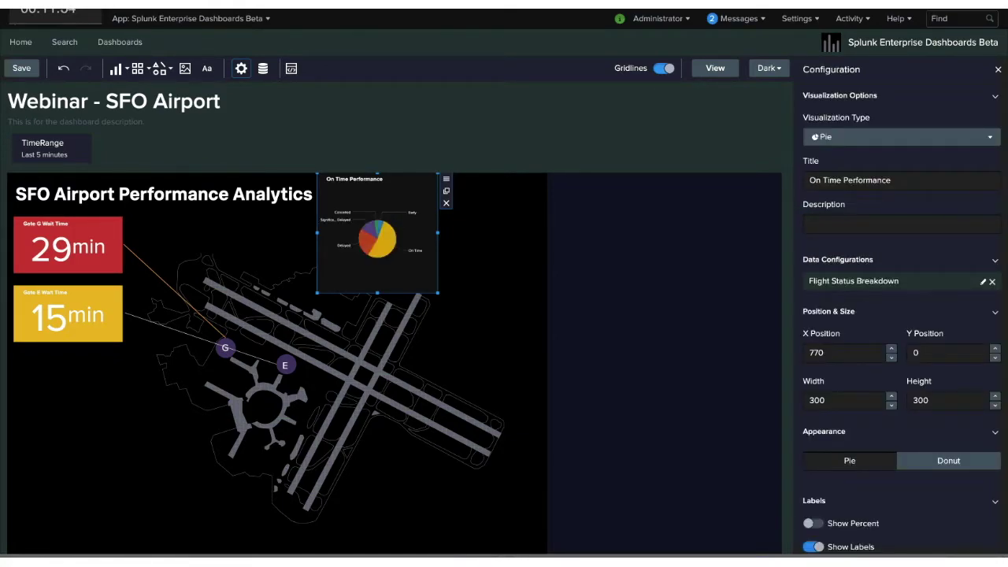
Move the On Time Performance pie chart onto the dark side rectangle at X 1340, Y 170 and resize it to 580 by 330
drag(378, 233, 369, 277)
drag(429, 337, 688, 514)
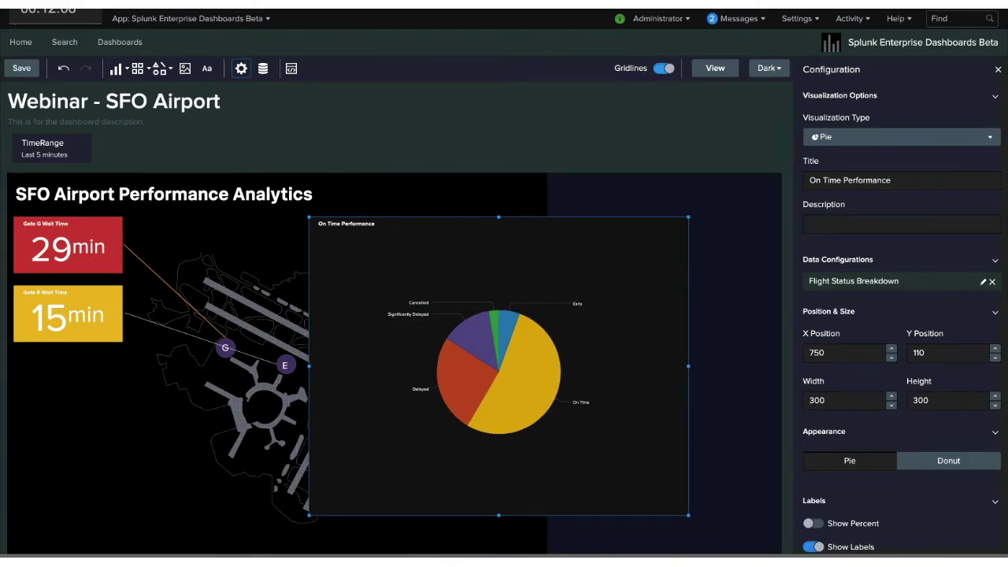
drag(688, 515, 528, 350)
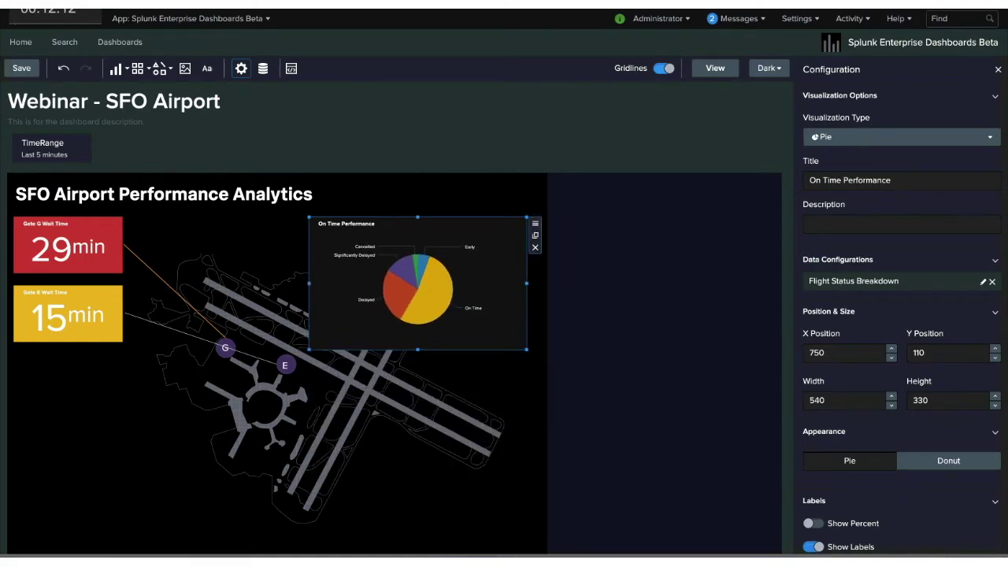
drag(418, 283, 656, 308)
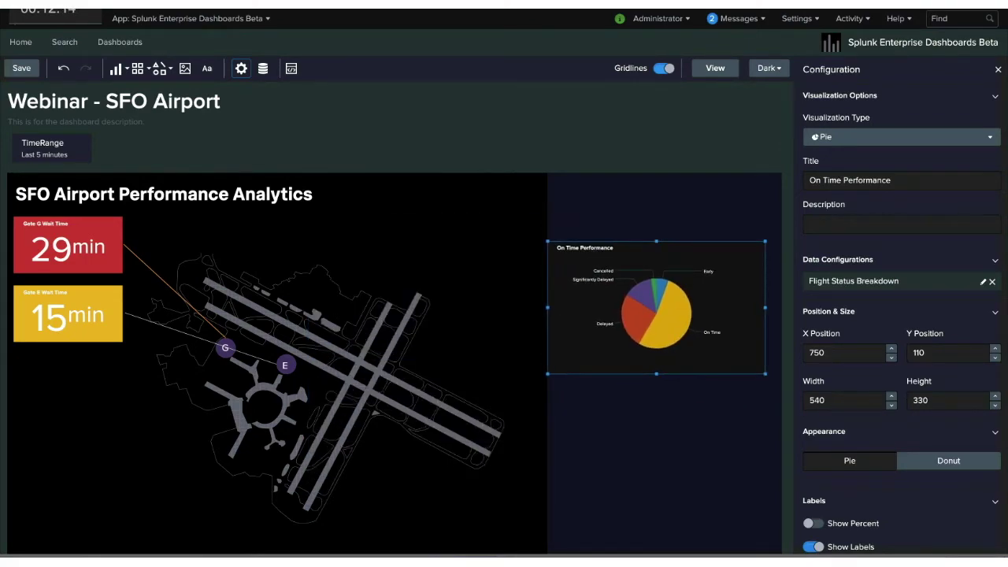
drag(764, 307, 780, 307)
click(664, 426)
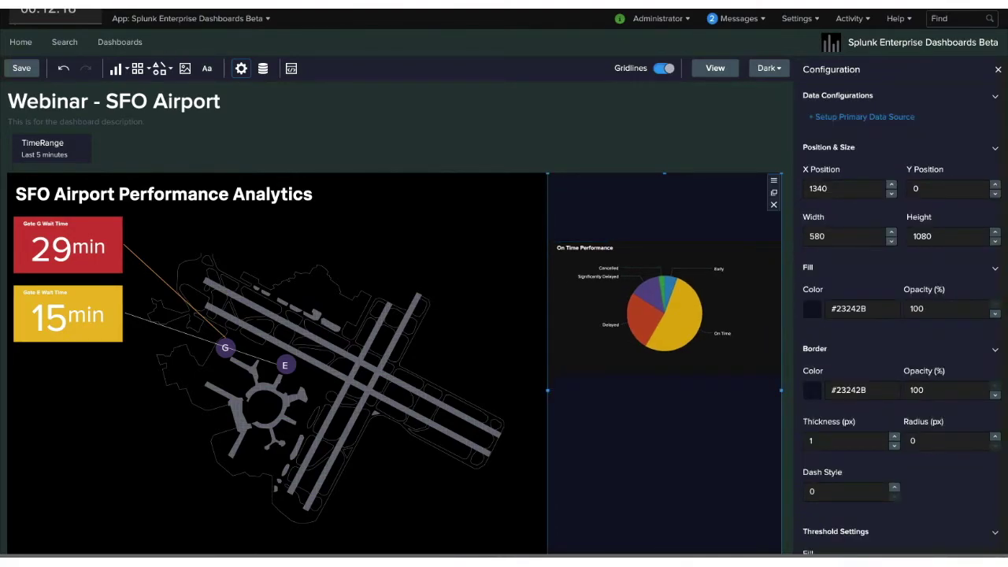
click(664, 307)
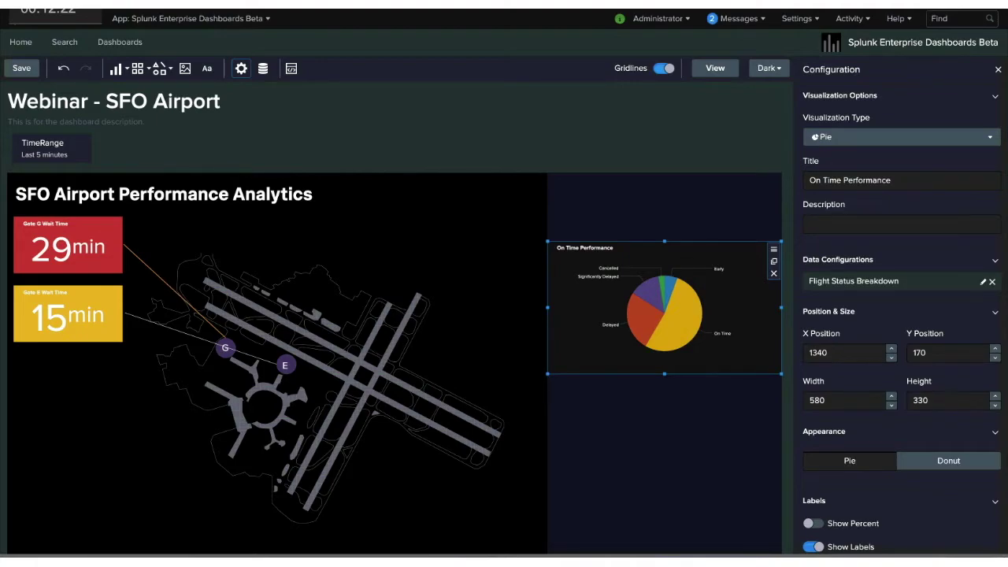
scroll(393, 346, down, 1)
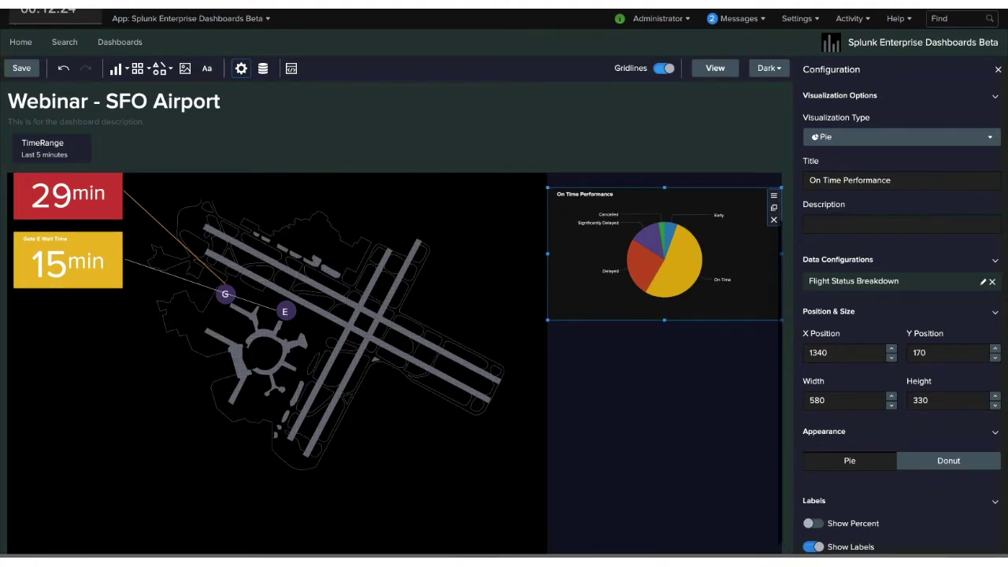
scroll(394, 346, up, 1)
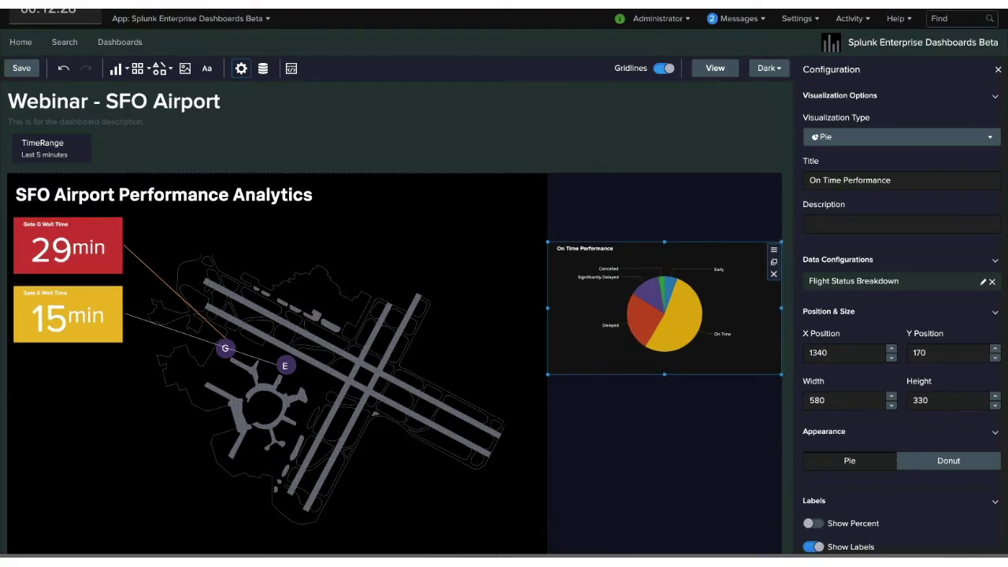
key(Escape)
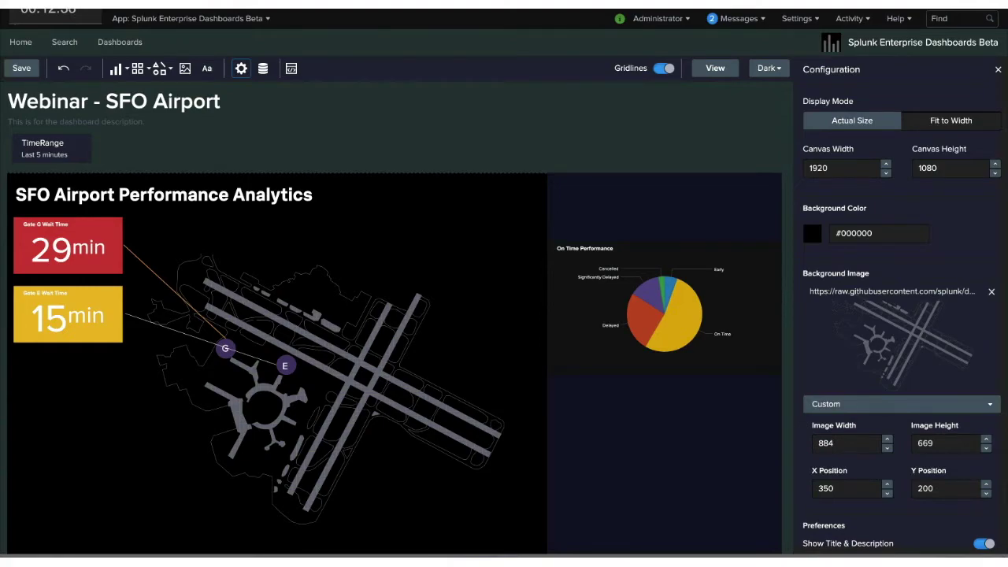
Add a table visualization and set the existing Arrivals search as its primary data source
click(118, 68)
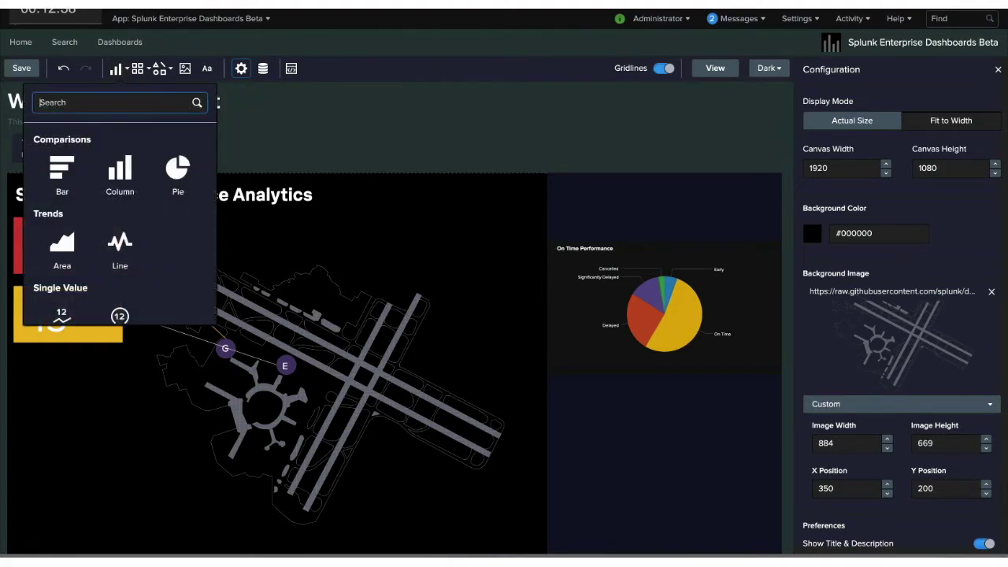
scroll(118, 228, down, 4)
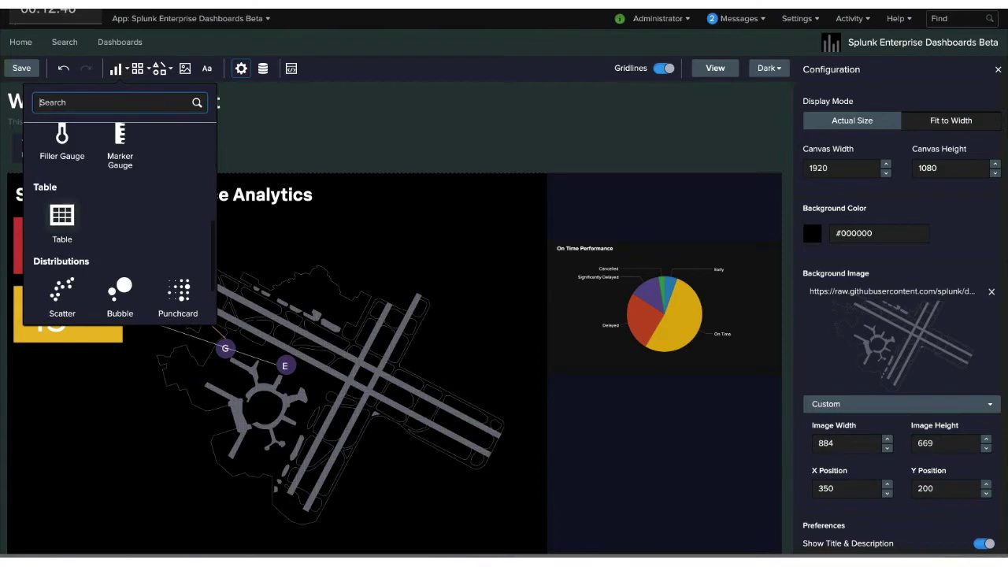
click(62, 220)
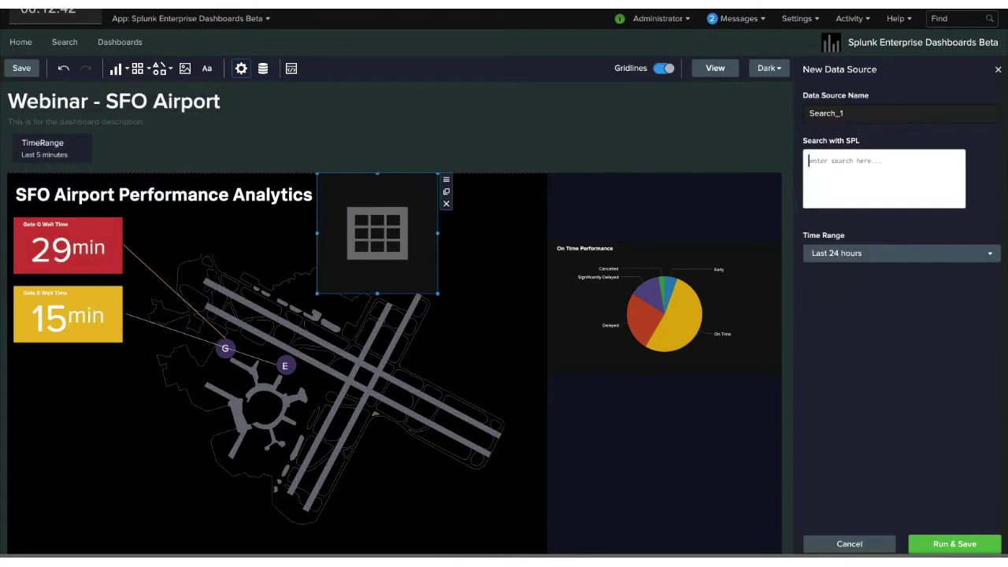
key(Escape)
click(377, 233)
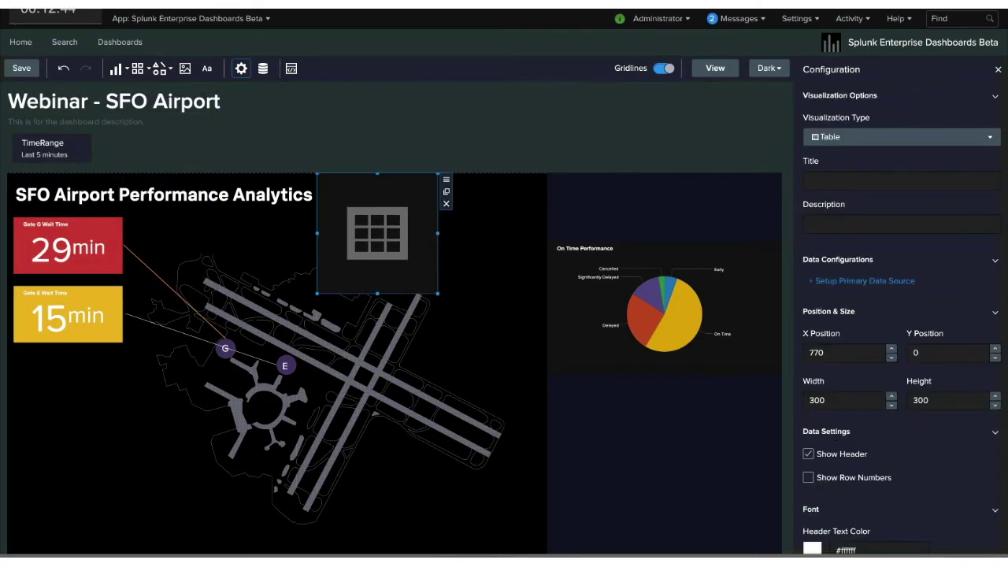
click(865, 280)
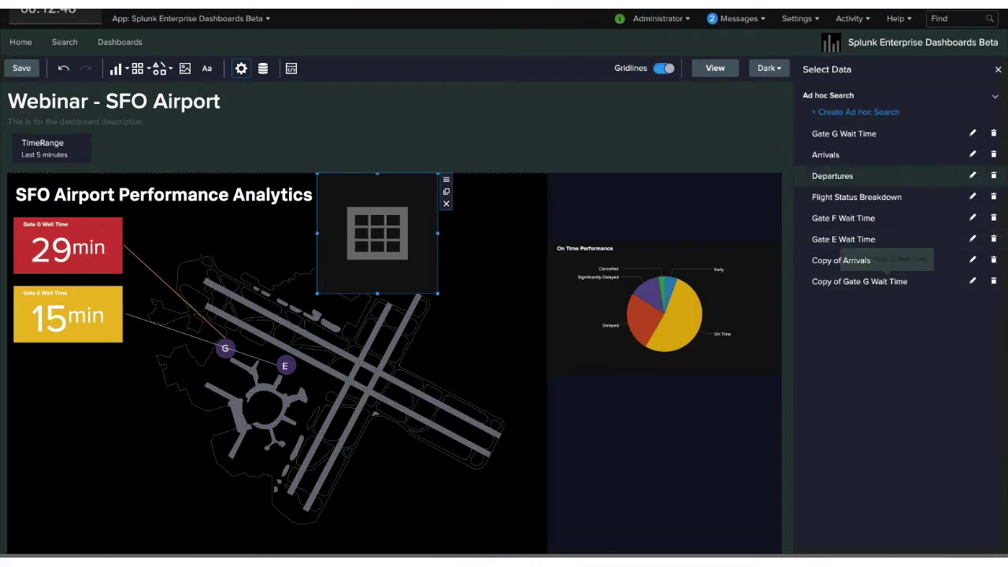
click(825, 154)
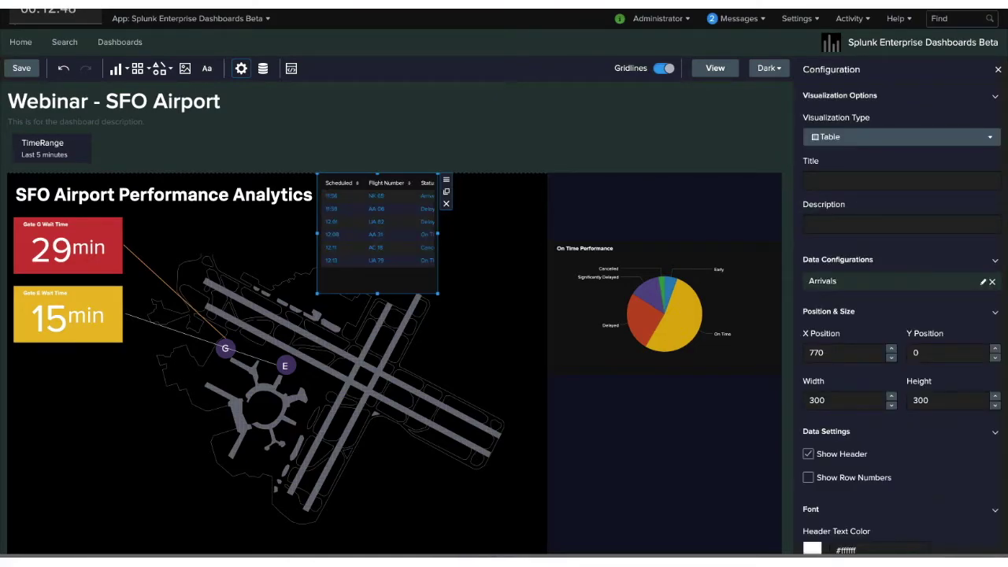
Place the table under the pie chart at X 1340, Y 480 with a size of 580 by 310, and title it Arrivals
drag(377, 233, 612, 443)
drag(671, 503, 781, 507)
drag(665, 445, 662, 444)
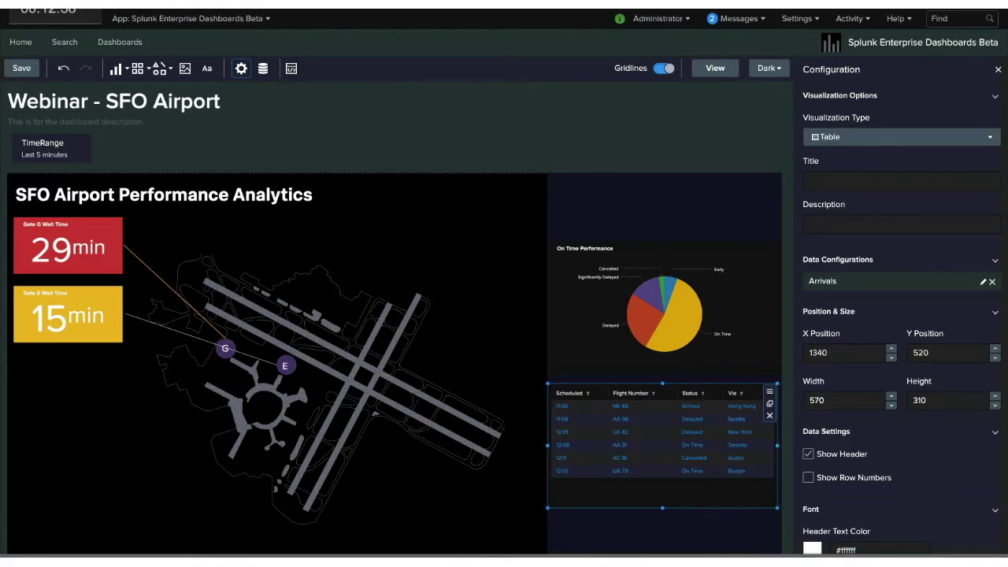
drag(777, 445, 781, 445)
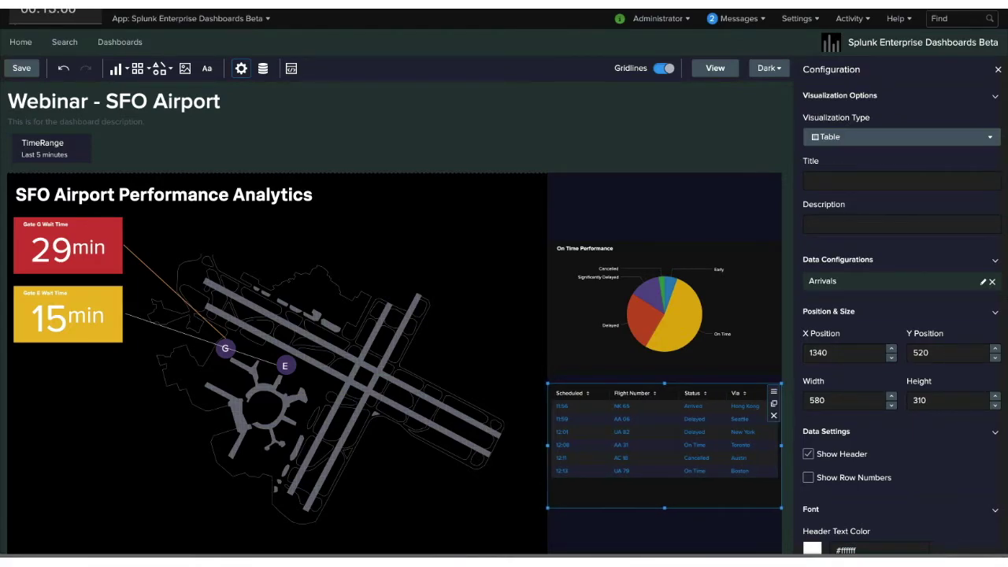
click(900, 181)
text(Arrivals)
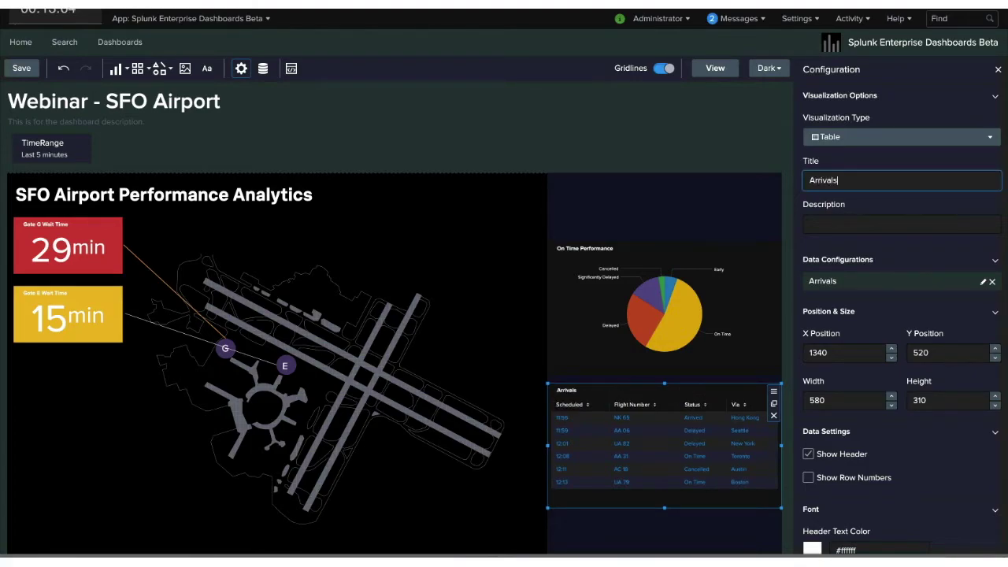
scroll(393, 362, down, 2)
drag(664, 391, 663, 375)
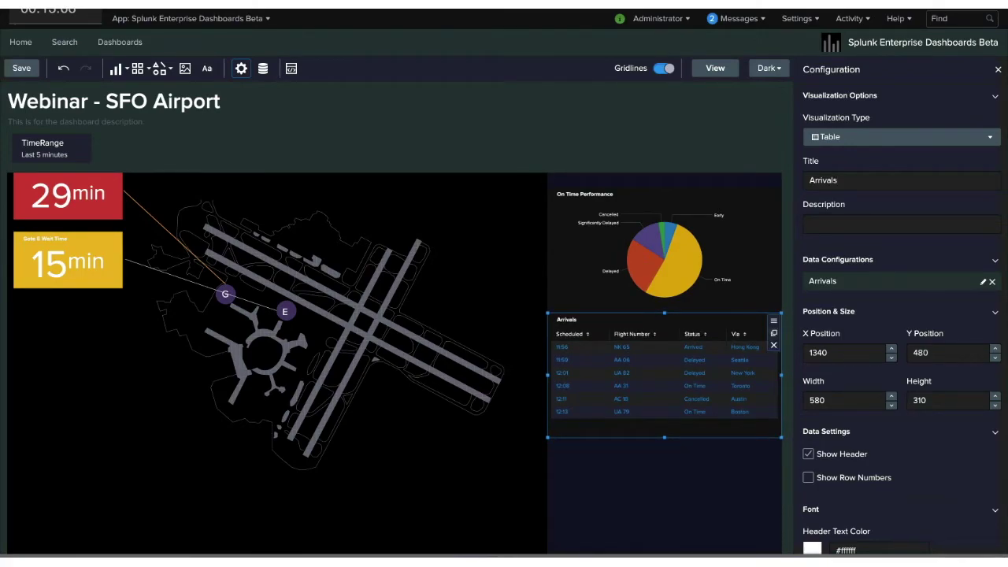
Duplicate the Arrivals table, stack the copy directly below the original at X 1340, Y 760, and title the copy Departures
click(773, 332)
drag(671, 382, 663, 500)
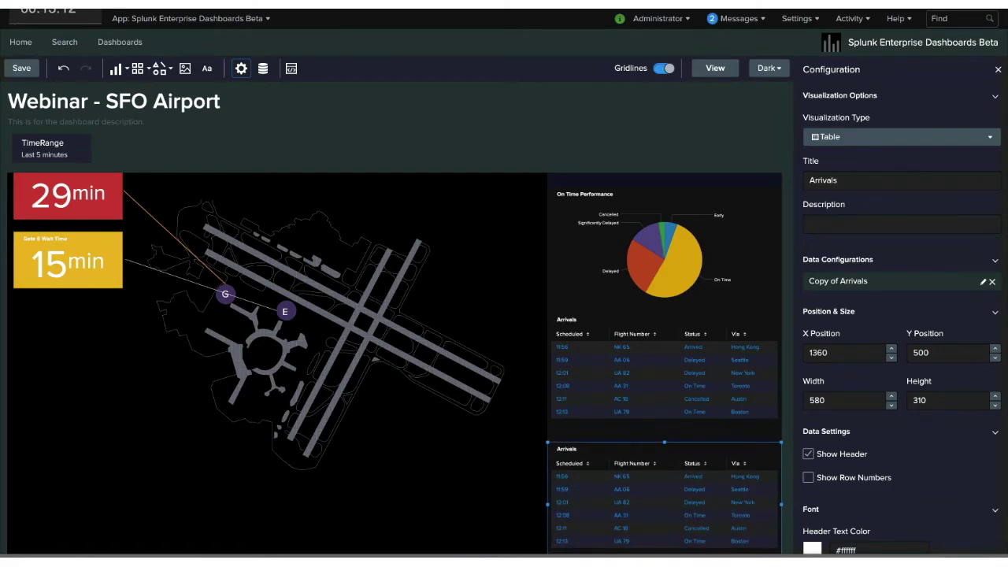
drag(663, 488, 660, 480)
drag(663, 367, 664, 359)
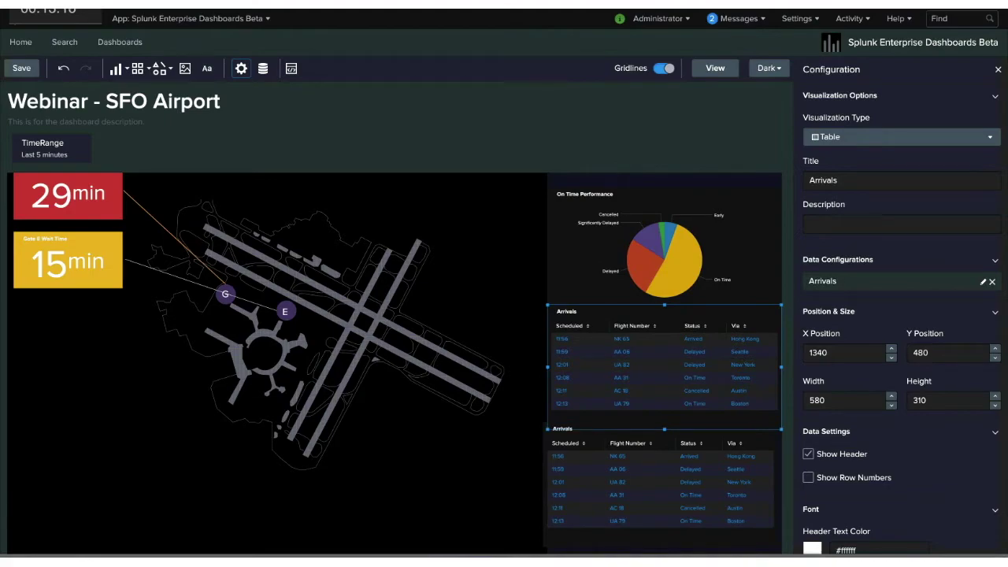
drag(691, 443, 695, 447)
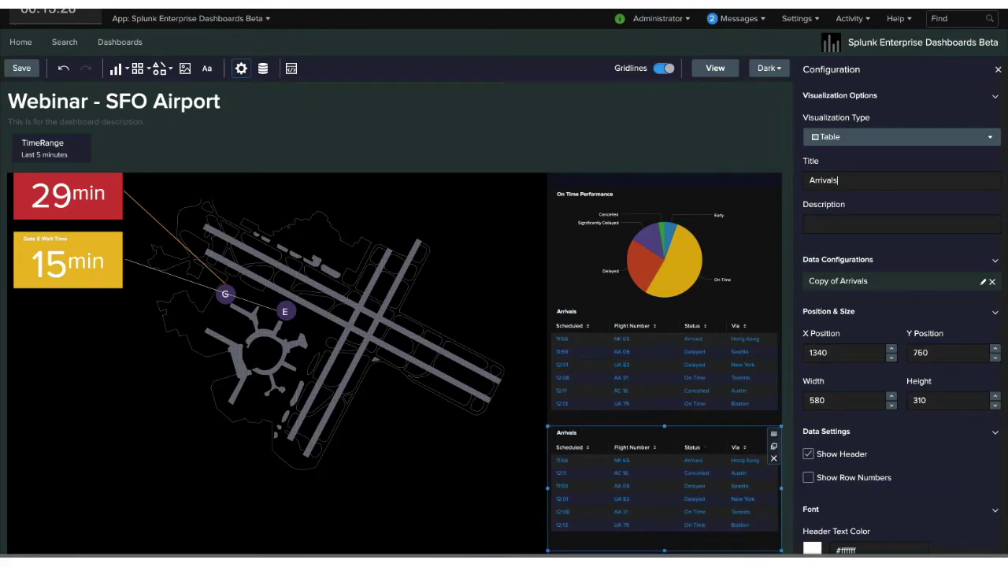
double_click(824, 180)
text(Departures)
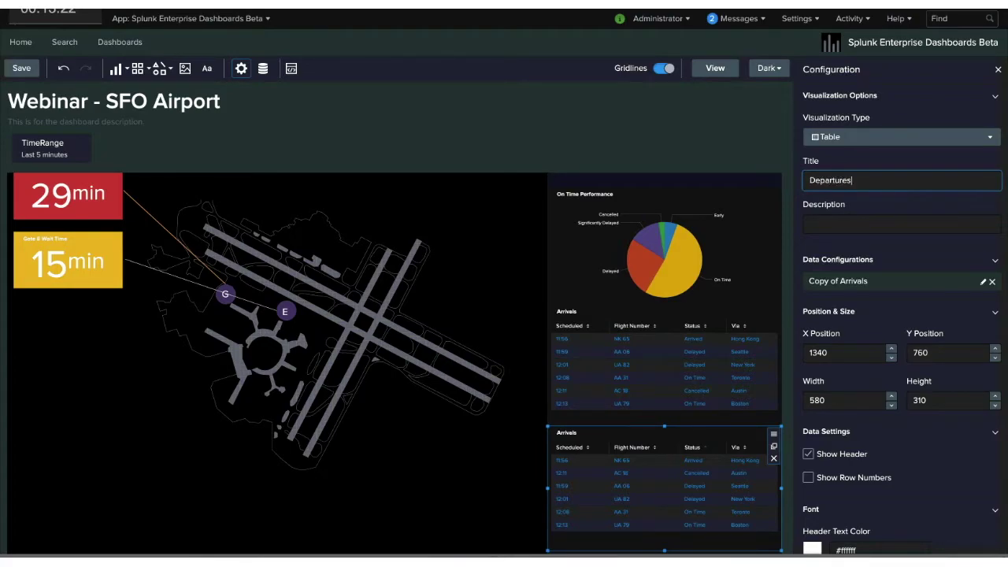
Replace the Departures table's copied Arrivals data source with the existing Departures search
click(991, 281)
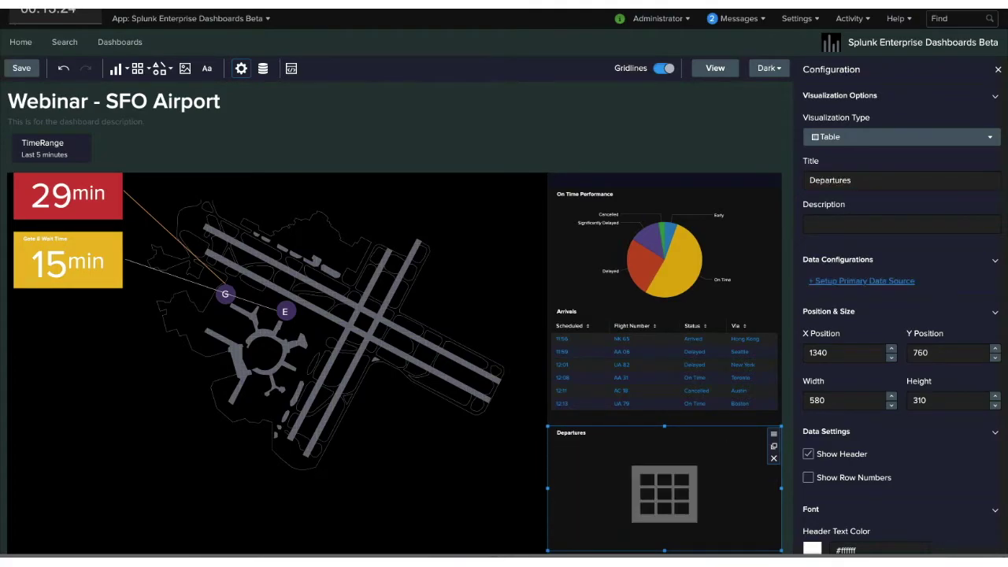
click(864, 281)
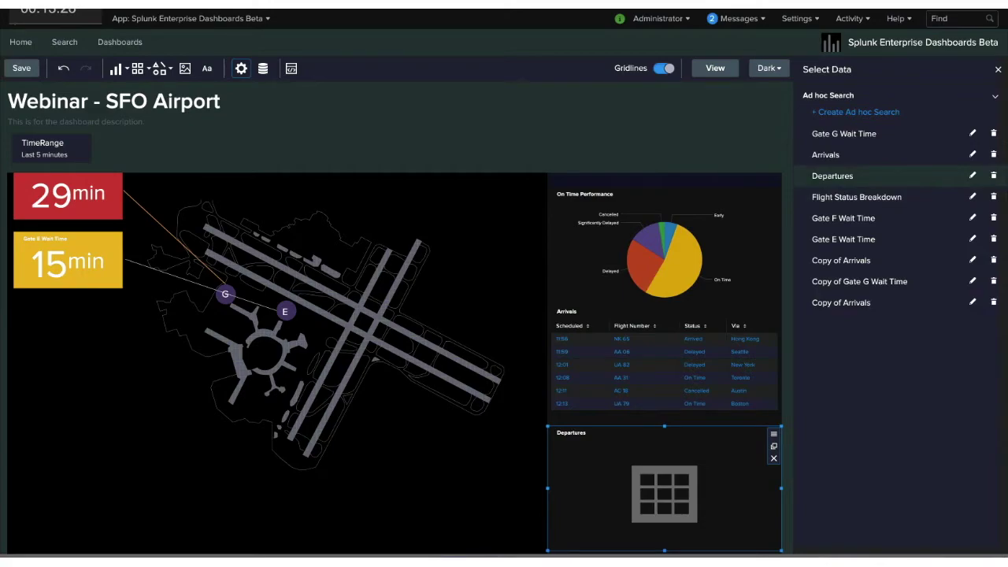
click(832, 176)
key(Escape)
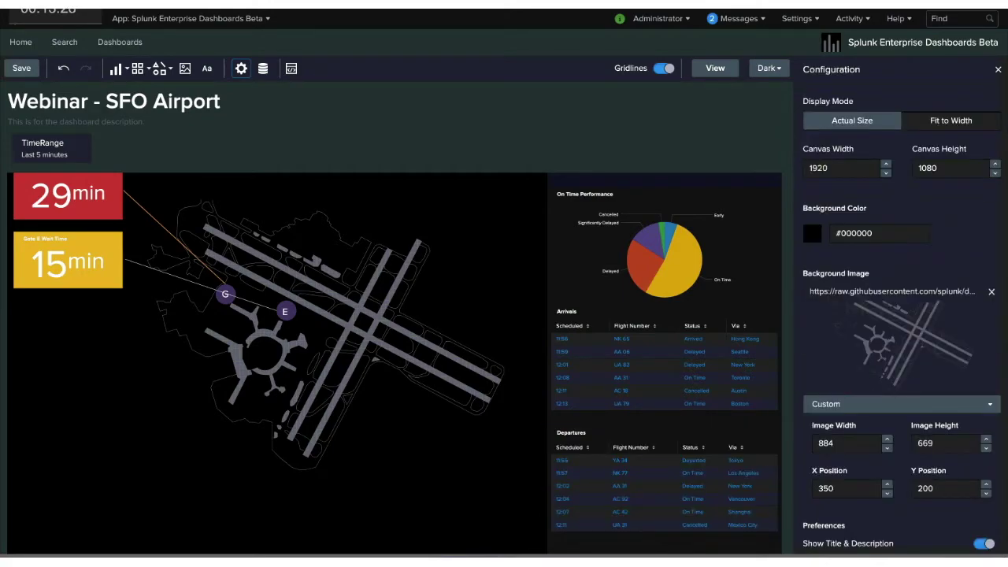
scroll(394, 363, up, 2)
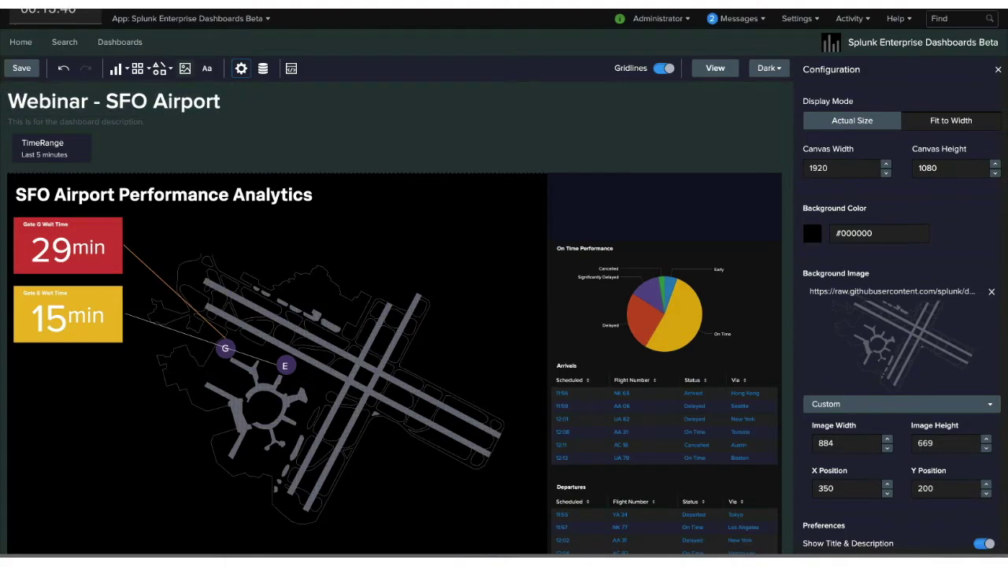
click(185, 69)
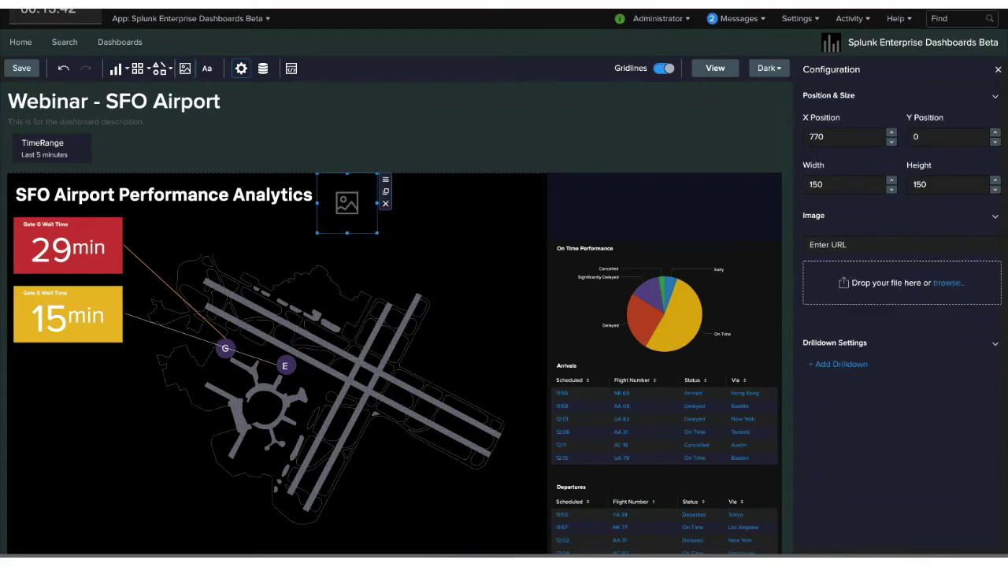
click(847, 244)
text(https://i.ibb.co/Qj1z2Fs/sfo-logo.png)
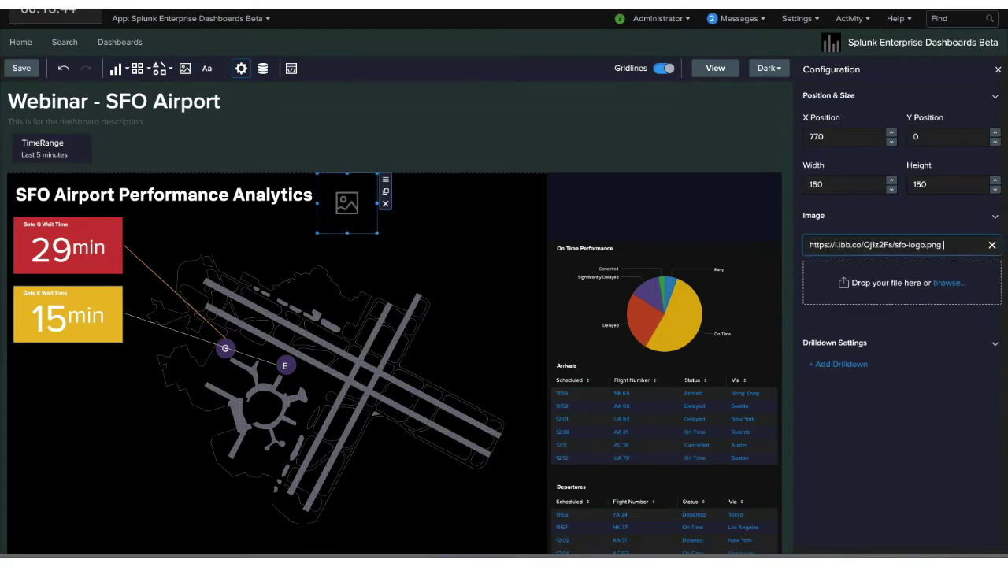
key(Return)
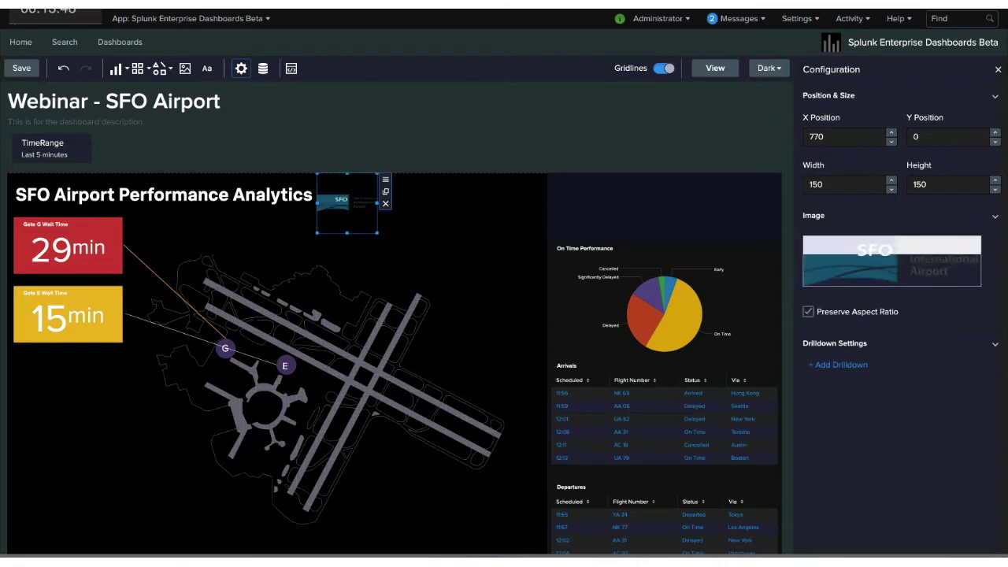
Move the SFO logo above the pie chart at X 1390, Y 20 and enlarge it to 310 by 220
drag(346, 203, 662, 210)
drag(632, 241, 567, 269)
drag(630, 226, 670, 208)
drag(608, 252, 610, 248)
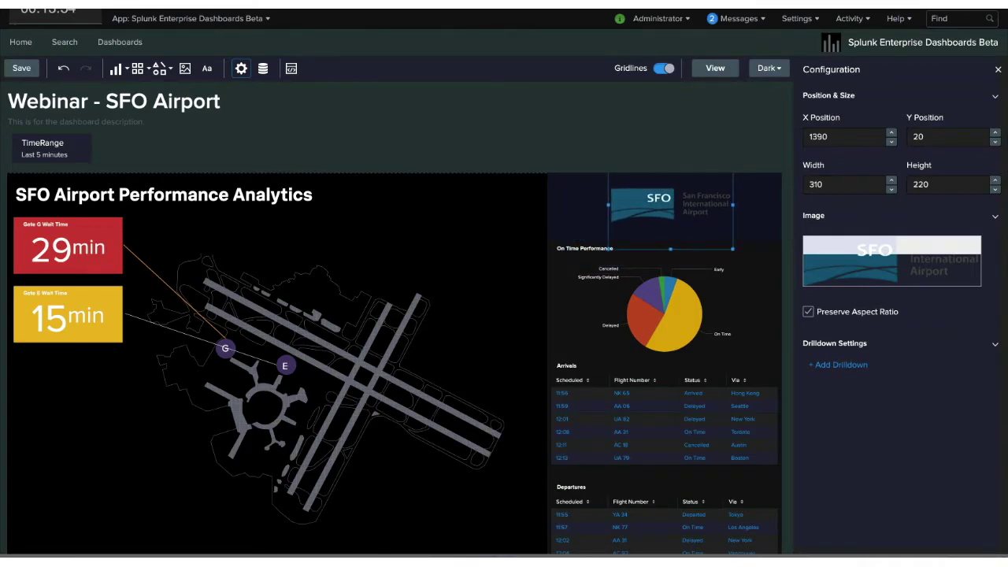
key(Escape)
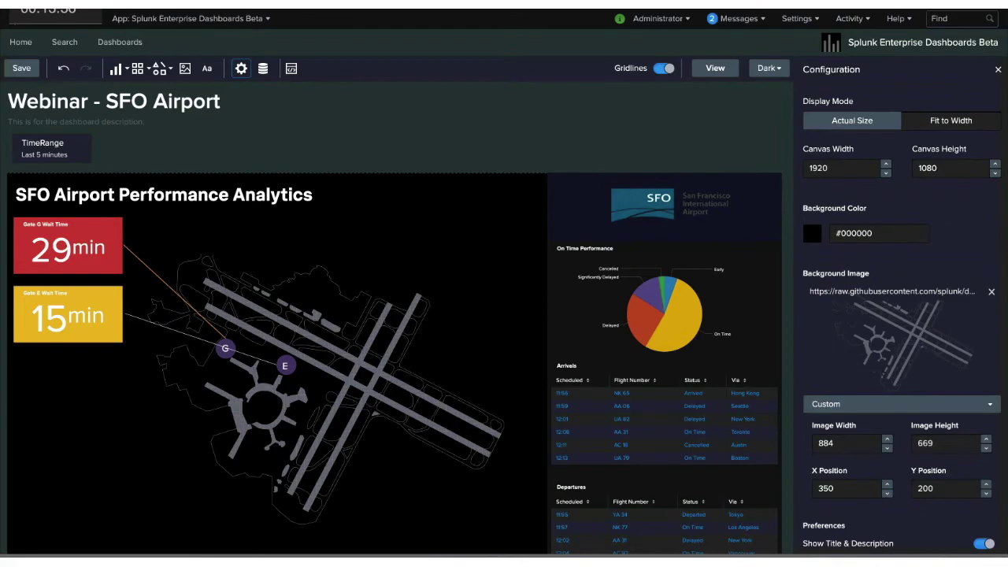
scroll(394, 362, down, 2)
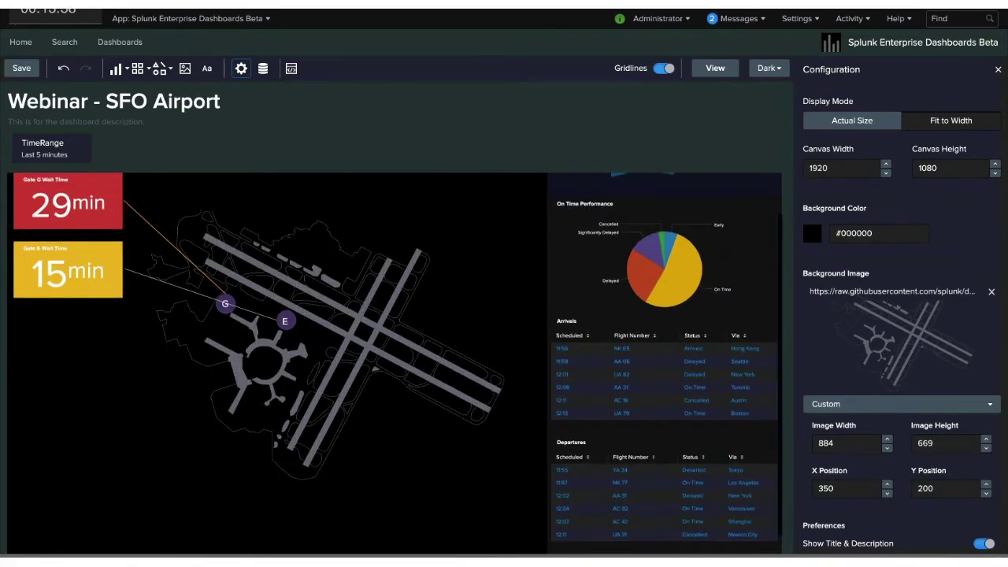
scroll(393, 362, up, 2)
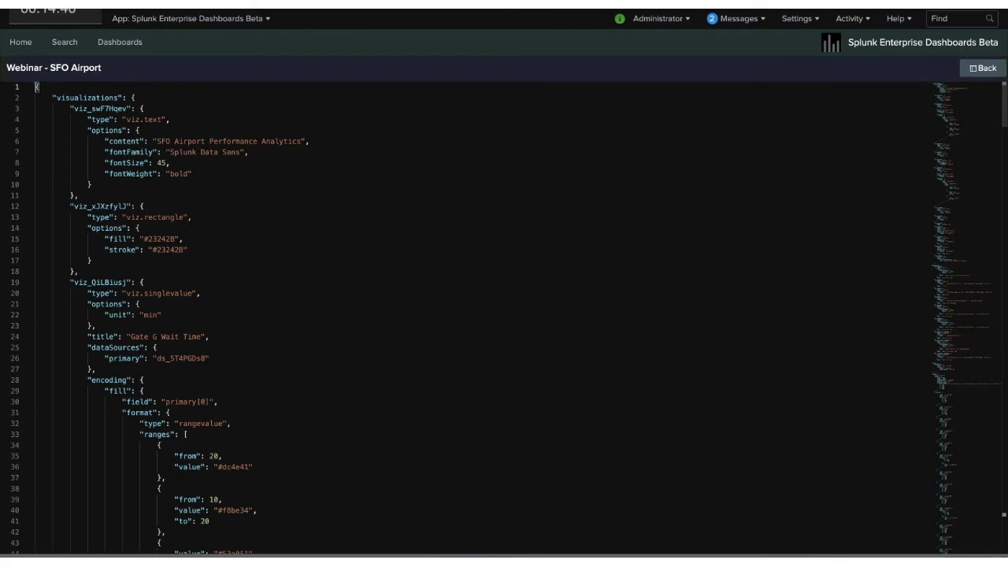
Examine the type and options of the dashboard title's text visualization in the source code
drag(126, 118, 163, 119)
click(103, 119)
click(100, 129)
drag(87, 130, 92, 184)
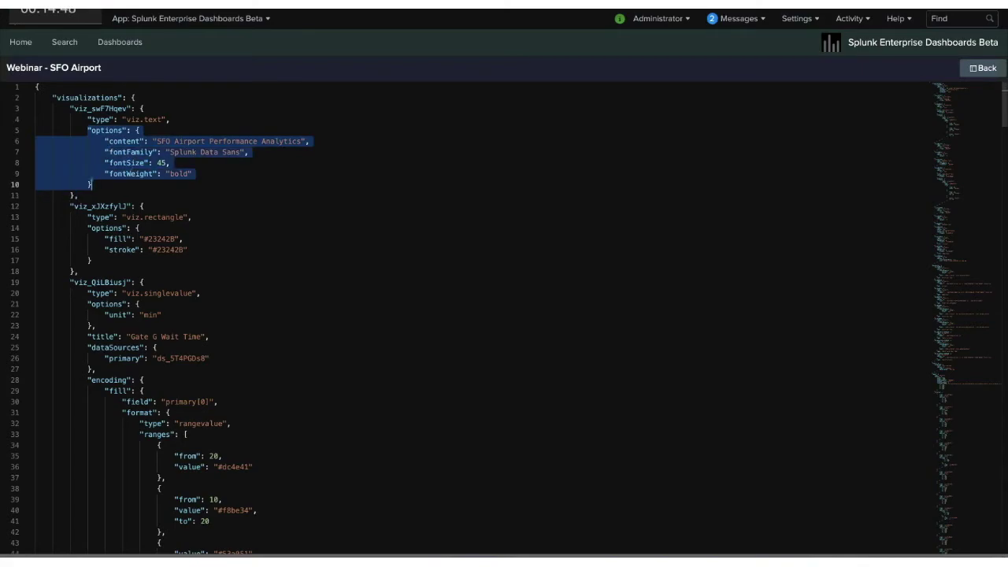
click(148, 163)
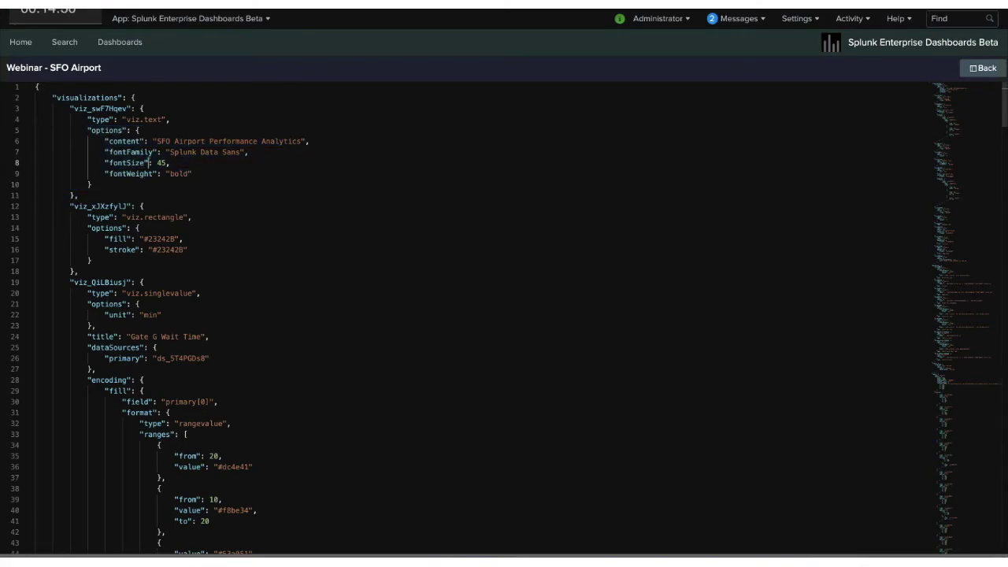
double_click(189, 141)
double_click(196, 152)
scroll(196, 152, down, 3)
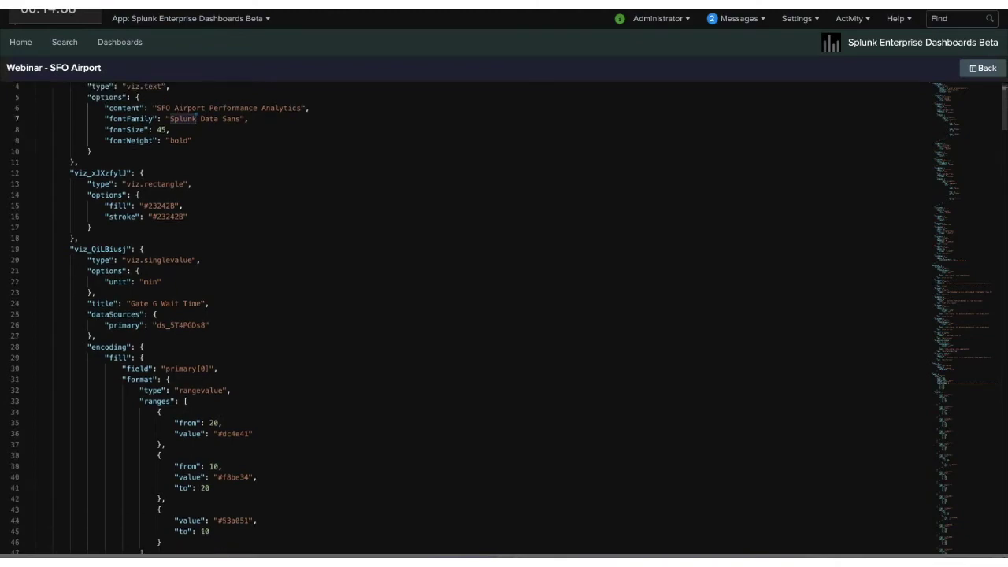
scroll(196, 152, up, 3)
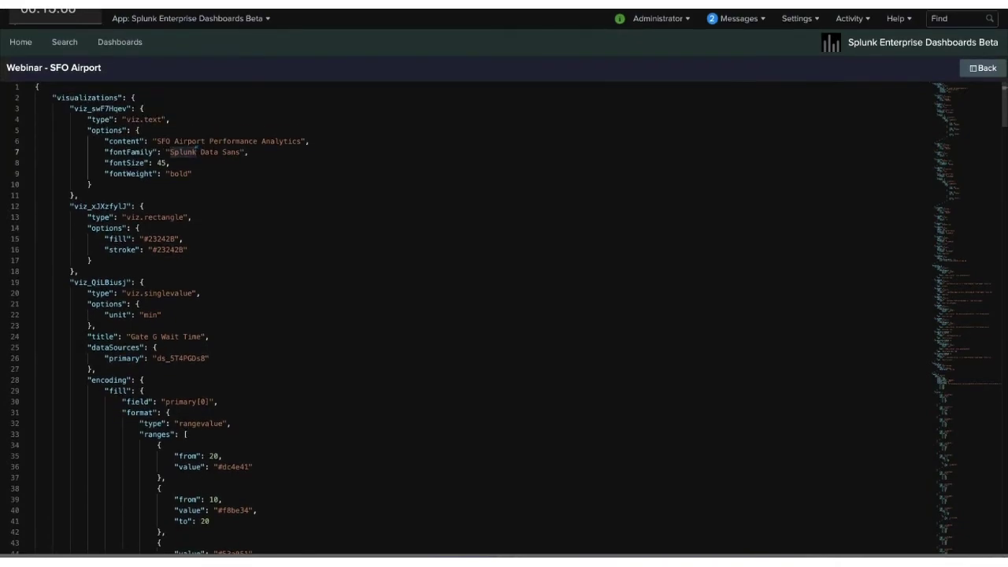
Examine the Gate G Wait Time single value's definition and follow its primary data source ID to the search's type, query parameters and query
scroll(196, 152, down, 3)
double_click(193, 208)
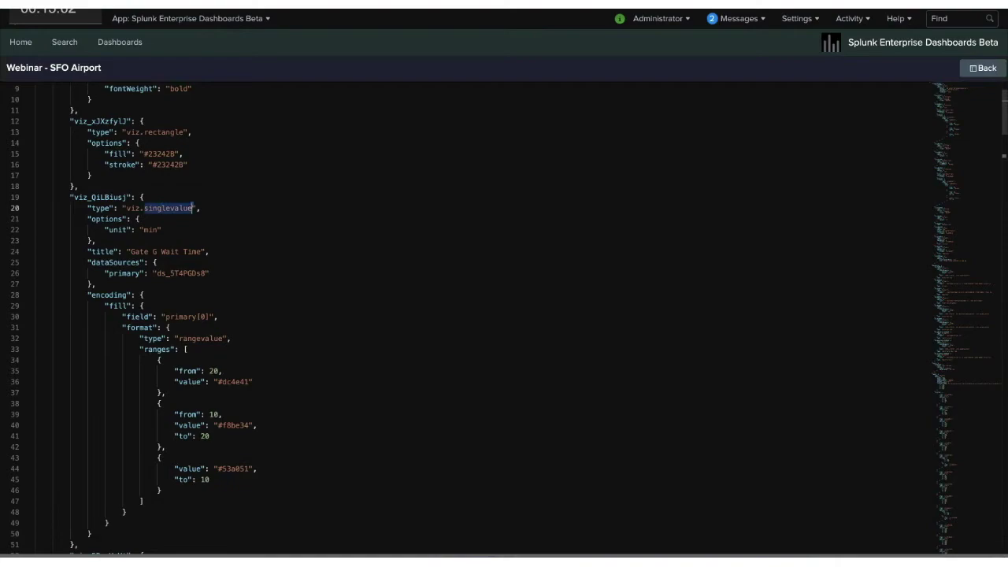
click(146, 208)
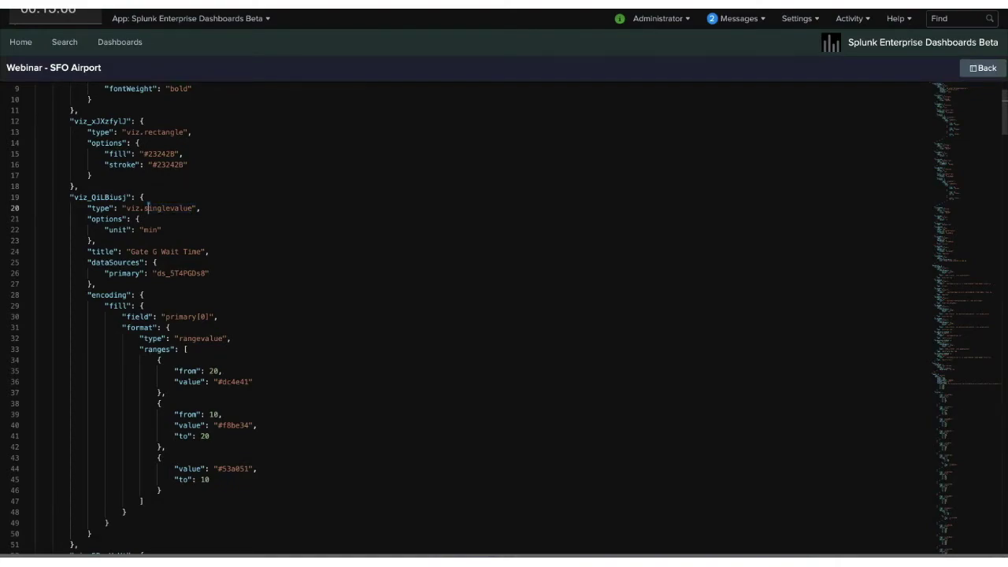
drag(87, 262, 145, 262)
click(156, 262)
double_click(181, 273)
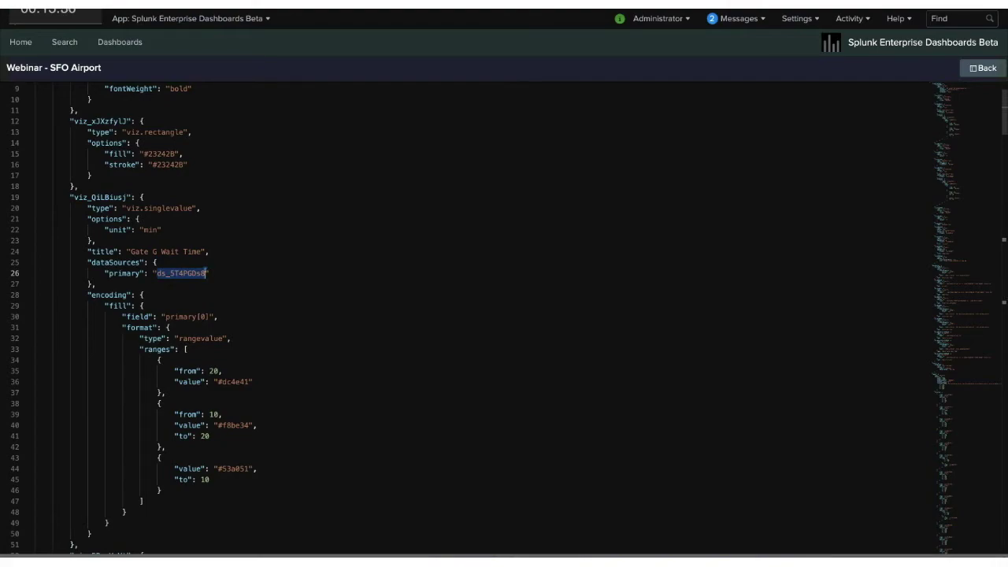
scroll(464, 317, down, 13)
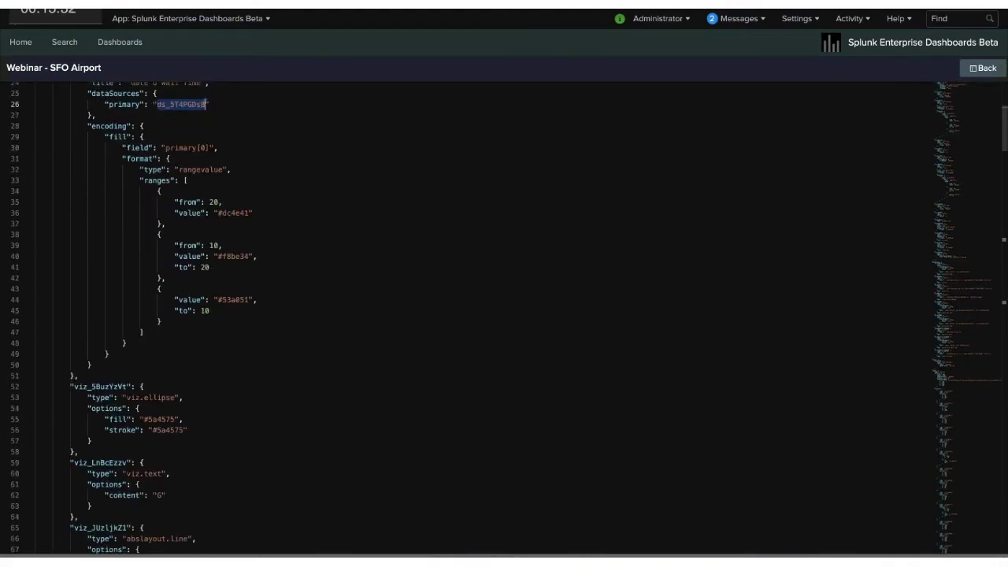
scroll(472, 315, down, 12)
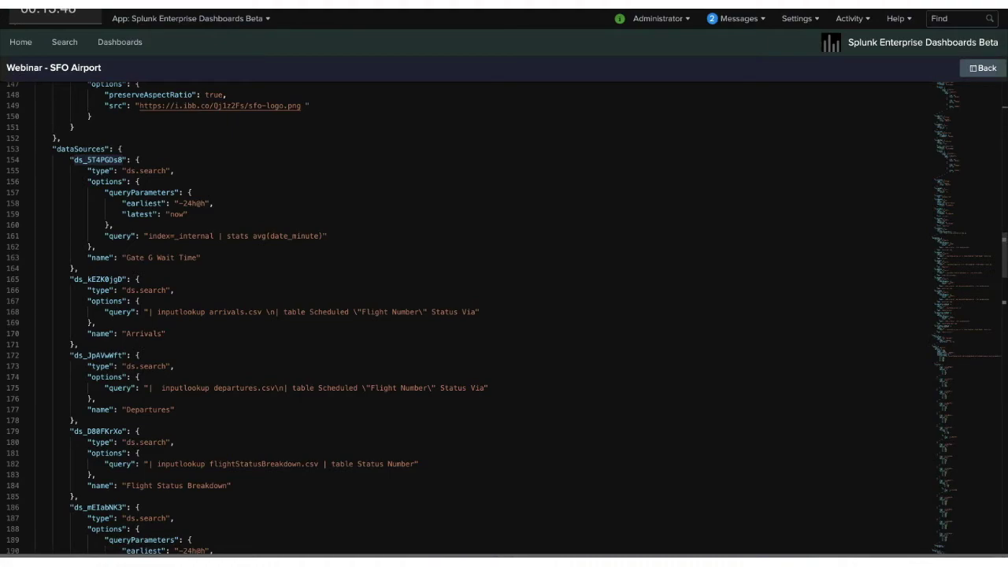
click(148, 170)
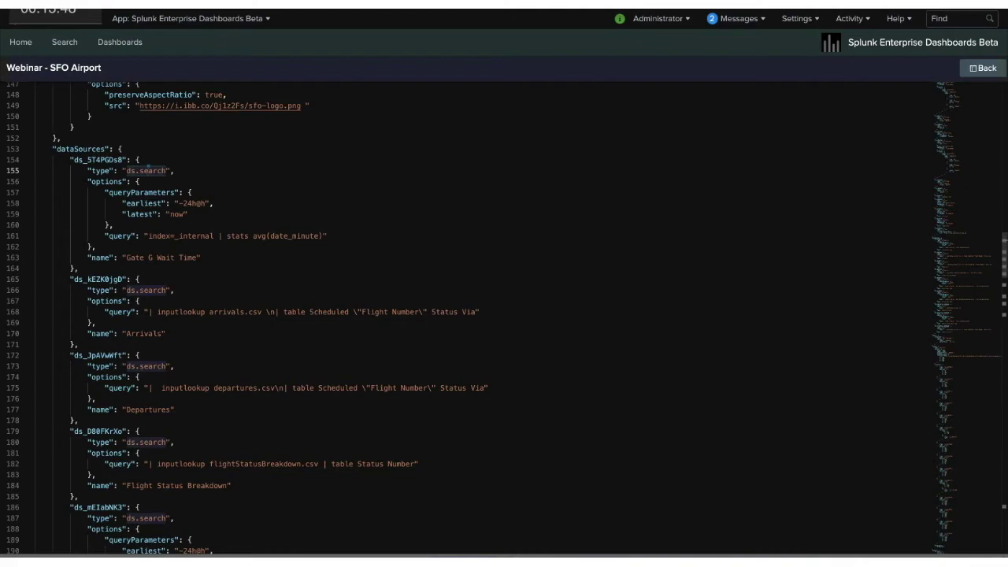
drag(105, 192, 114, 225)
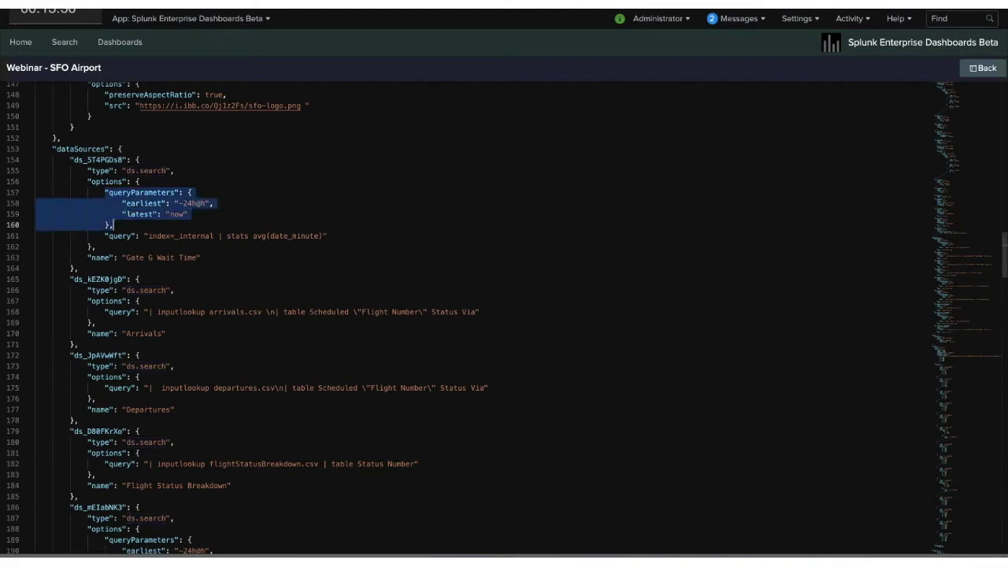
click(126, 233)
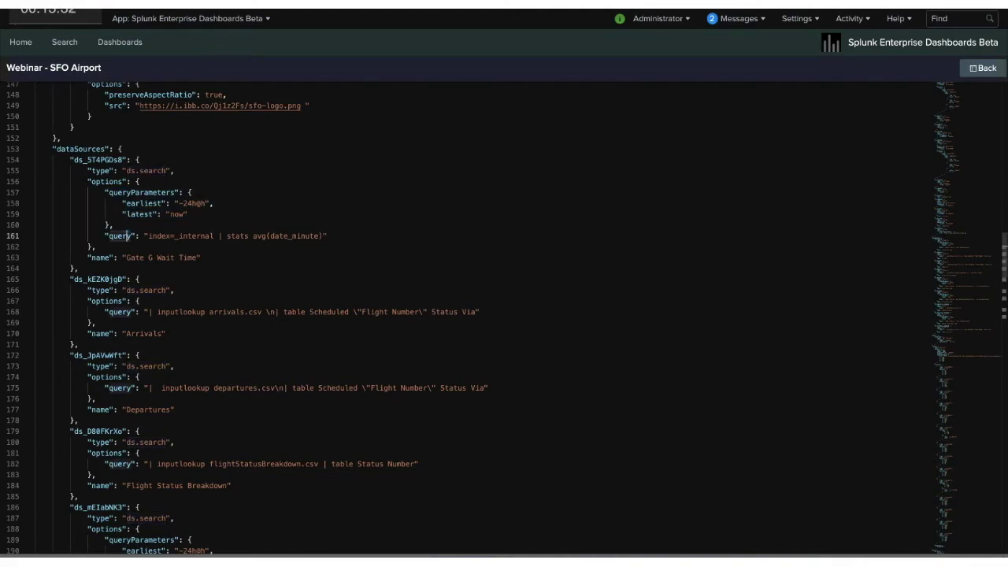
drag(109, 235, 327, 235)
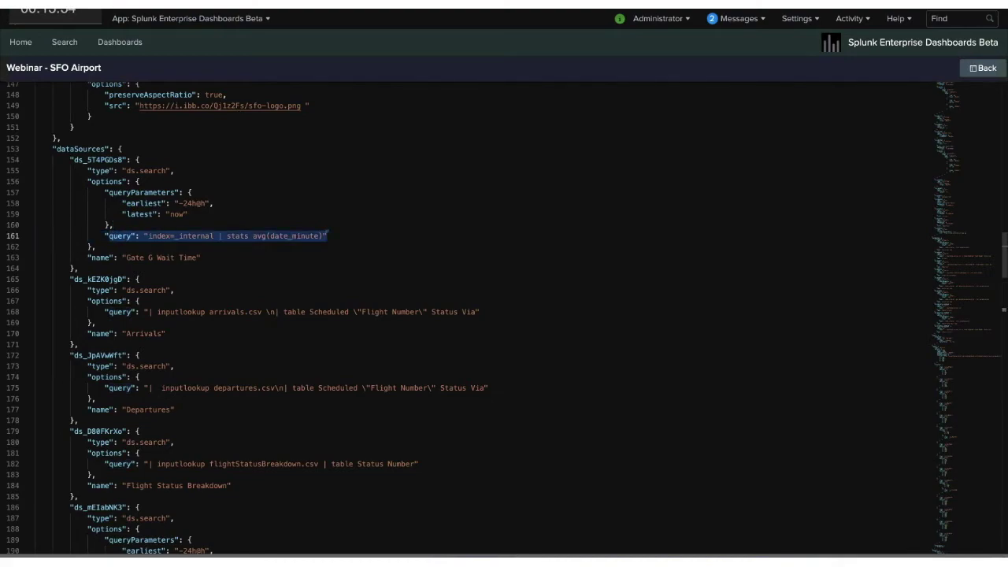
Trace the Gate G Wait Time data source ID from the visualization to its definition again and compare its index query with the Arrivals lookup query
scroll(473, 314, up, 20)
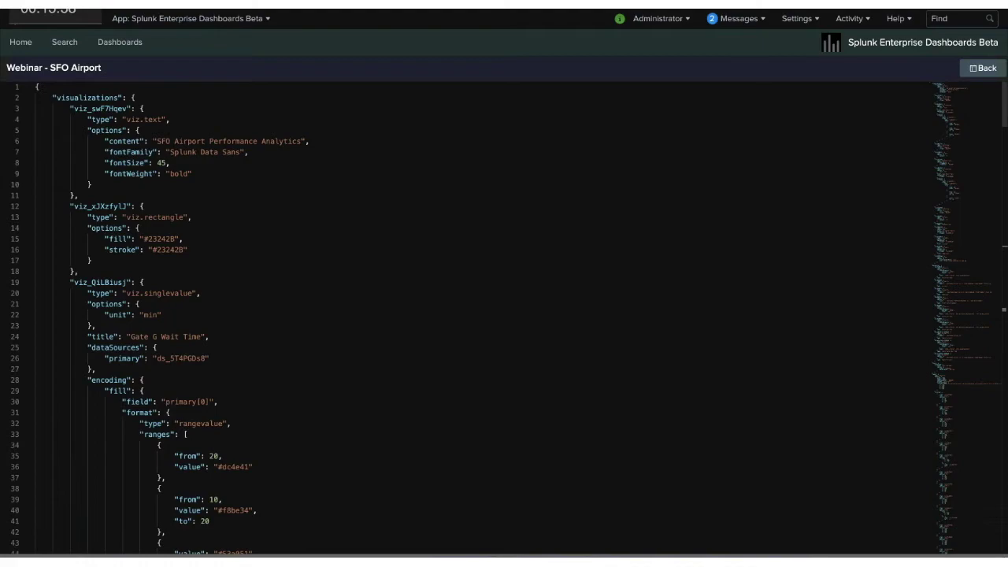
double_click(181, 358)
scroll(180, 358, down, 16)
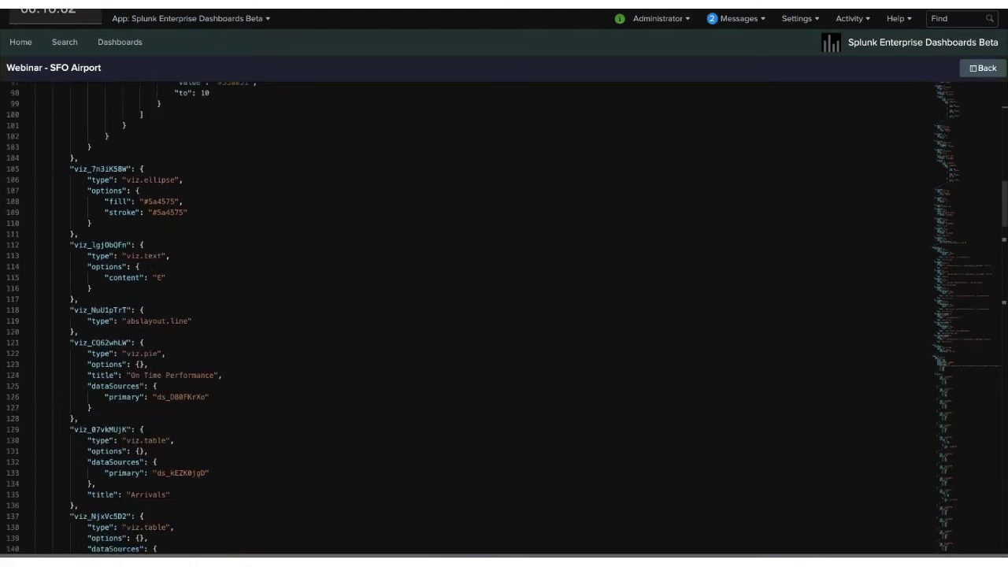
scroll(472, 315, down, 10)
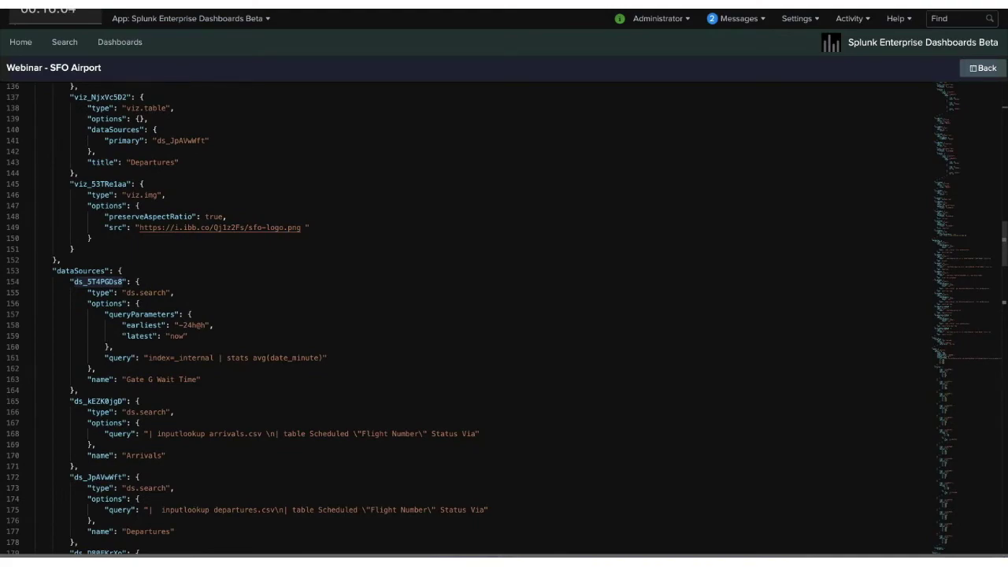
click(178, 357)
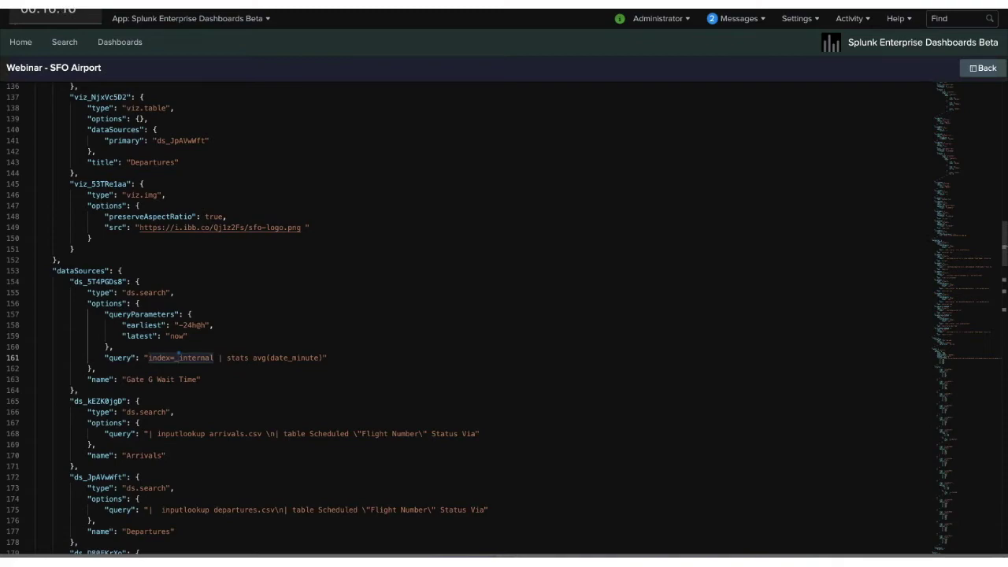
scroll(472, 315, down, 5)
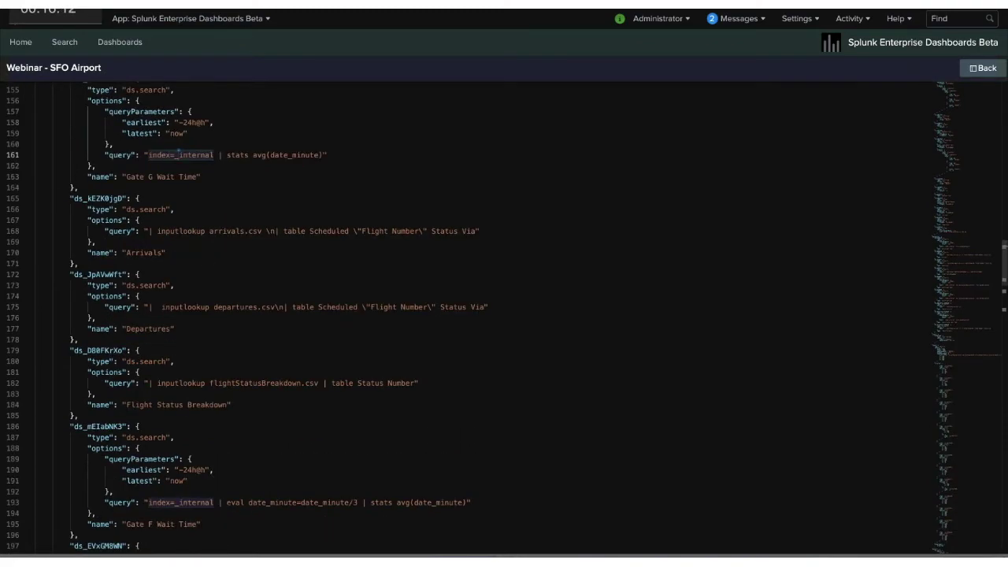
click(207, 231)
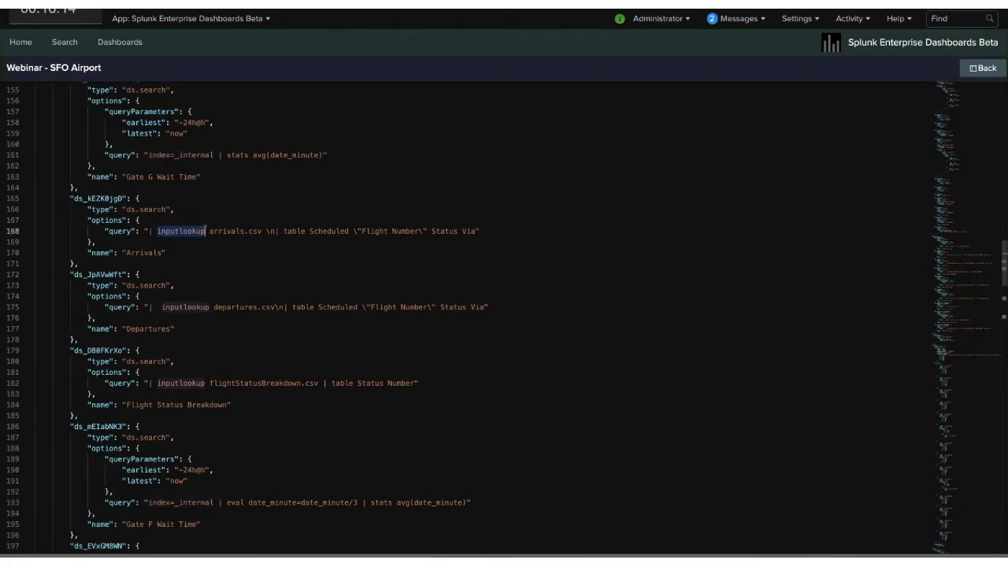
click(275, 231)
click(172, 154)
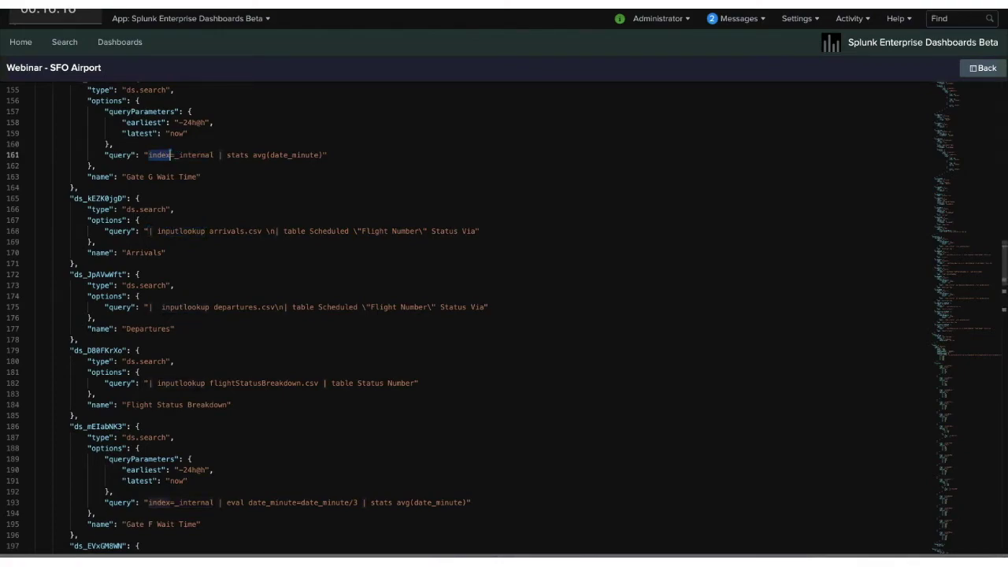
click(191, 155)
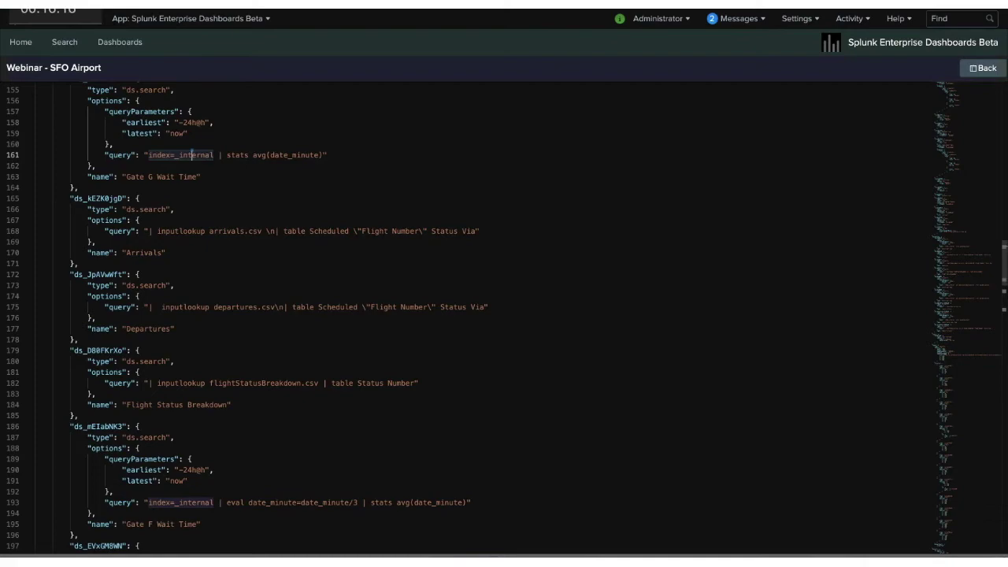
Examine the source's layout section, including the canvas options, the background image and the position of each item in the structure
scroll(191, 154, down, 15)
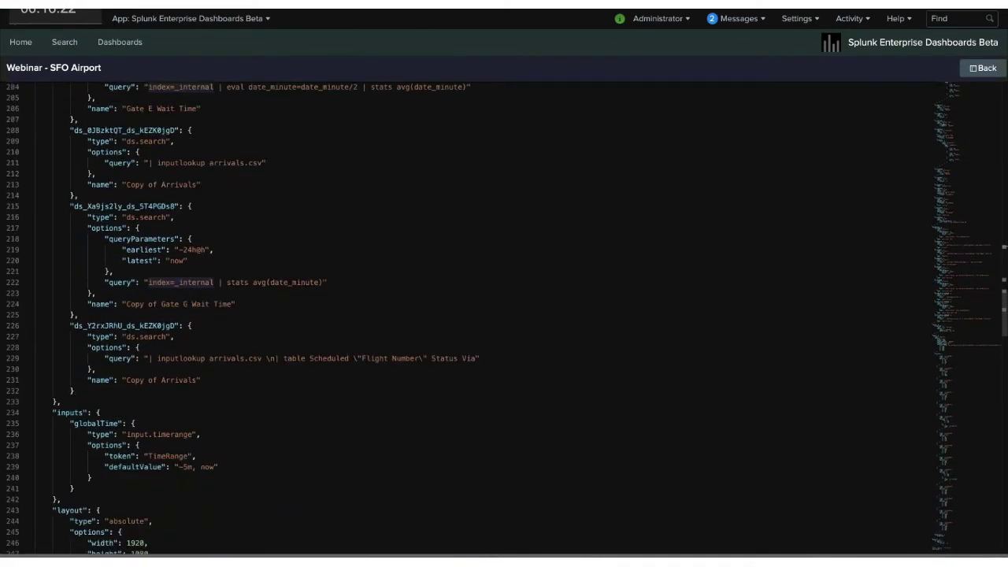
scroll(191, 207, down, 12)
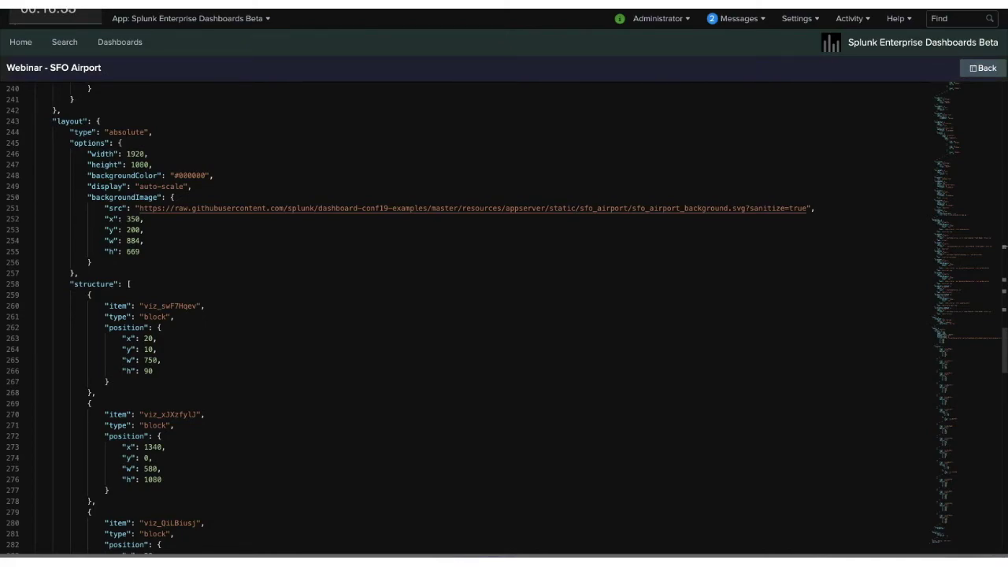
drag(144, 306, 199, 306)
click(160, 327)
scroll(504, 315, down, 10)
scroll(504, 314, down, 4)
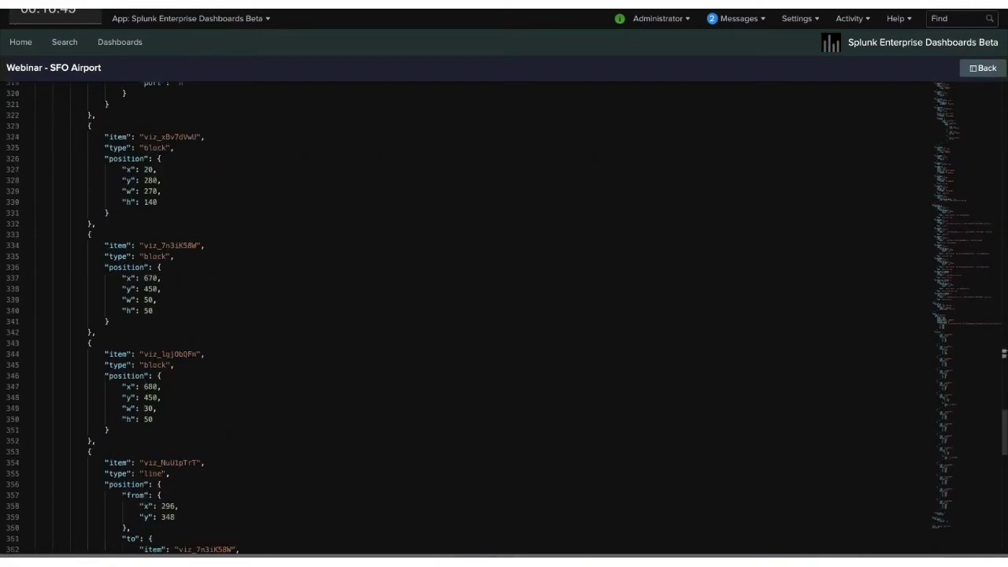
Examine the rest of the layout structure, the end of the source, and the inputs section with its globalTime time range definition
scroll(504, 315, down, 10)
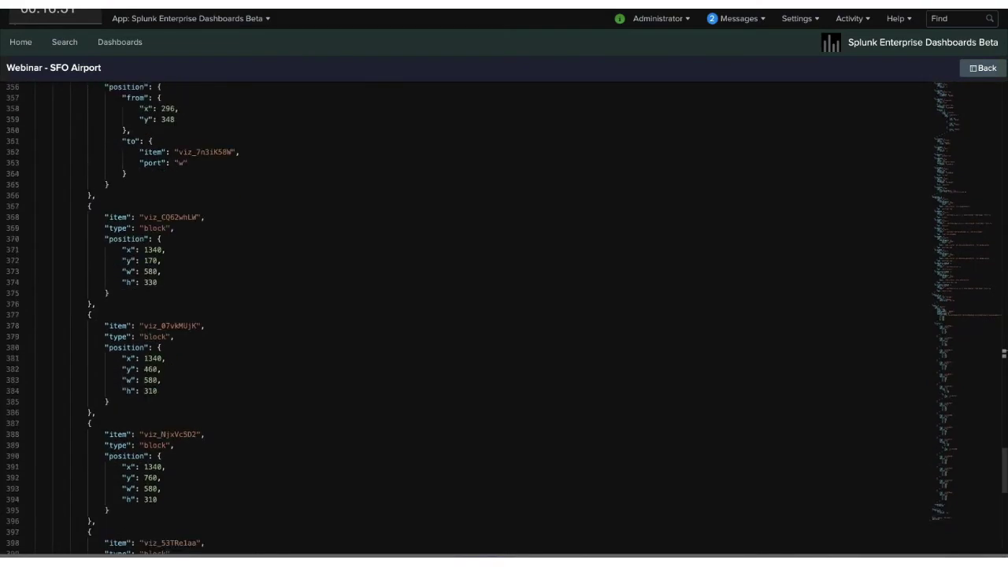
scroll(504, 315, up, 20)
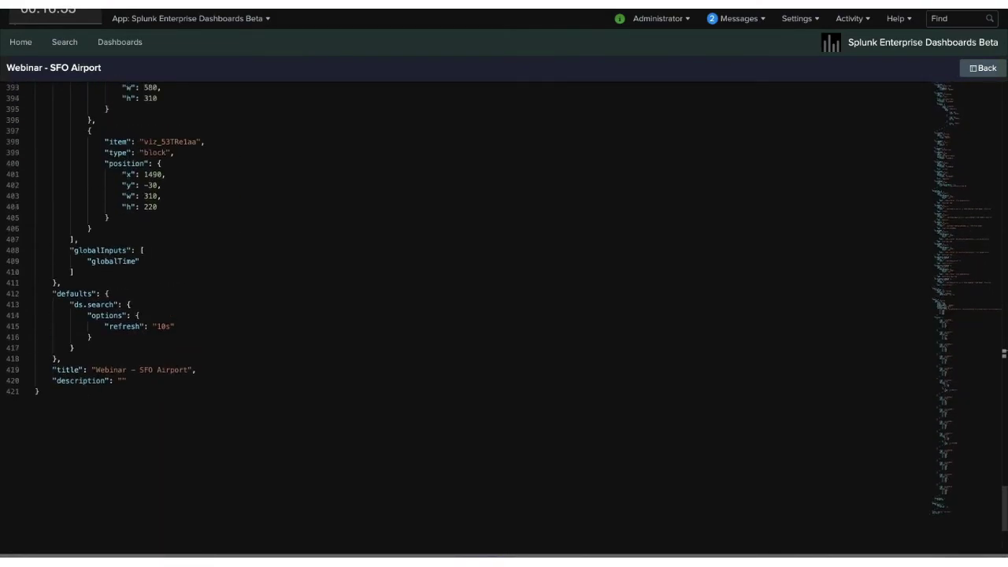
scroll(504, 315, down, 1)
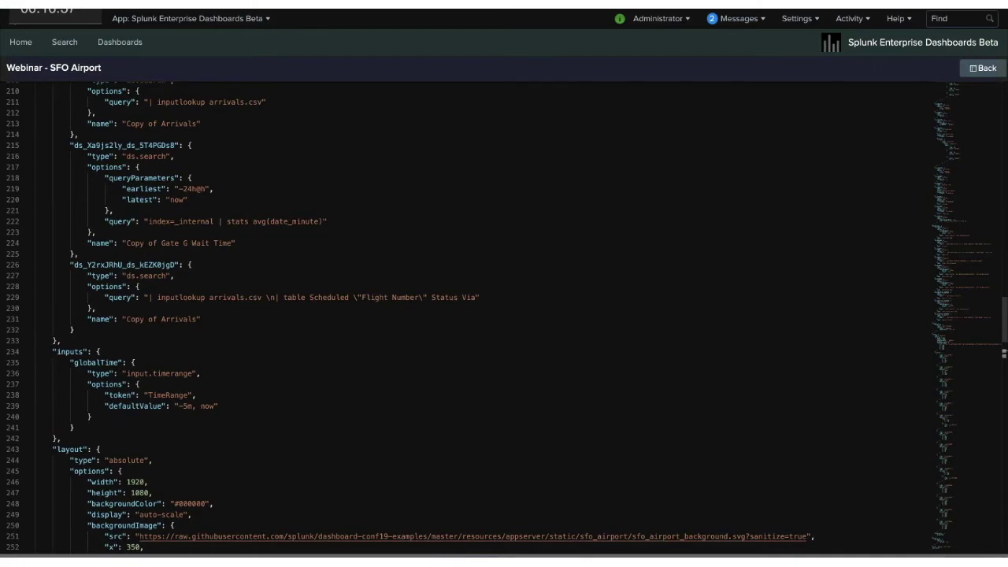
drag(52, 351, 60, 438)
click(60, 437)
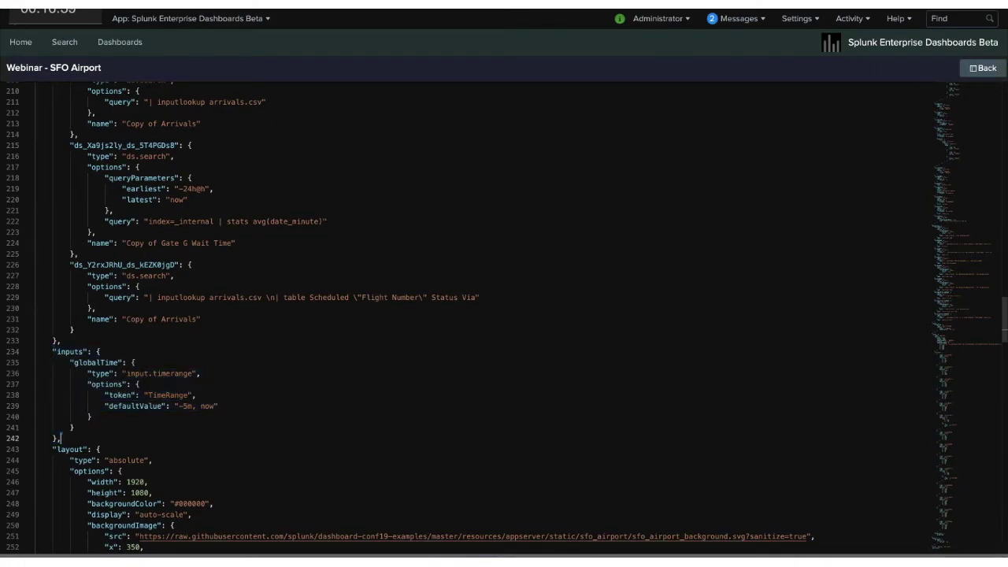
scroll(61, 438, up, 1)
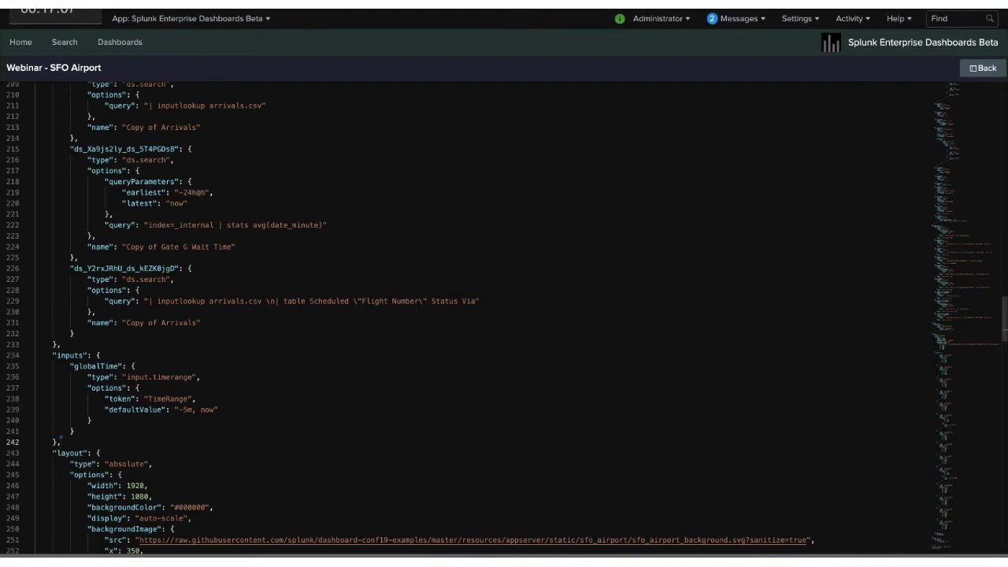
Check the time range input on the dashboard, then search the source for "inputs" and examine its token name TimeRange
click(983, 67)
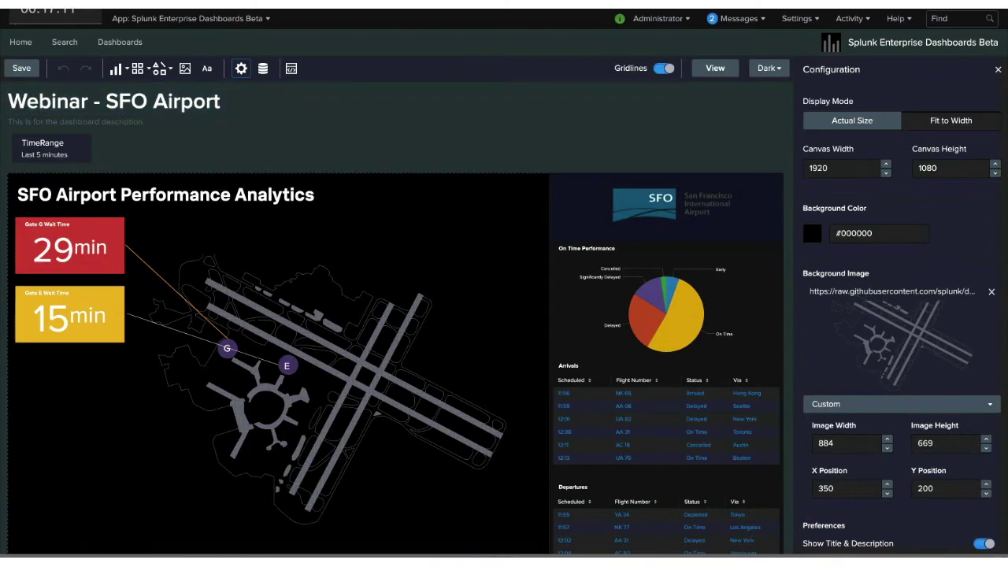
click(290, 69)
key(ctrl+f)
text(inputs)
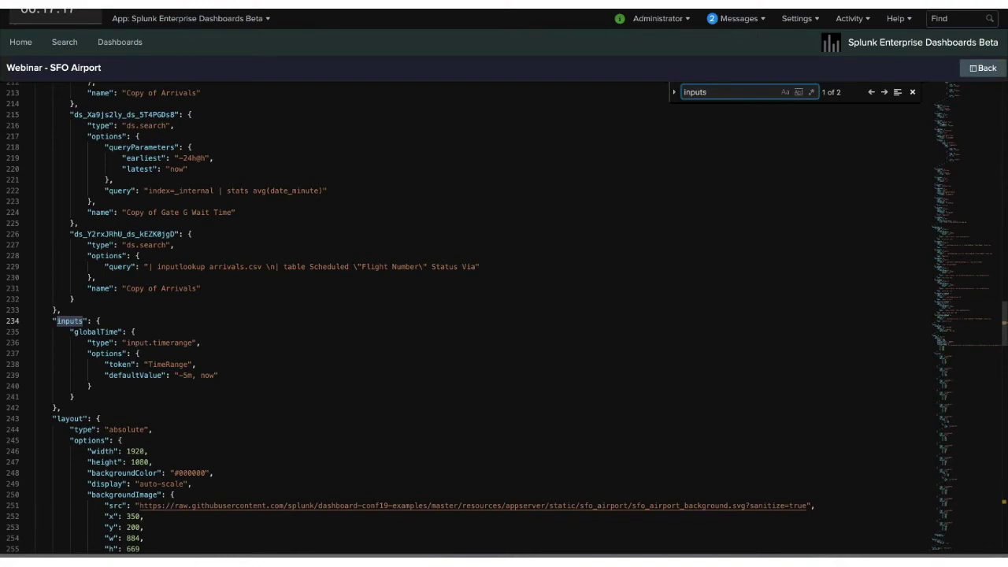
double_click(168, 364)
click(196, 363)
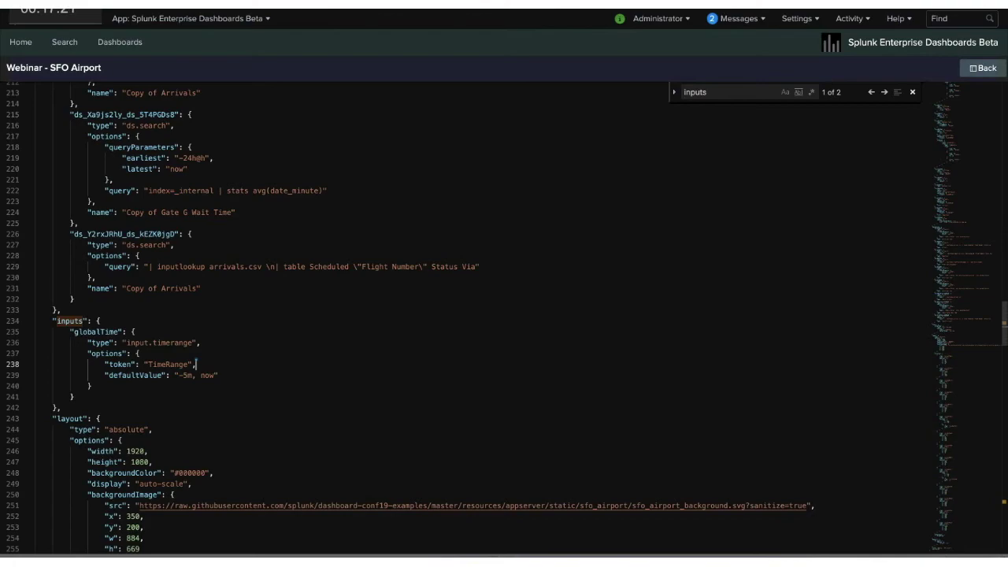
Examine the globalInputs entry in the layout and the defaults section that sets the refresh option for all searches
scroll(472, 315, down, 4)
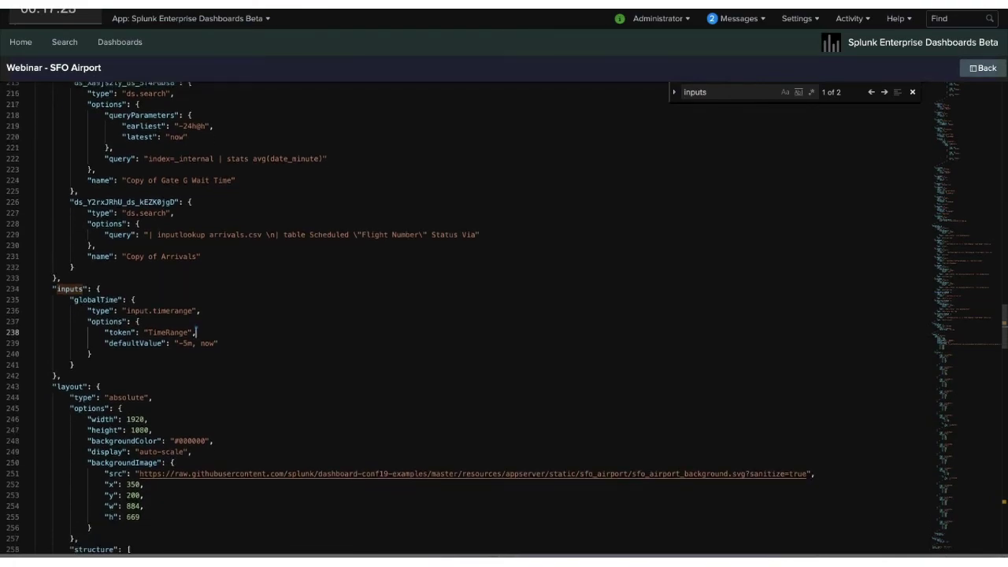
scroll(472, 315, down, 20)
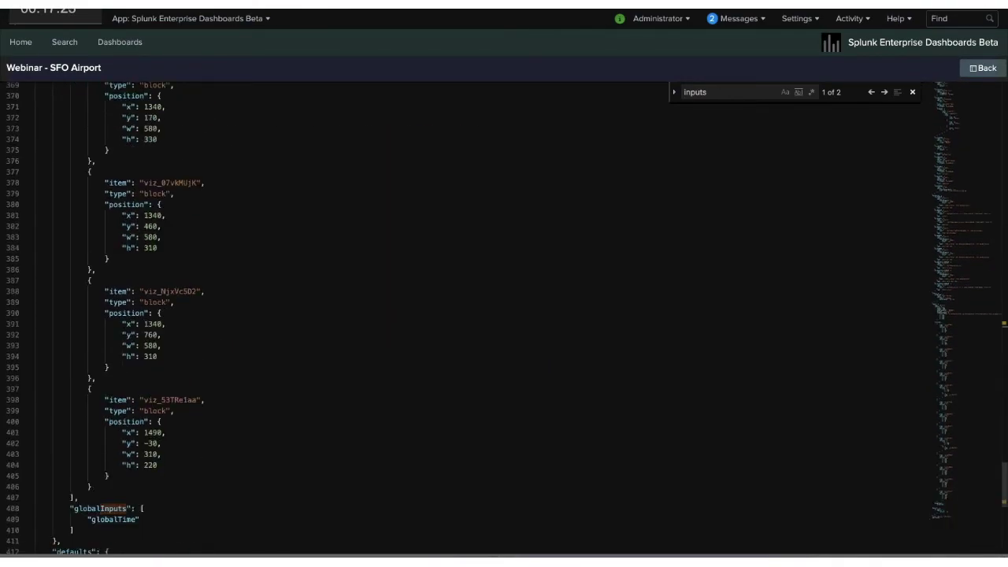
scroll(472, 315, up, 4)
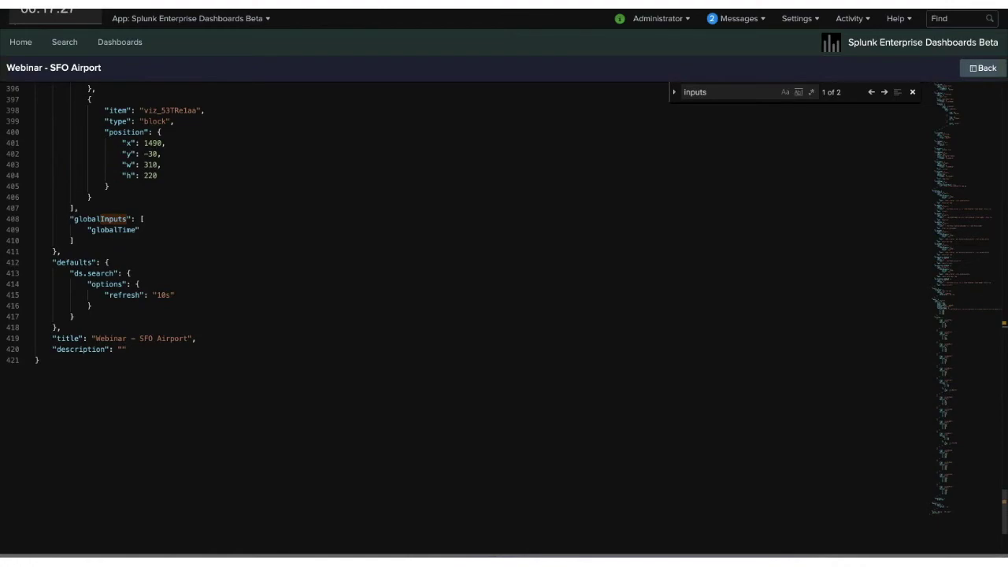
drag(52, 261, 61, 327)
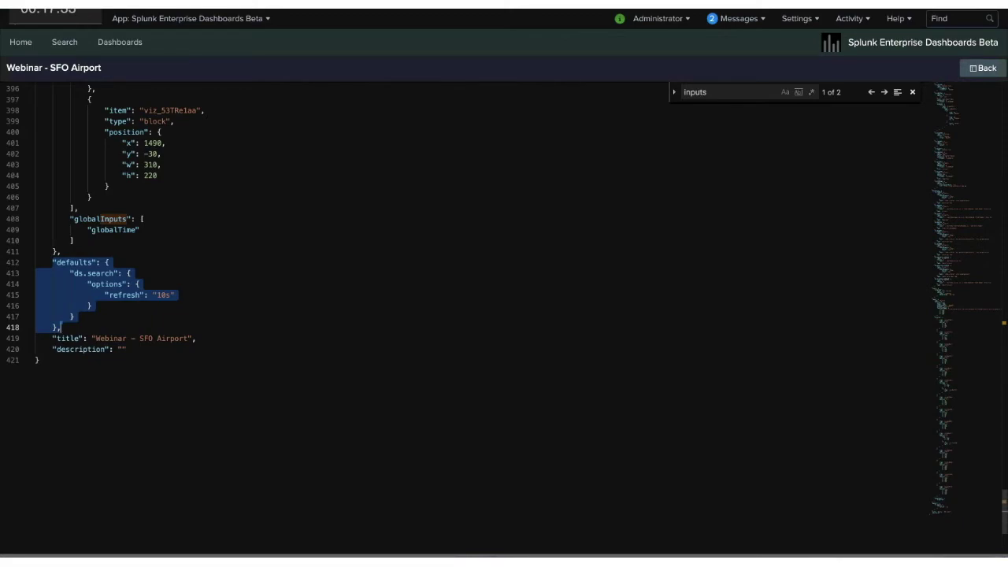
scroll(472, 315, up, 10)
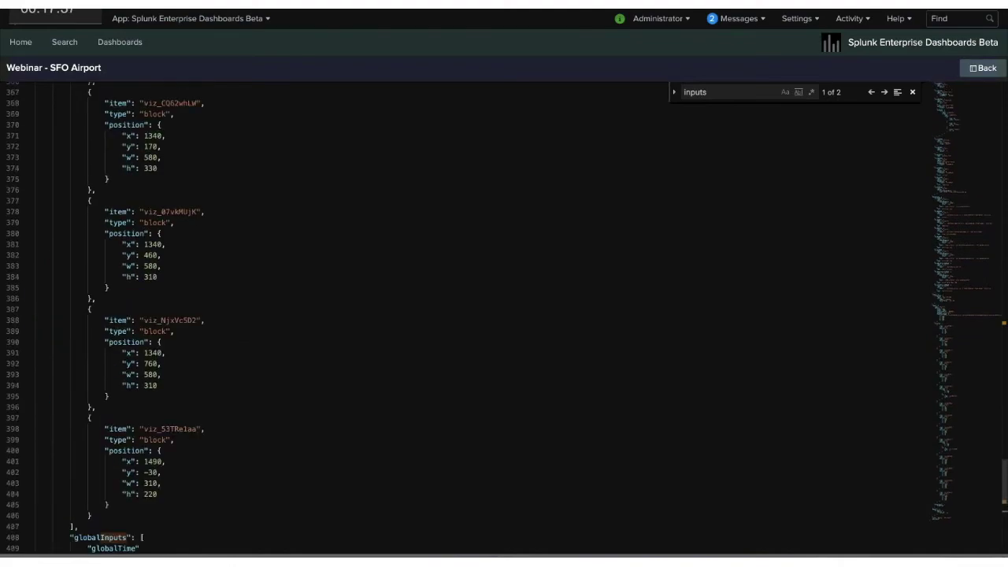
scroll(472, 315, up, 10)
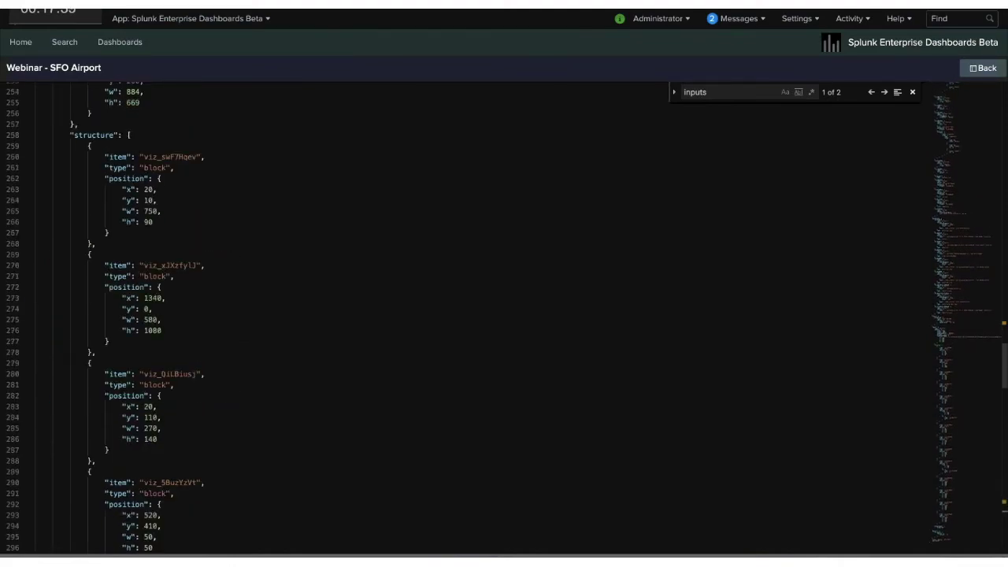
In the source, set the Gate G Wait Time search's earliest to $TimeRange.earliest$ and latest to $TimeRange.latest$, and return to the dashboard
click(983, 67)
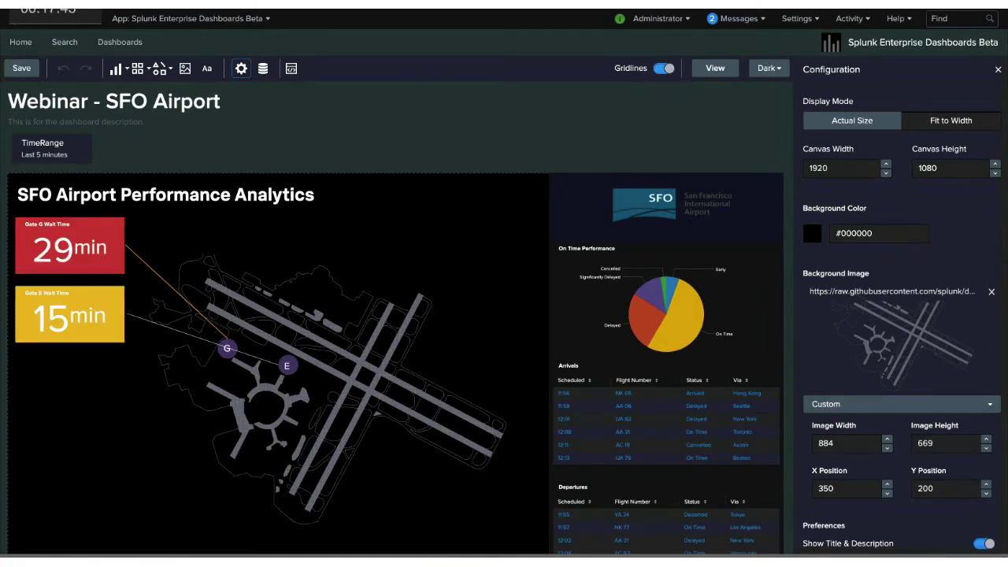
click(291, 68)
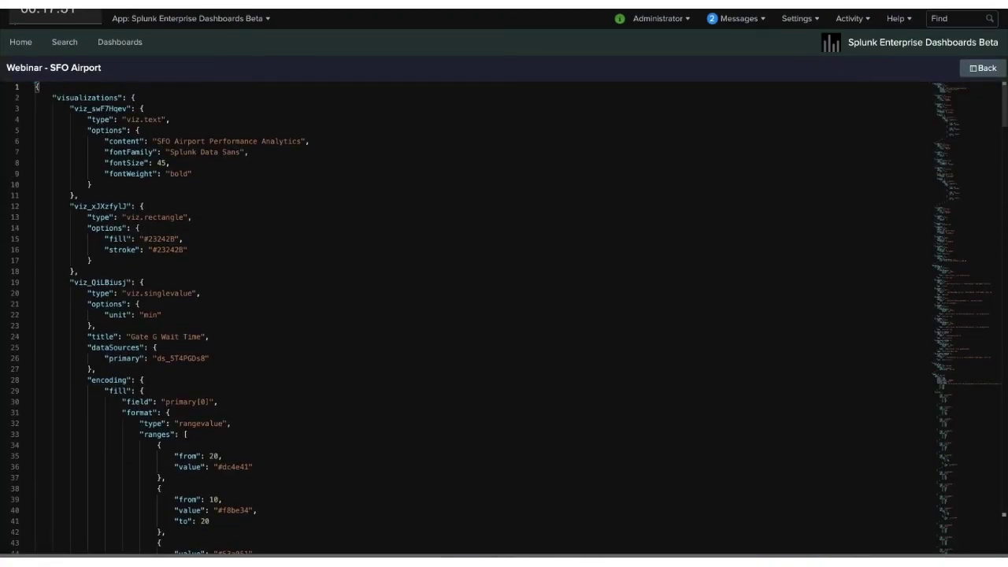
scroll(472, 315, down, 3)
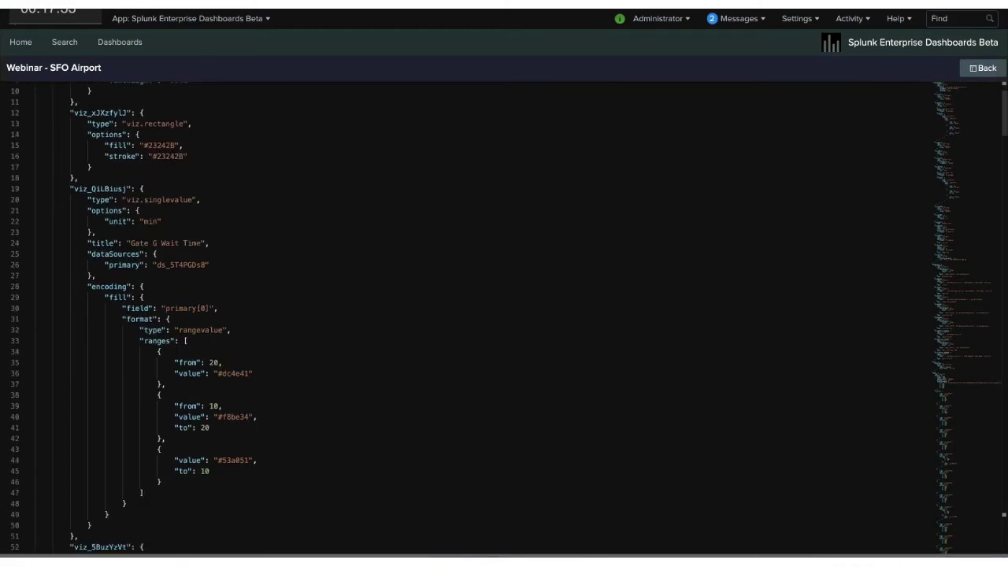
scroll(473, 315, down, 1)
scroll(473, 315, up, 4)
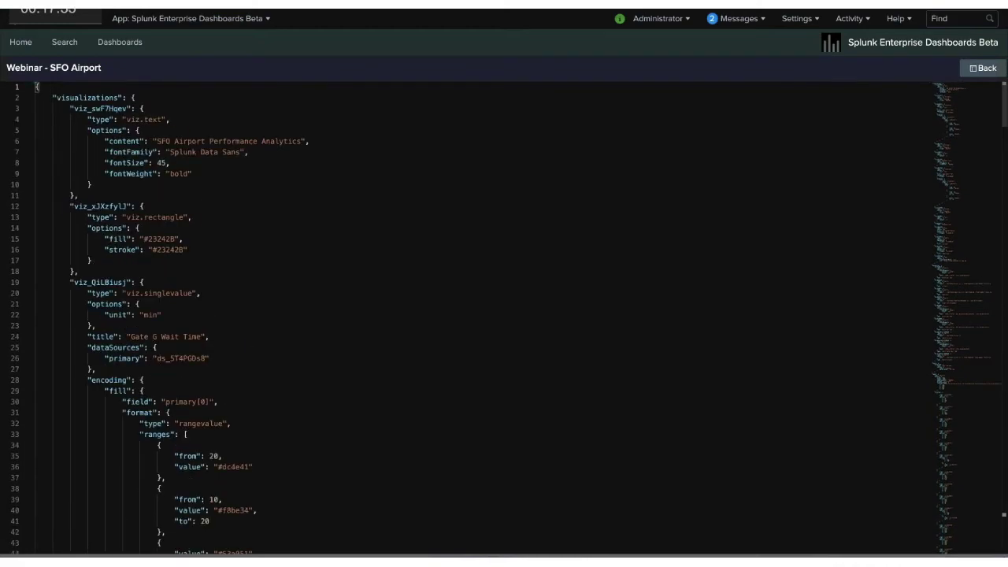
scroll(472, 315, down, 20)
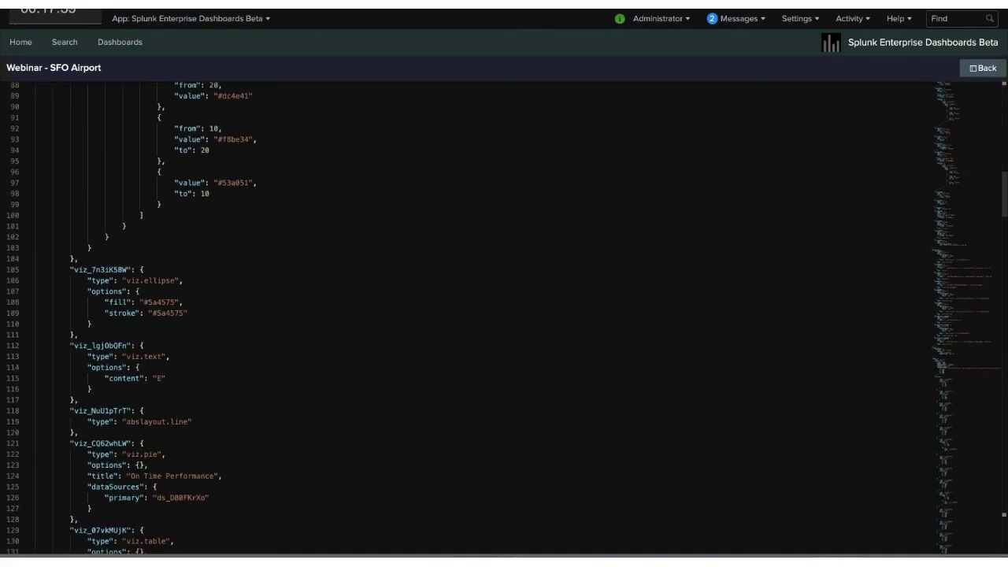
scroll(472, 315, down, 18)
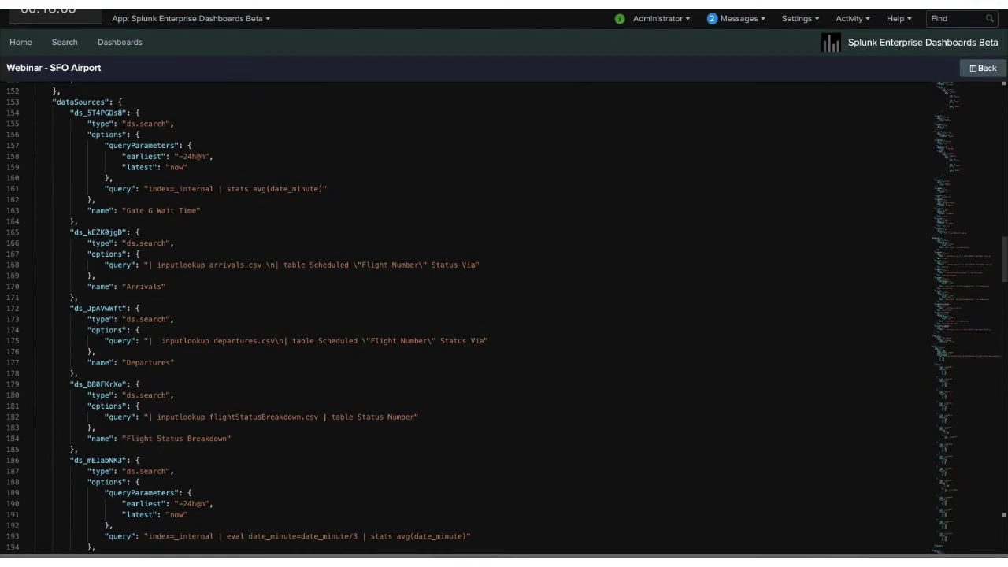
drag(177, 156, 206, 156)
text($TimeRange.earliest$)
double_click(180, 167)
text($)
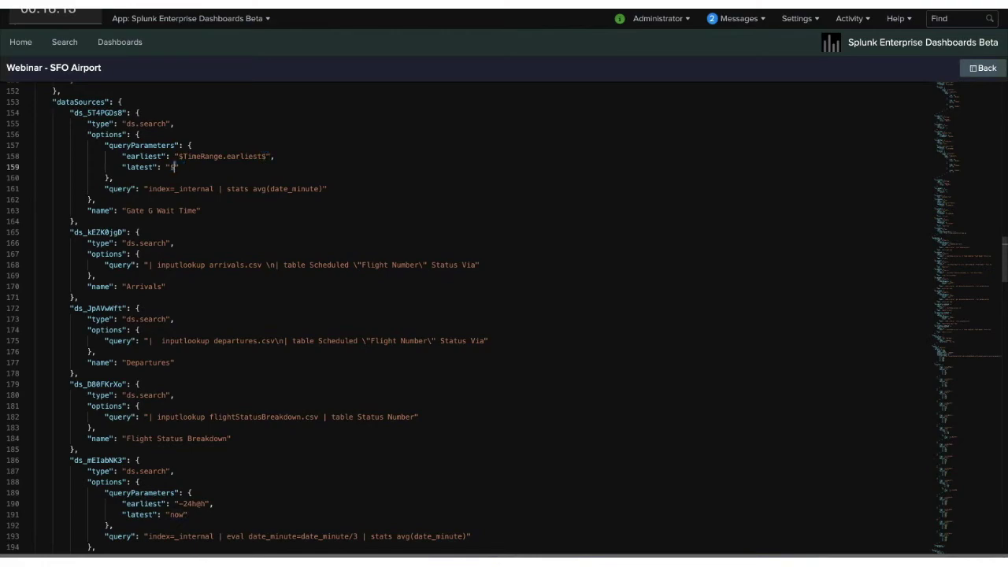
text(TimeRange.latest$)
click(982, 68)
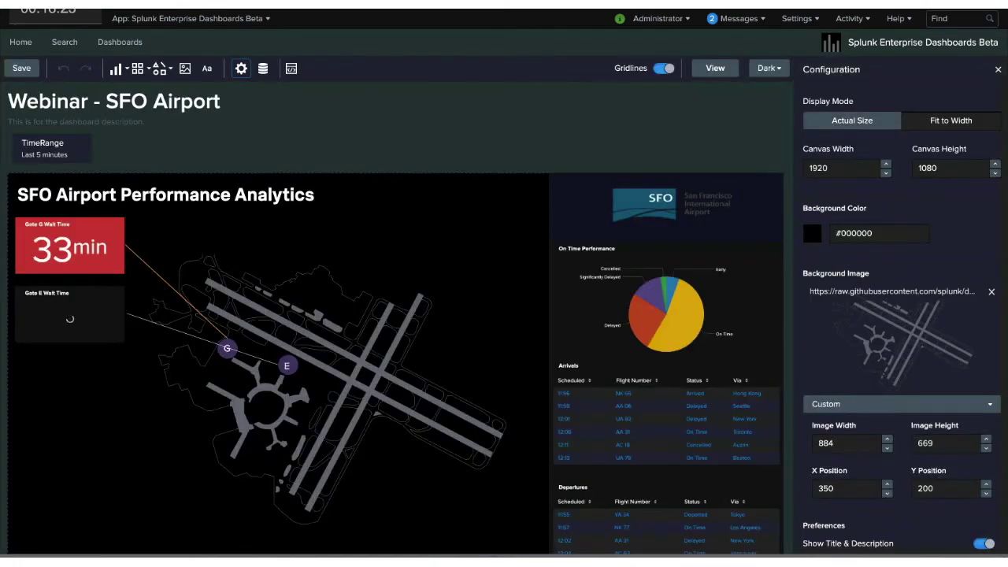
Open the Gate G Wait Time data source and test the dashboard's TimeRange input with Last 60 minutes and Last 15 minutes
click(70, 244)
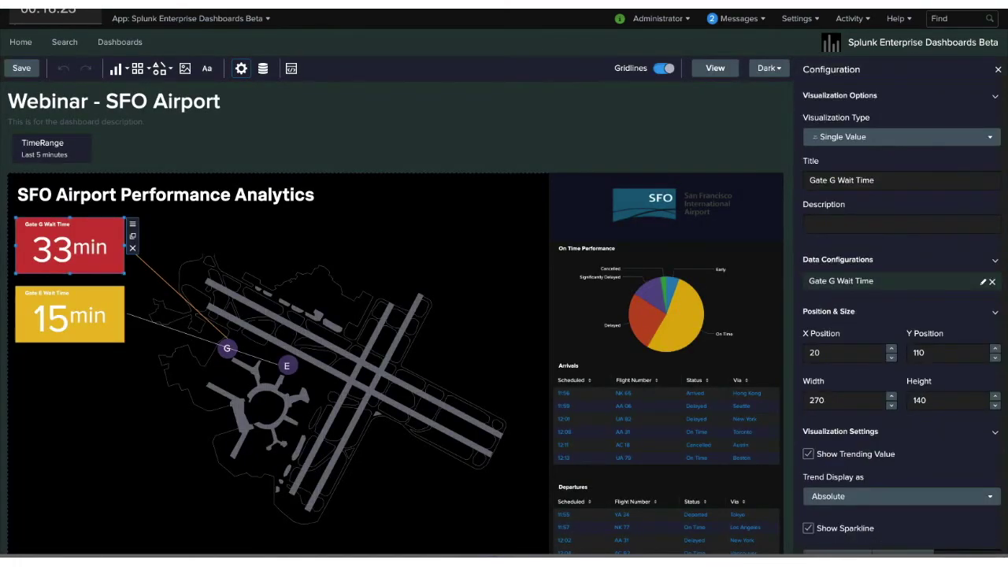
click(982, 281)
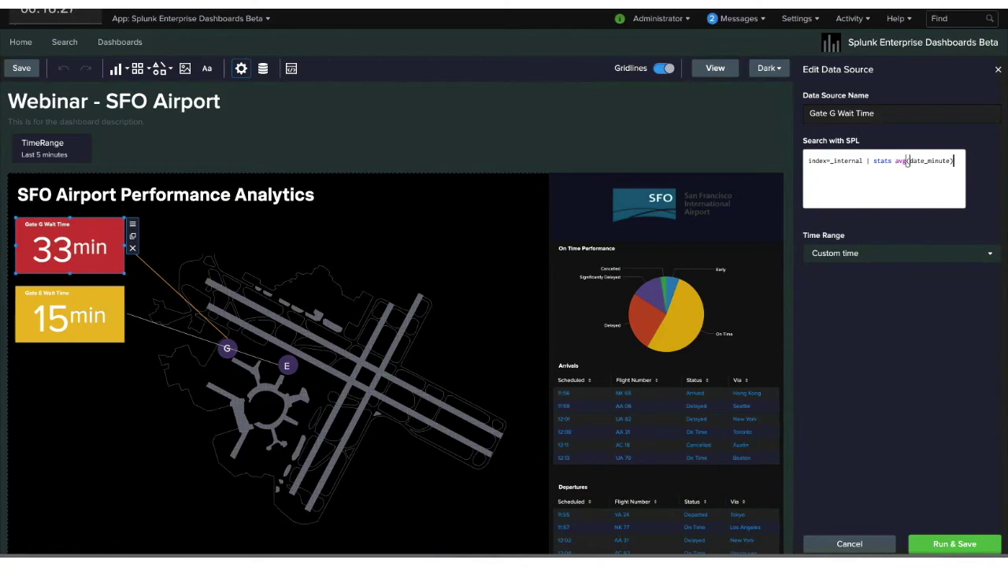
click(51, 148)
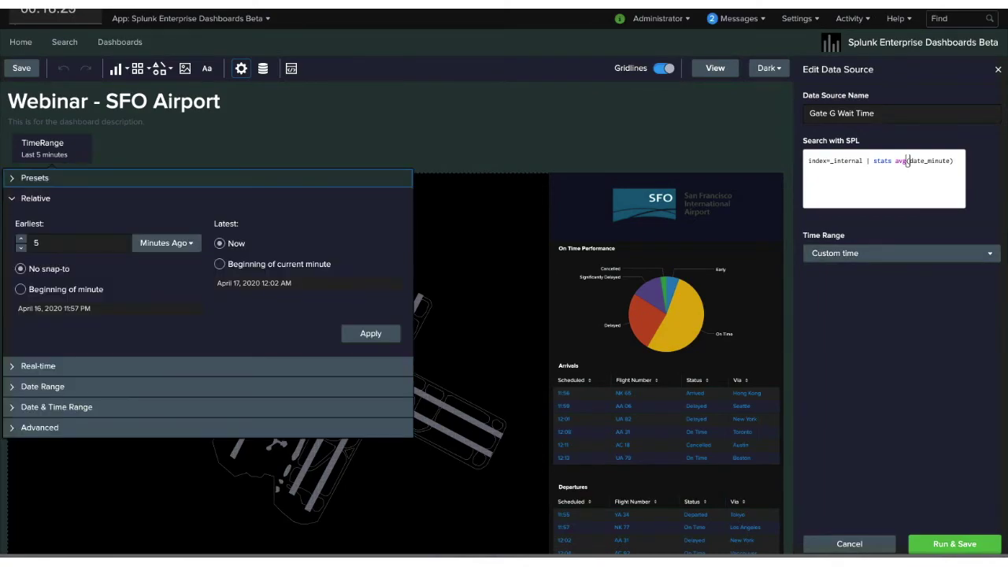
click(34, 178)
click(273, 229)
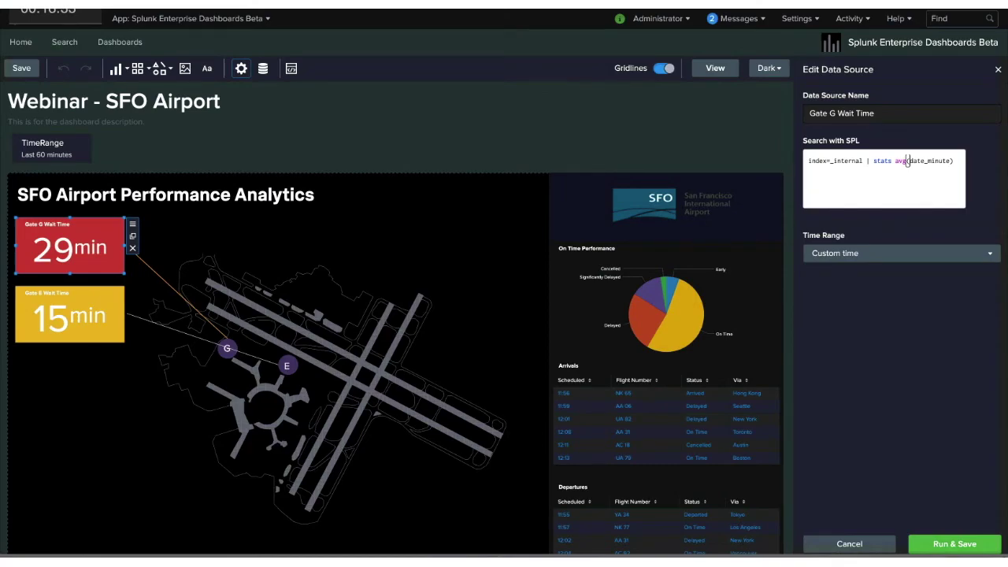
click(47, 148)
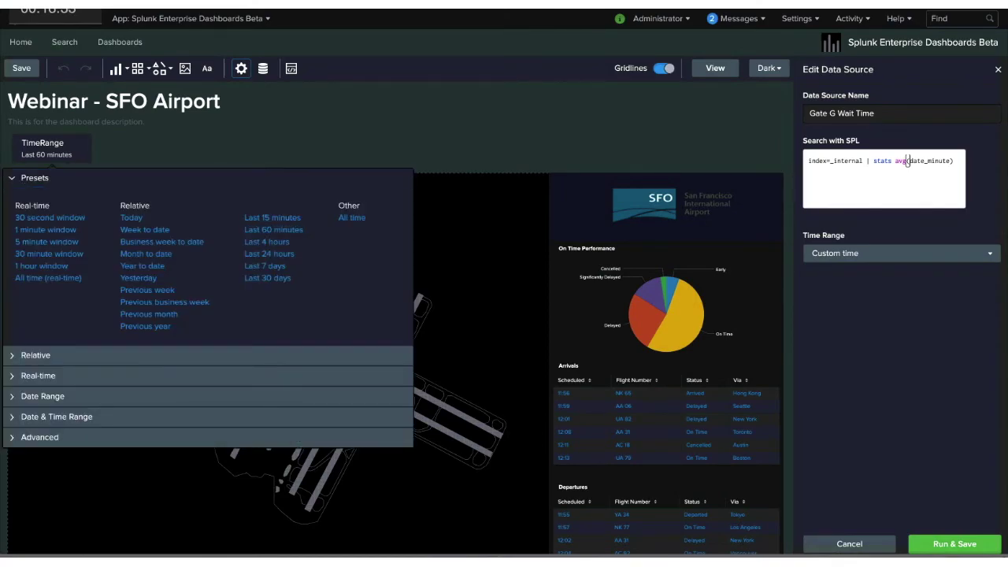
click(271, 217)
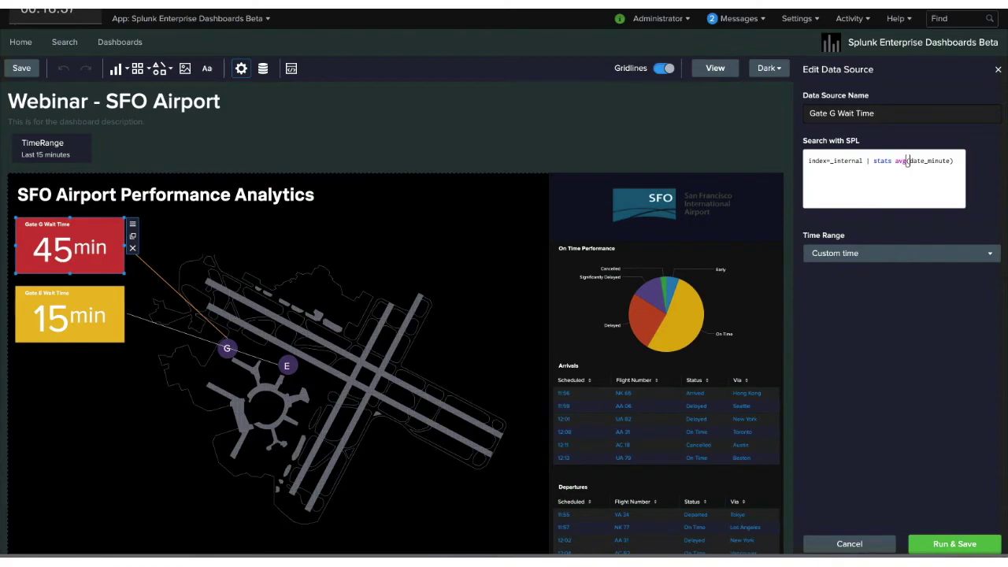
Open the dashboard source and find the Gate E Wait Time search definition through its data source ID ds_EVxGM8WN
click(70, 313)
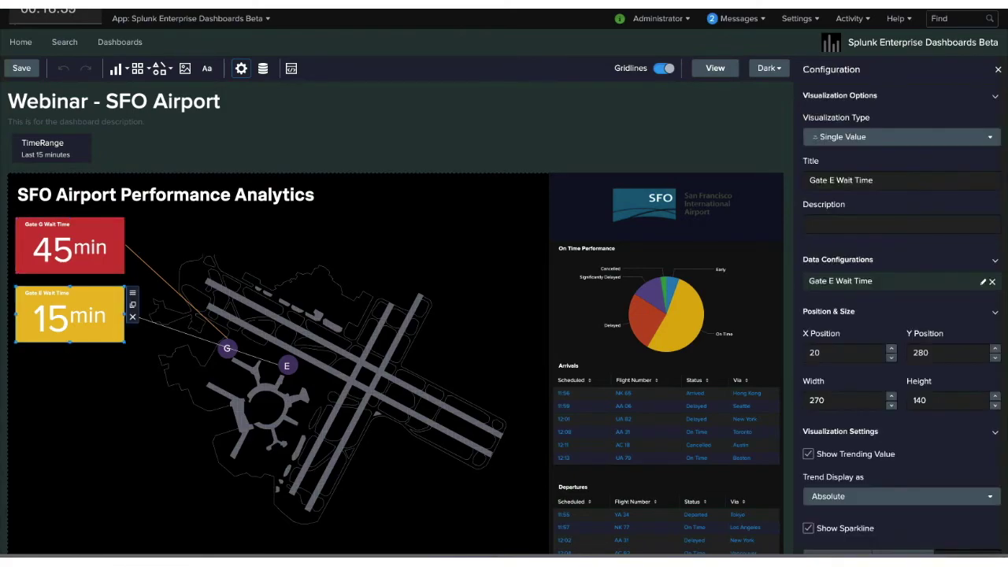
click(291, 69)
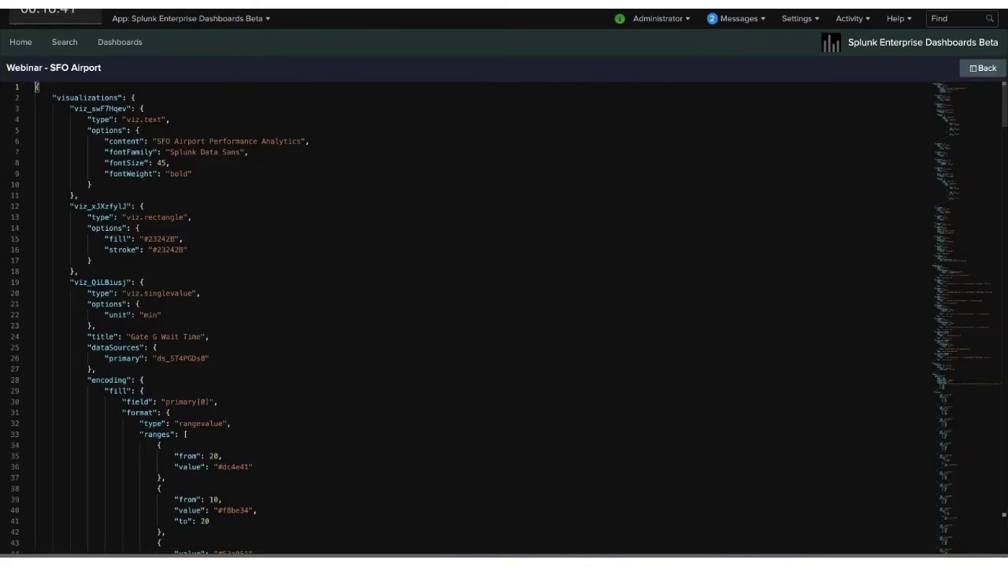
scroll(503, 315, down, 3)
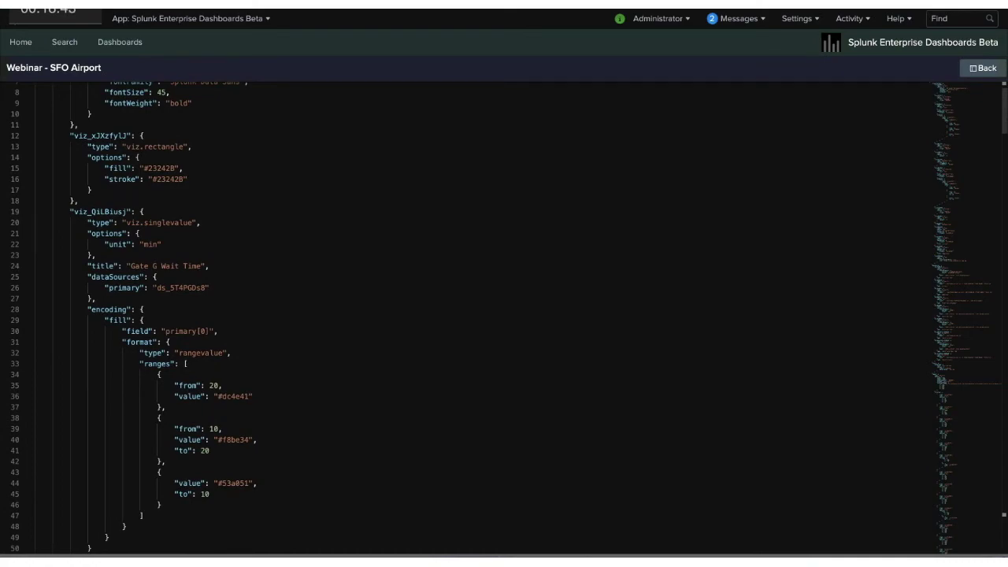
key(ctrl+f)
text(gate e)
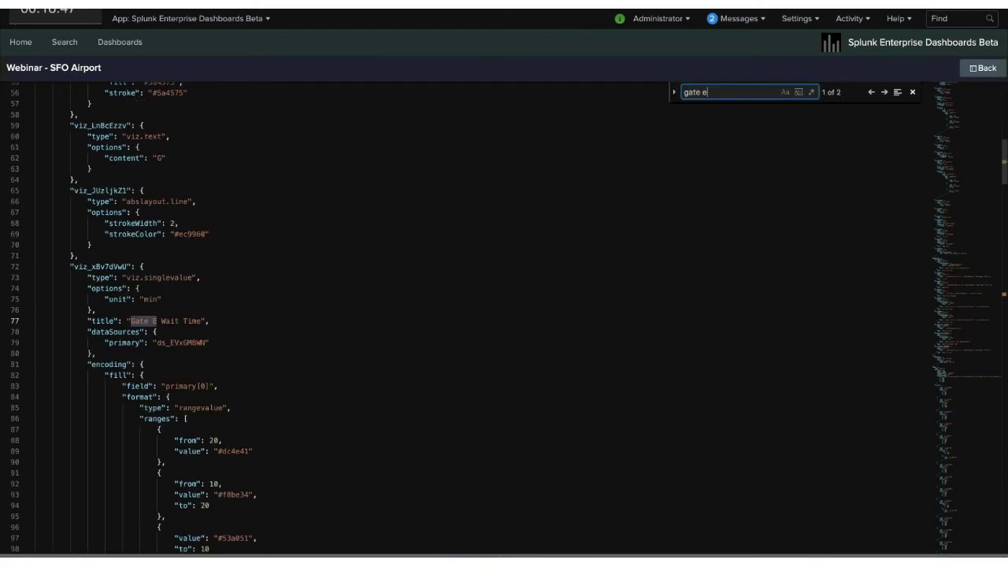
double_click(203, 342)
key(ctrl+f)
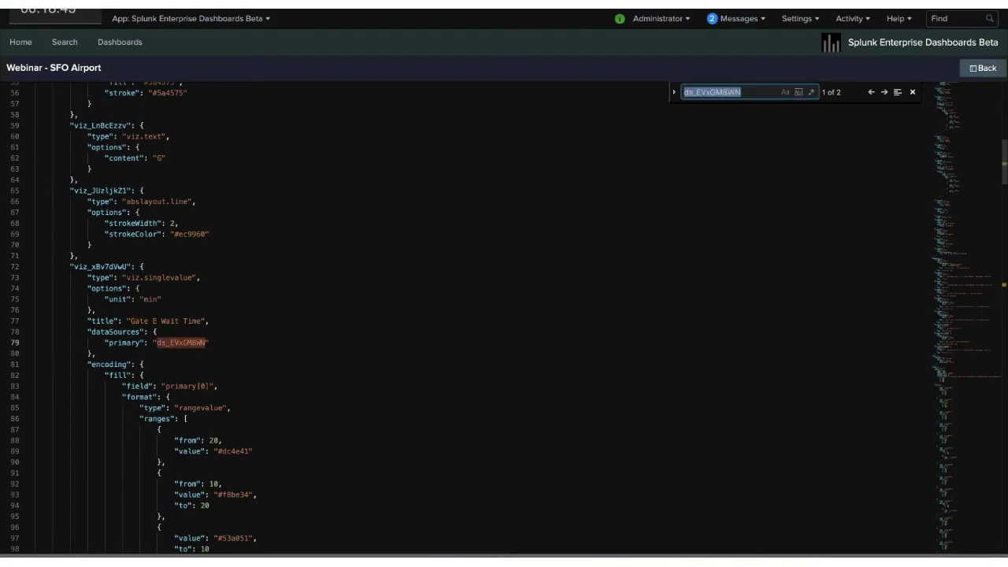
key(Return)
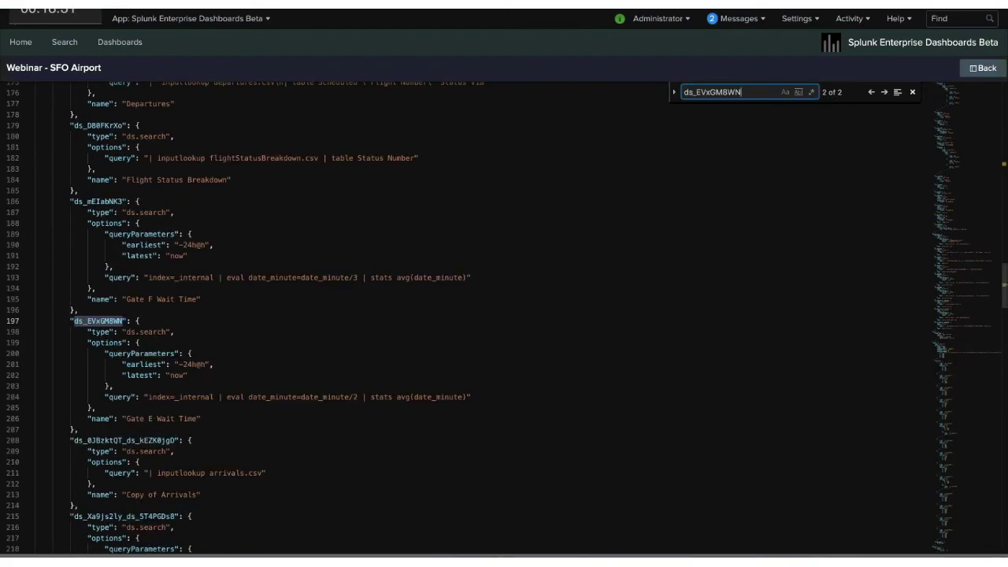
Replace the Gate E Wait Time search's earliest value with the beginning of the time token, $Tim
click(194, 365)
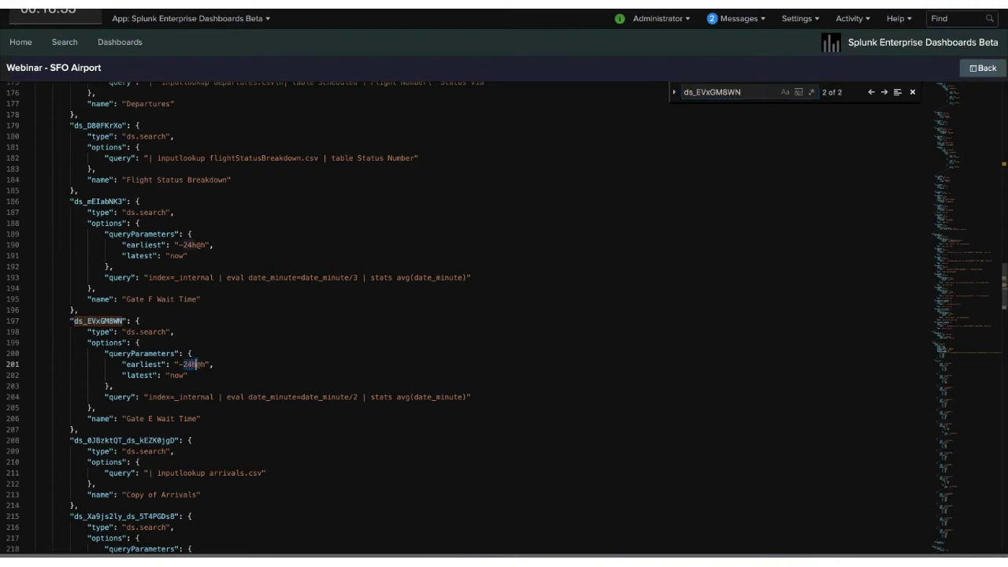
drag(207, 364, 178, 365)
text($TimeR)
key(BackSpace)
key(BackSpace)
key(BackSpace)
key(BackSpace)
key(BackSpace)
key(BackSpace)
text($Tim)
Examine the token name in the inputs section and the token syntax in the Gate G Wait Time search's query parameters
scroll(195, 360, down, 20)
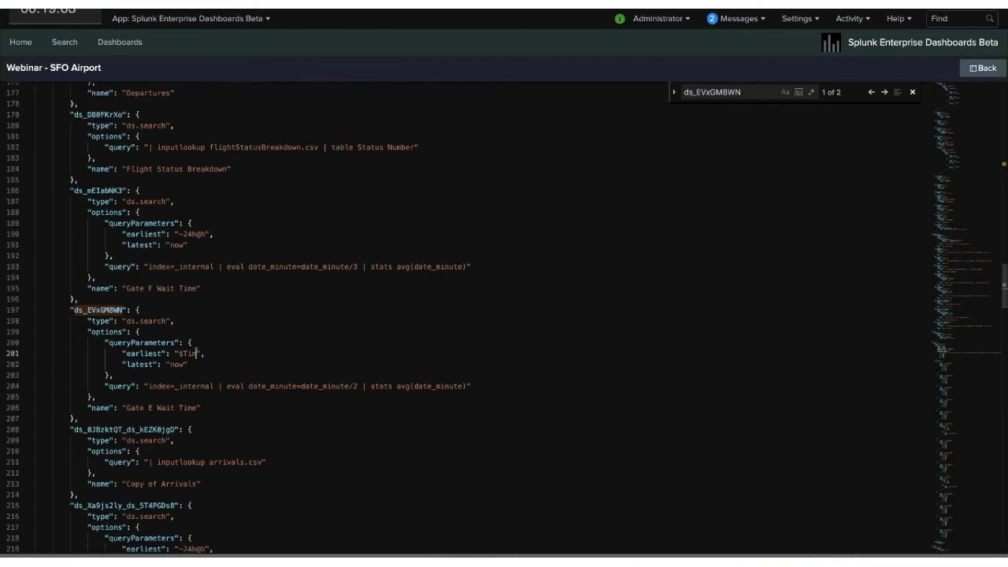
scroll(473, 315, up, 18)
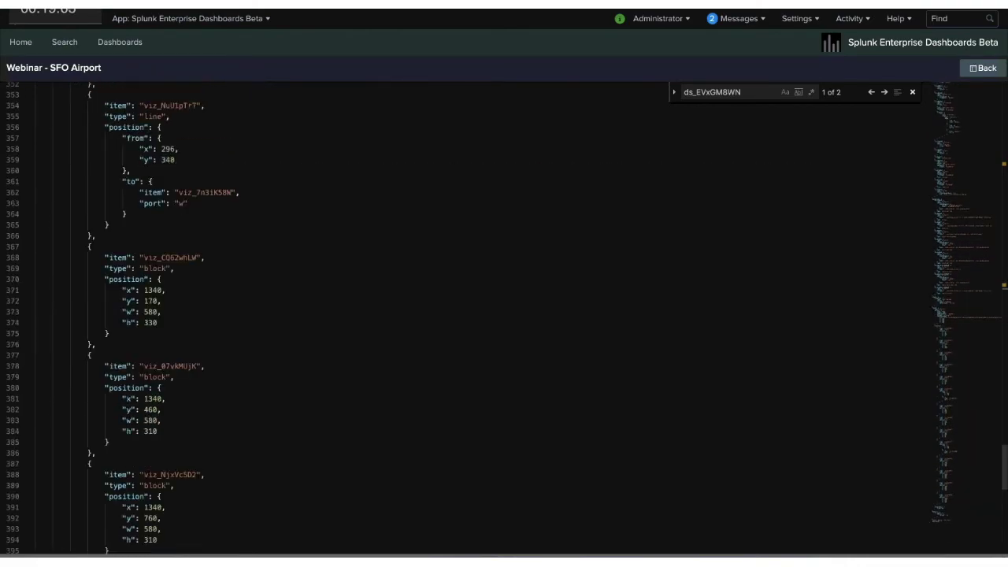
scroll(472, 315, up, 4)
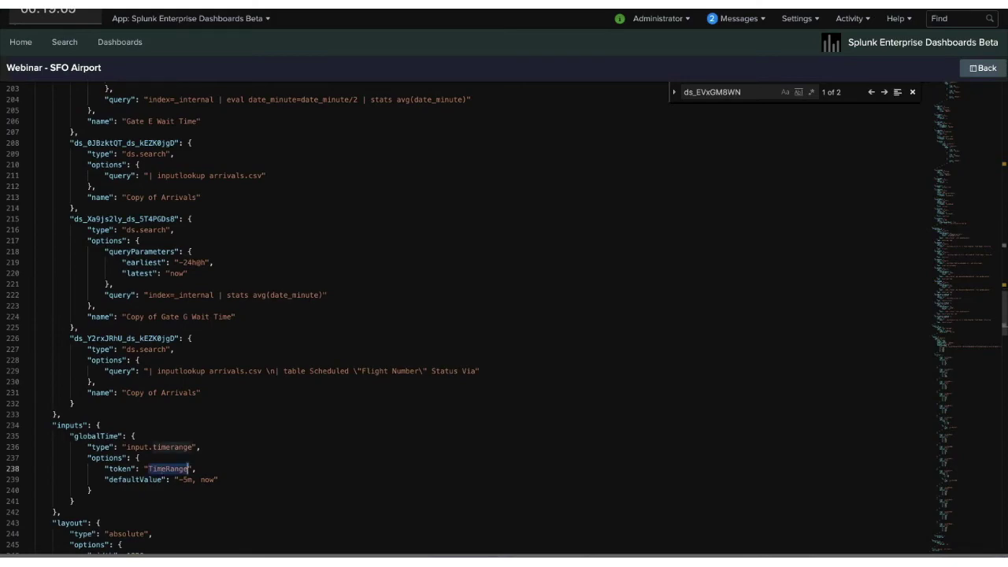
scroll(472, 315, up, 10)
scroll(472, 315, down, 2)
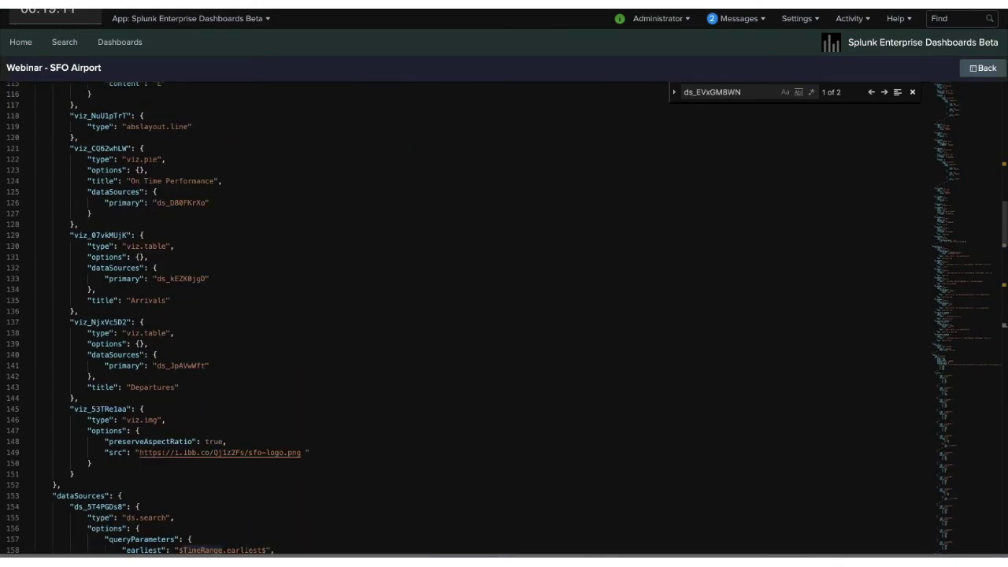
scroll(473, 315, up, 2)
scroll(473, 315, down, 4)
scroll(473, 315, down, 1)
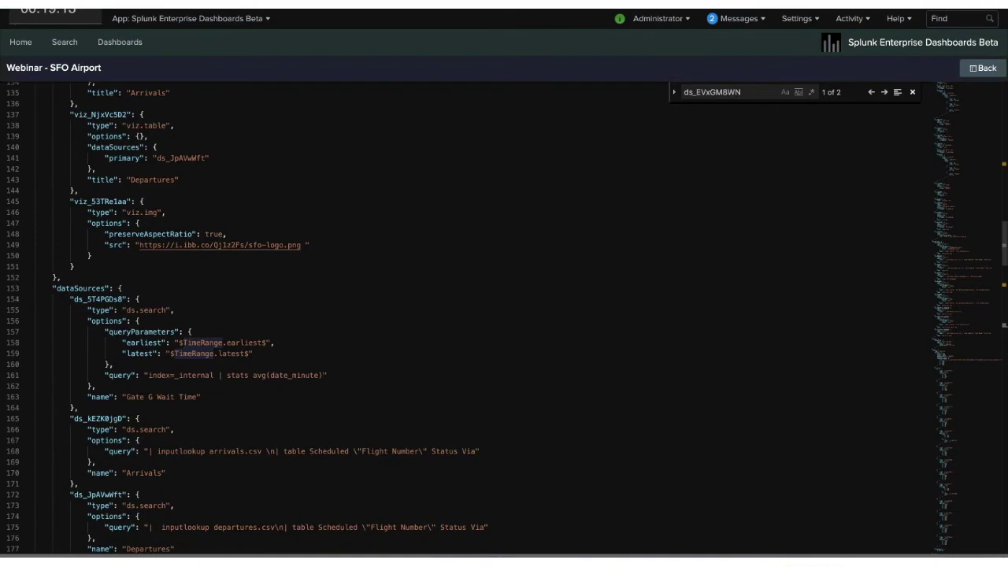
scroll(473, 315, down, 5)
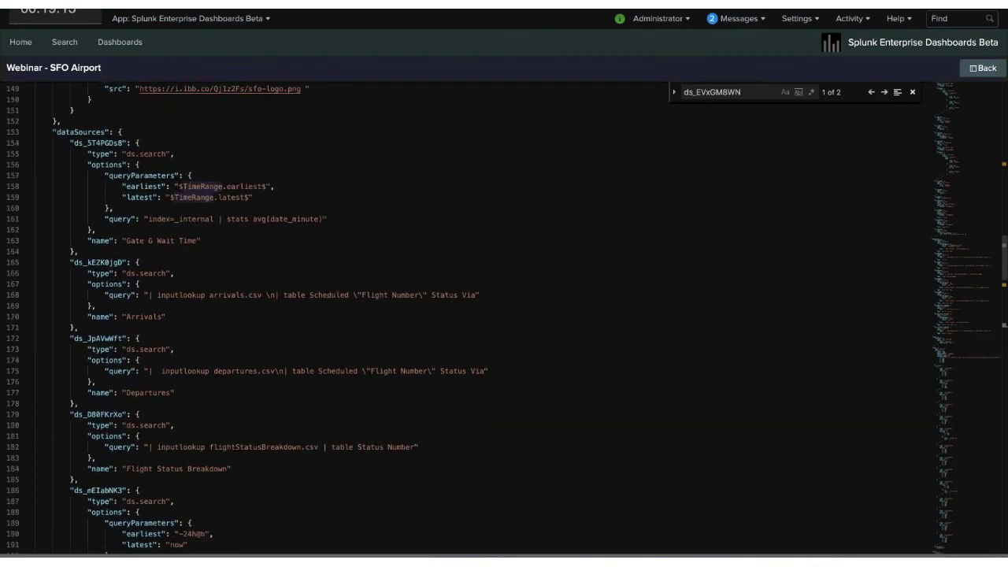
scroll(472, 315, down, 2)
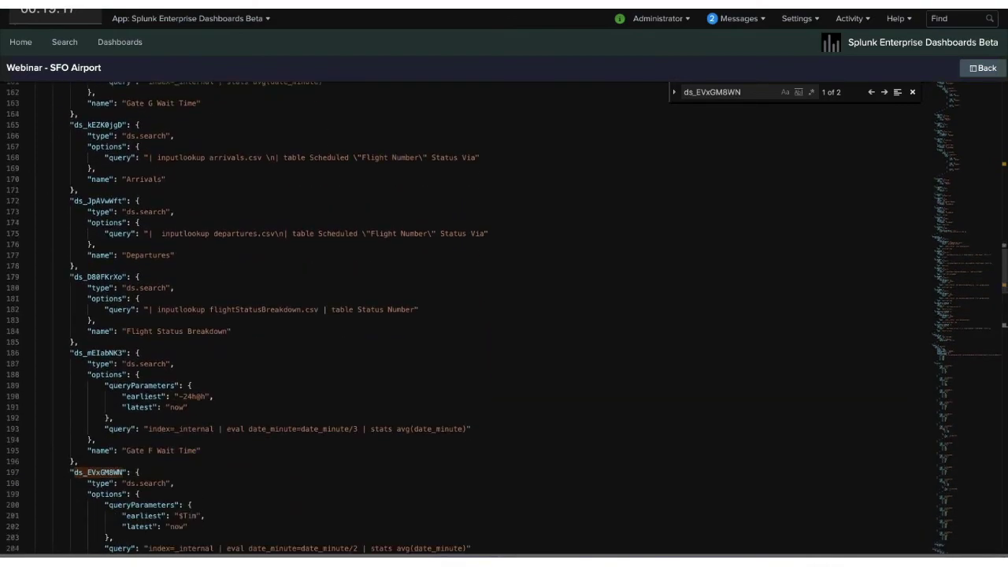
Complete the Gate E Wait Time search's earliest as $TimeRange.earliest$, set latest to $TimeRange.latest$, and return to the dashboard
drag(178, 396, 205, 396)
click(194, 513)
scroll(247, 317, down, 2)
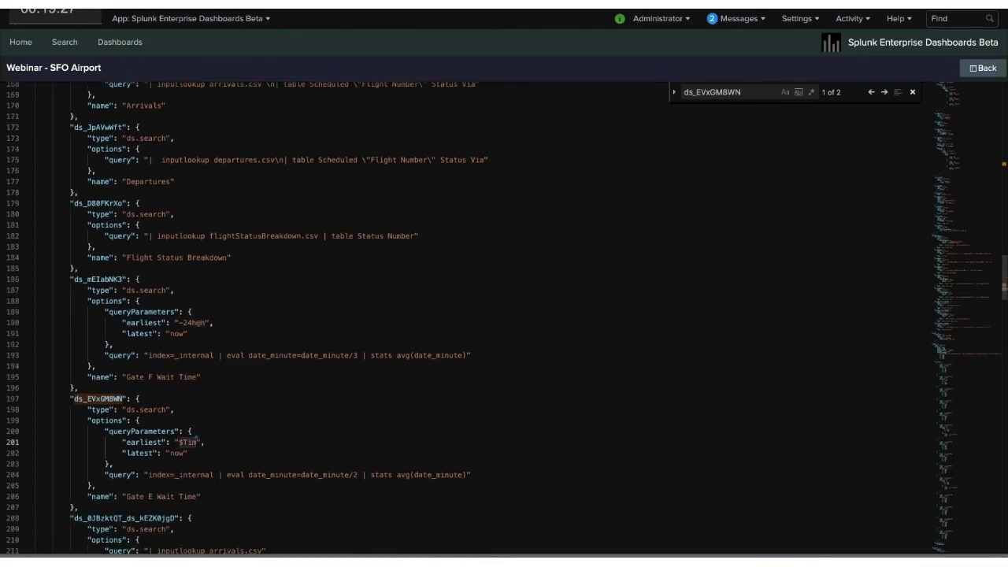
scroll(247, 317, down, 1)
text(e)
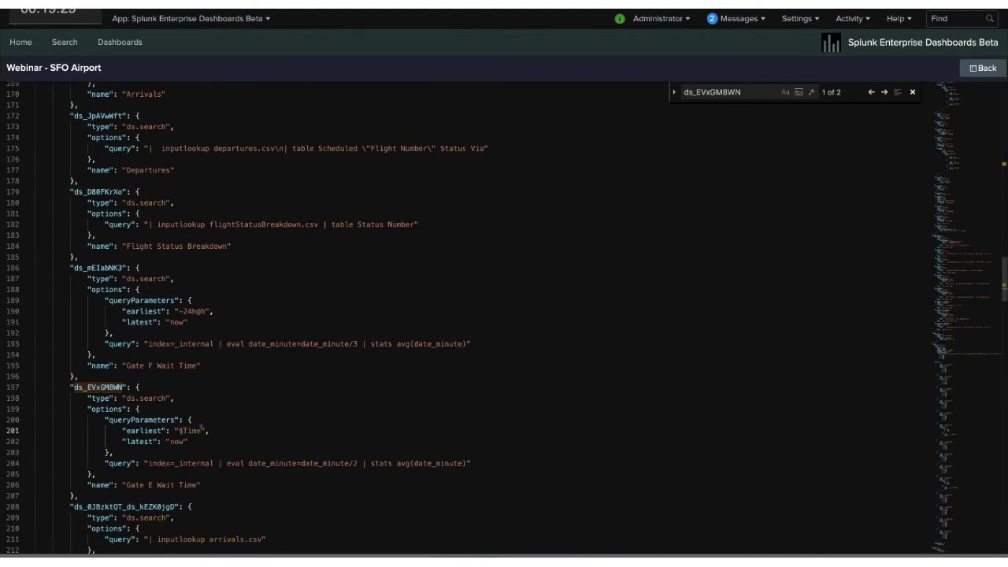
text(Range.earliest$)
double_click(176, 441)
text($)
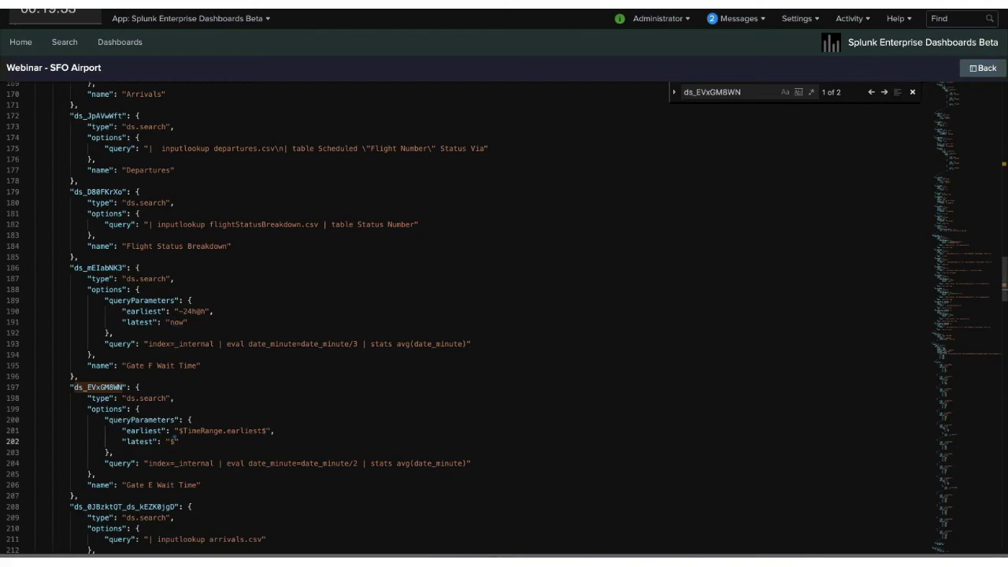
text(TimeRange.latest$)
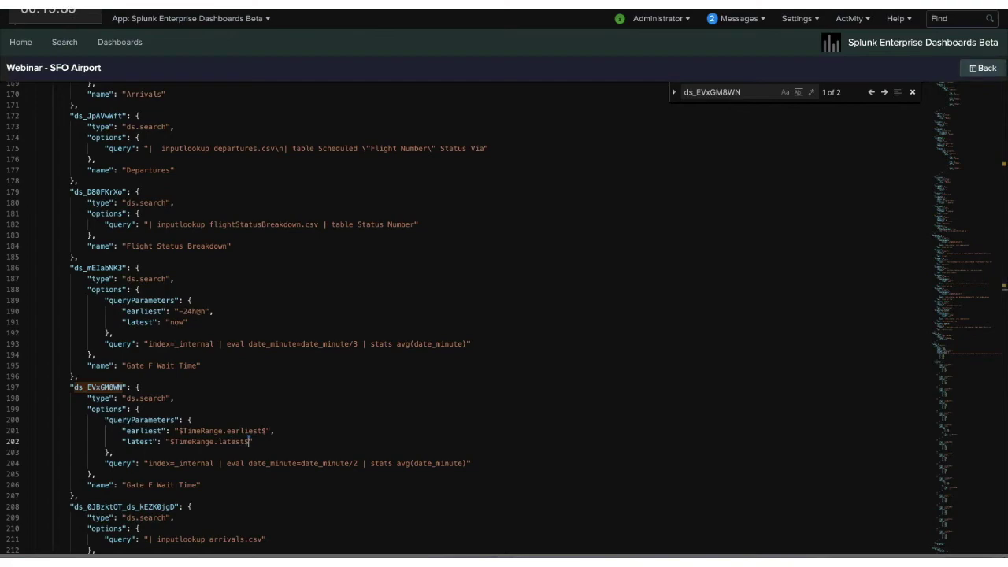
click(982, 68)
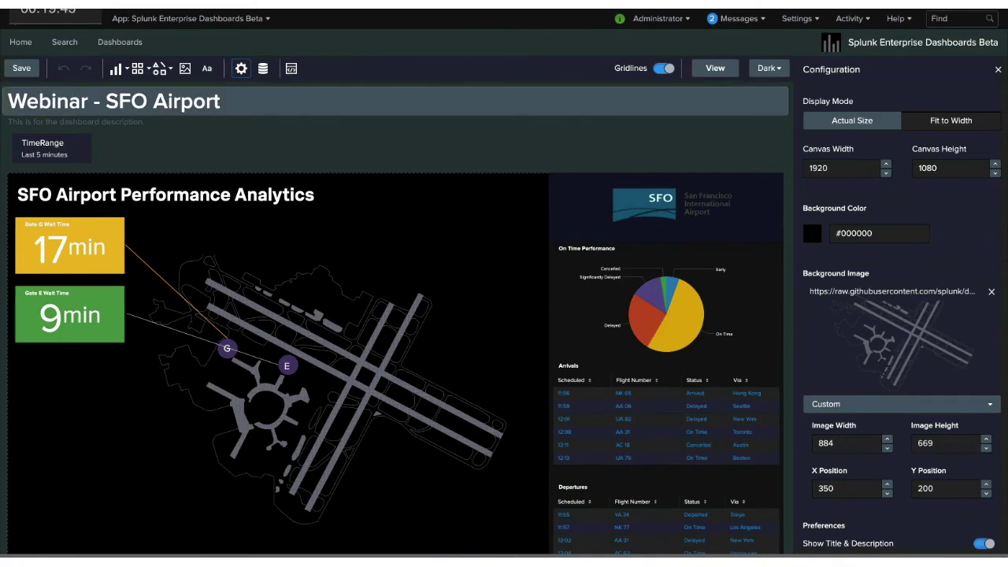
Add the airplane icon 1a2 in white (#ffffff), shrink it to about 90 by 80, and place it just after the dashboard heading
click(141, 69)
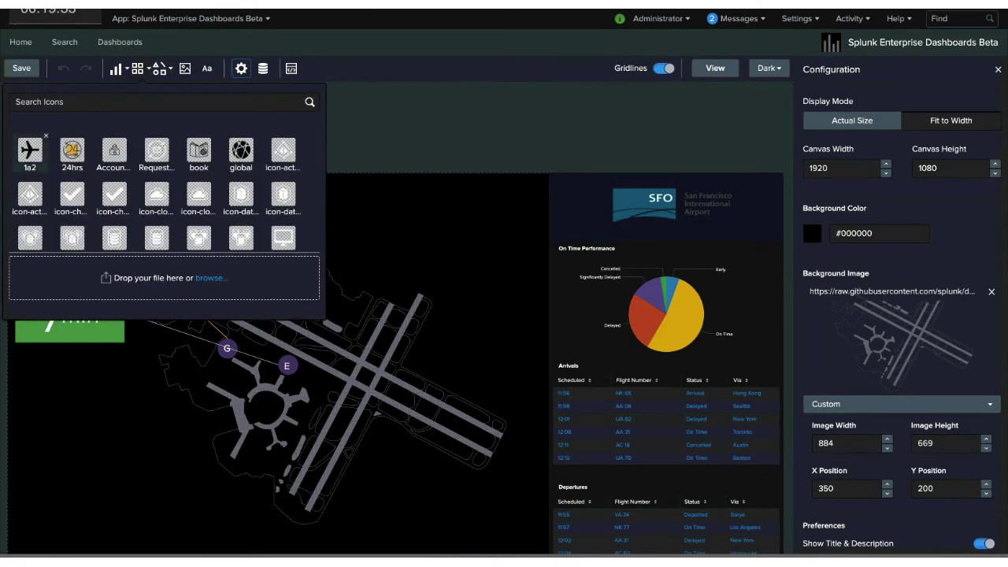
click(30, 154)
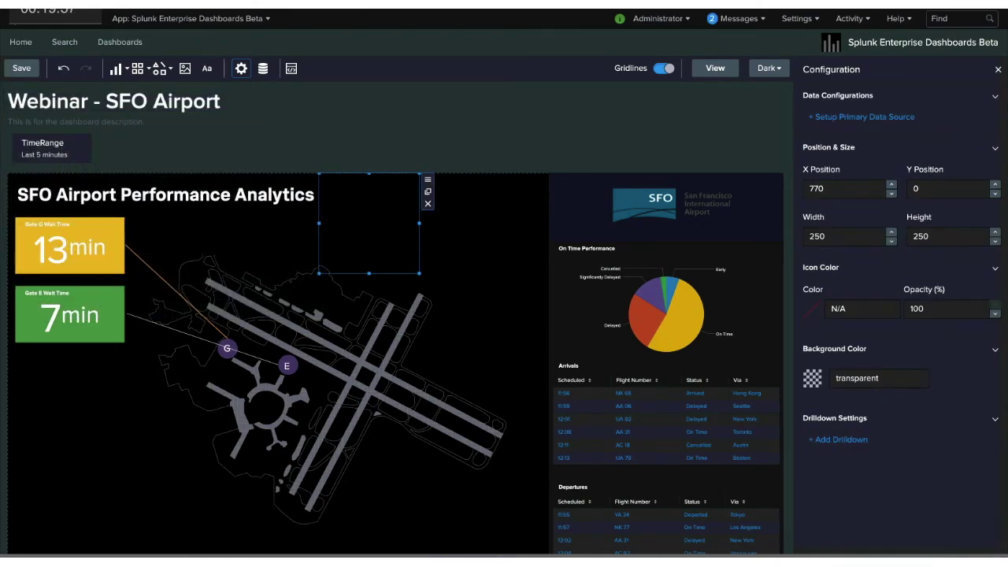
click(811, 309)
click(831, 340)
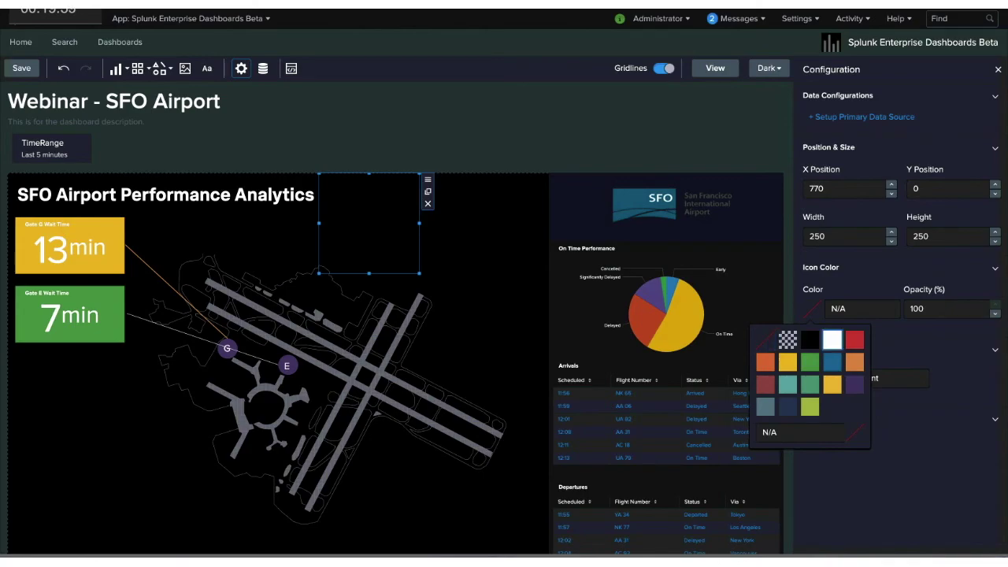
drag(419, 273, 345, 193)
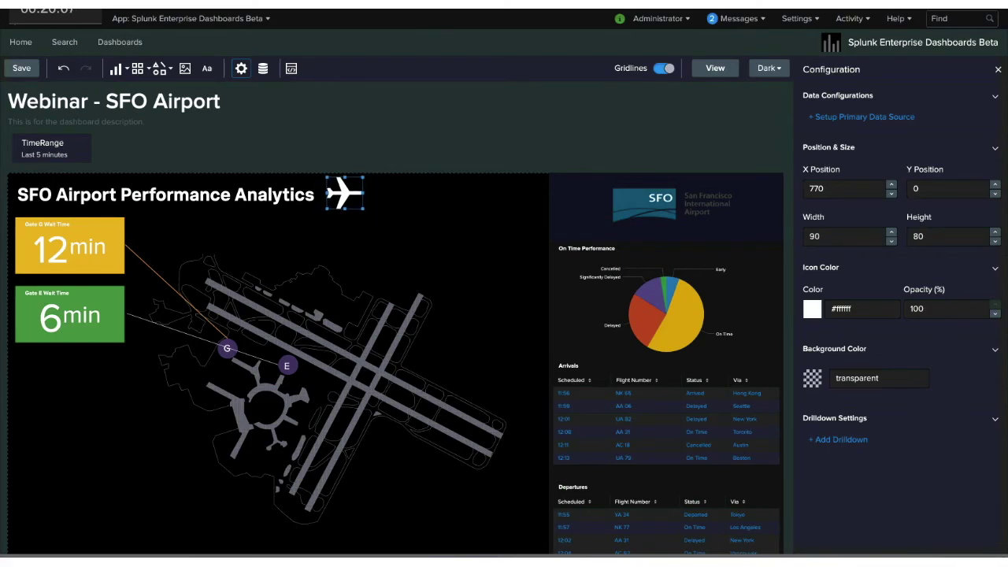
key(Escape)
Save the dashboard and present it in view mode at full screen
key(ctrl+s)
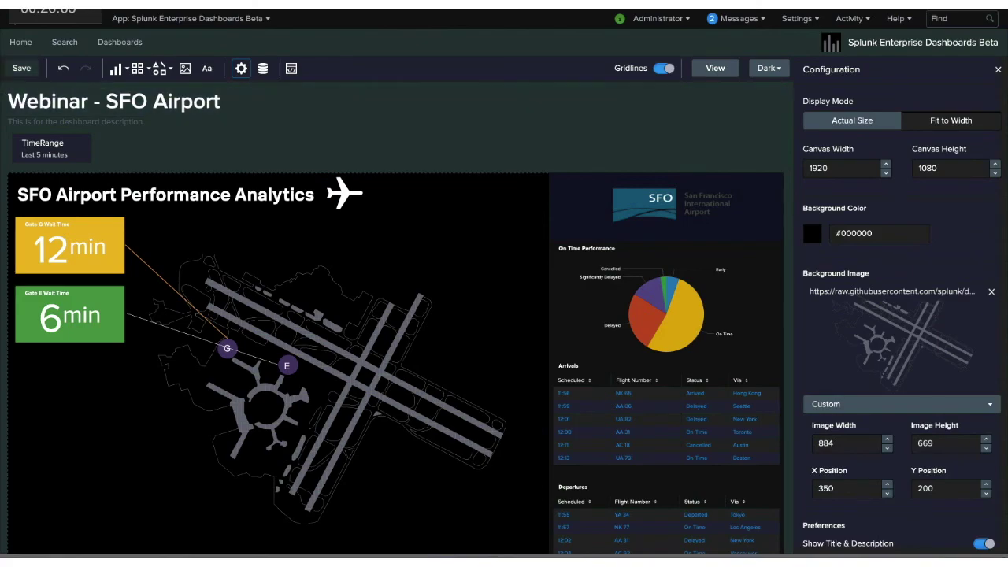
click(714, 68)
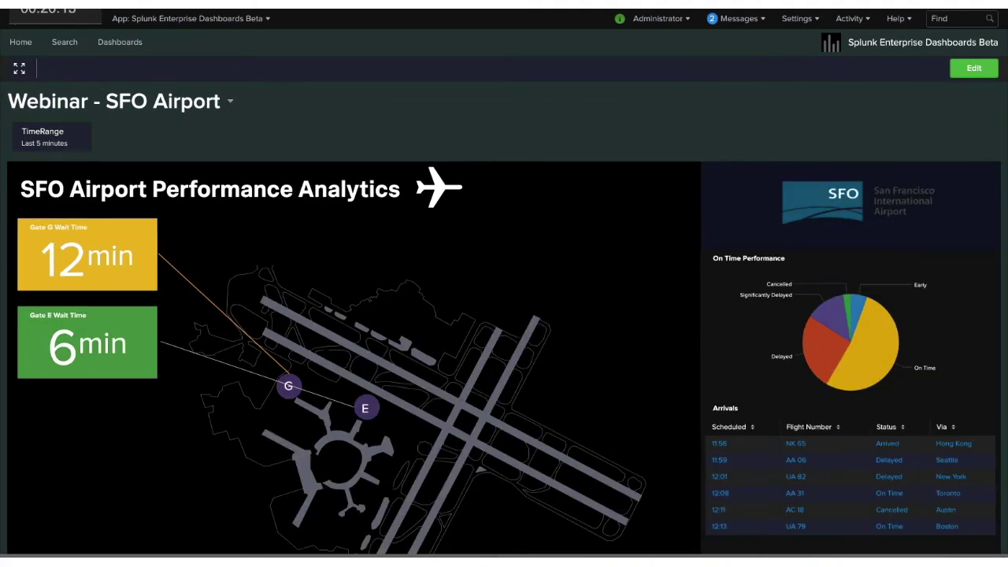
click(19, 68)
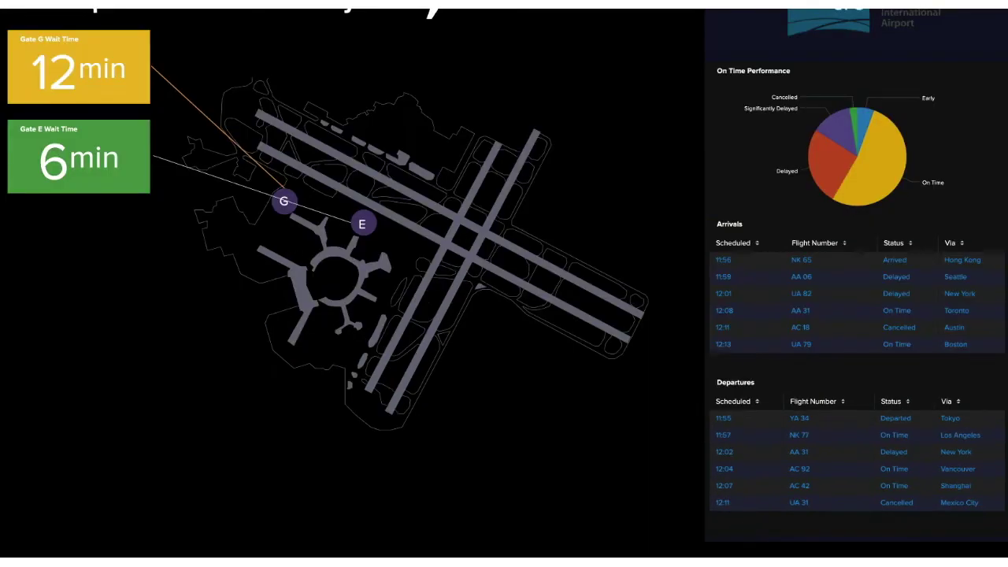
key(Escape)
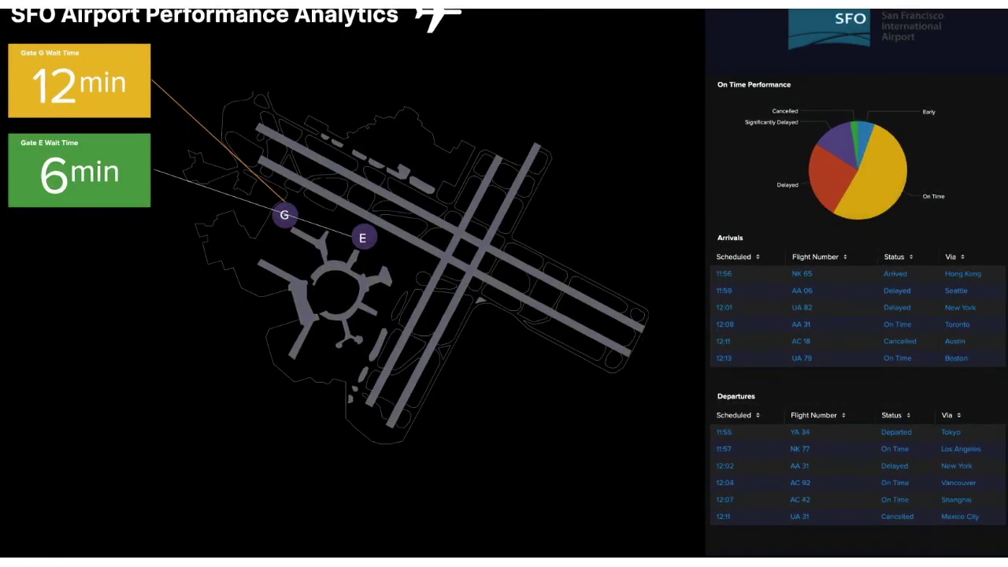